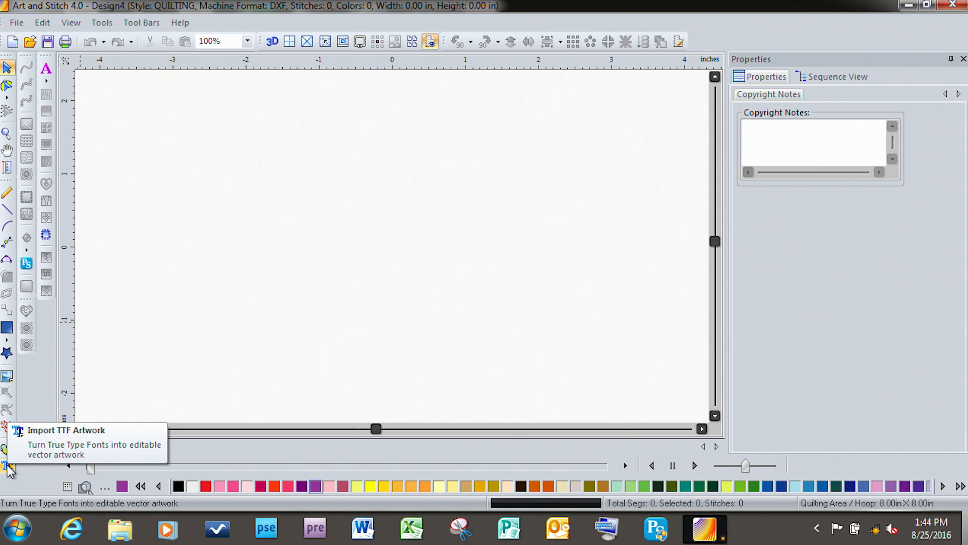
# Import the letter "o" as TTF artwork using the Arial Narrow font at size 150
pyautogui.click(8, 469)
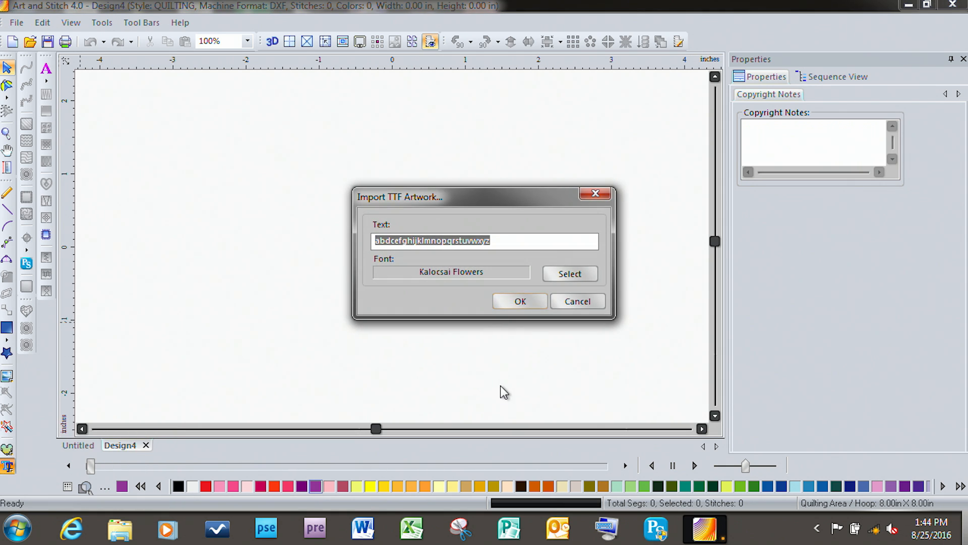
pyautogui.write('o')
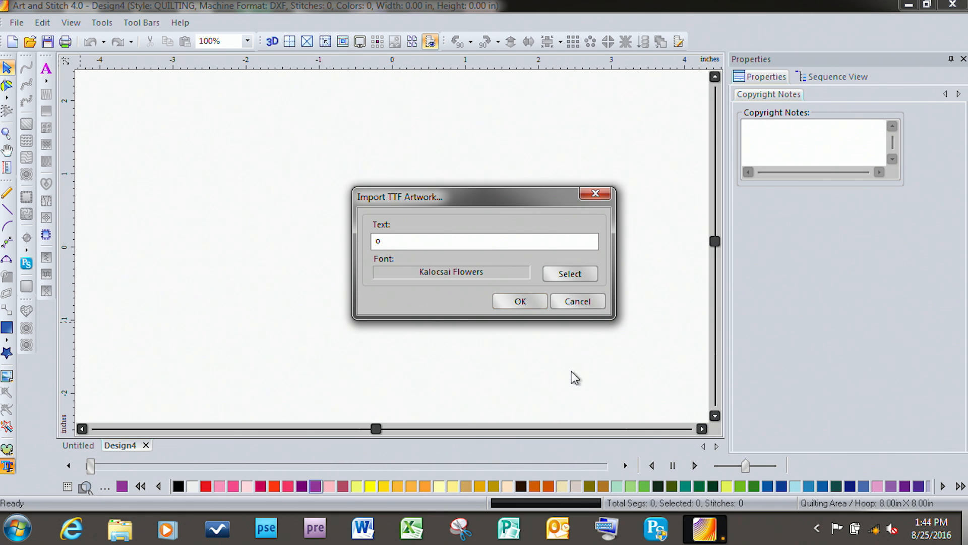
pyautogui.click(562, 274)
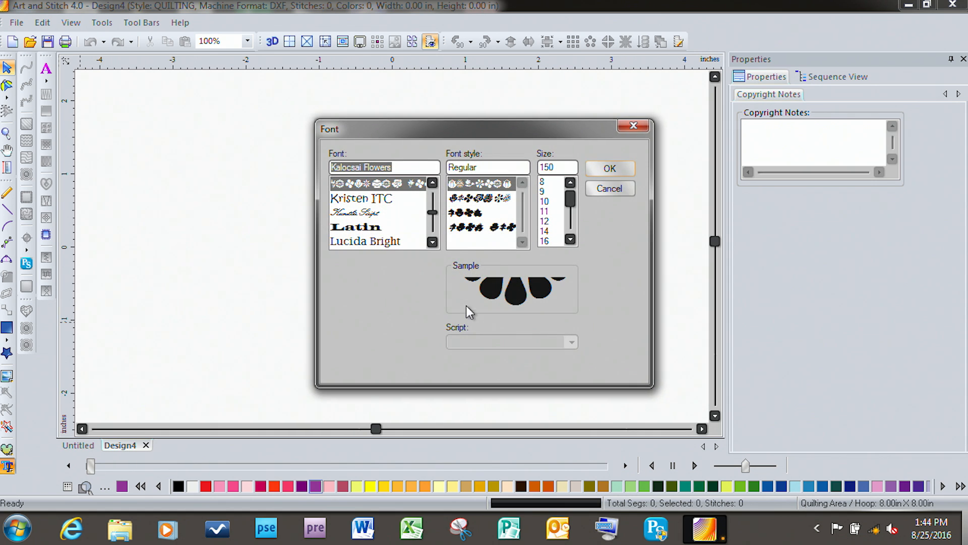
pyautogui.click(432, 183)
pyautogui.click(432, 182)
pyautogui.click(432, 183)
pyautogui.moveTo(432, 213); pyautogui.dragTo(435, 193)
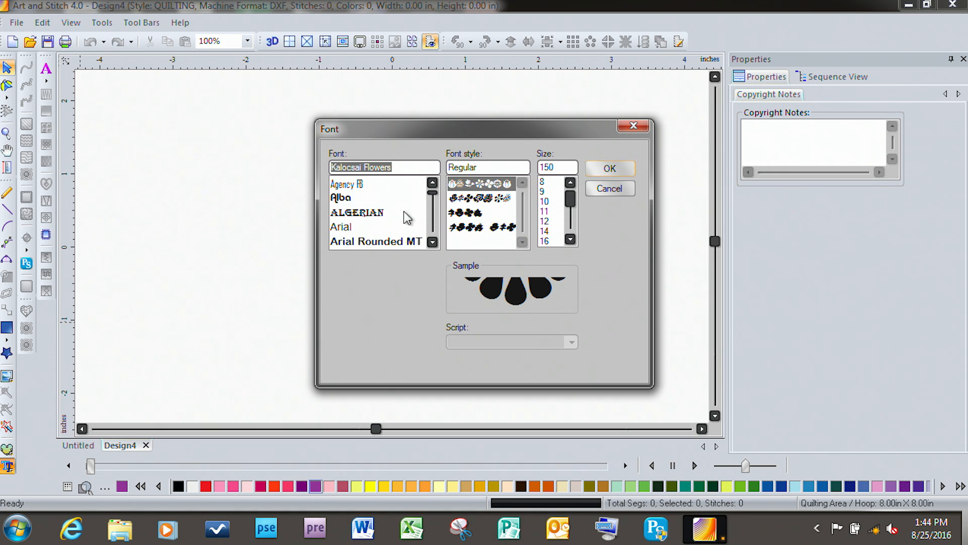
pyautogui.click(344, 228)
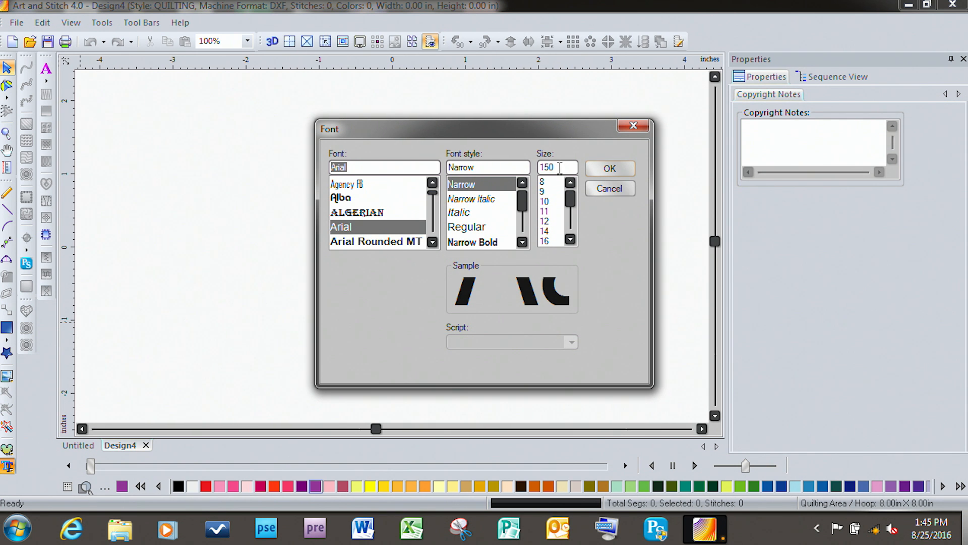
pyautogui.click(610, 172)
pyautogui.click(520, 301)
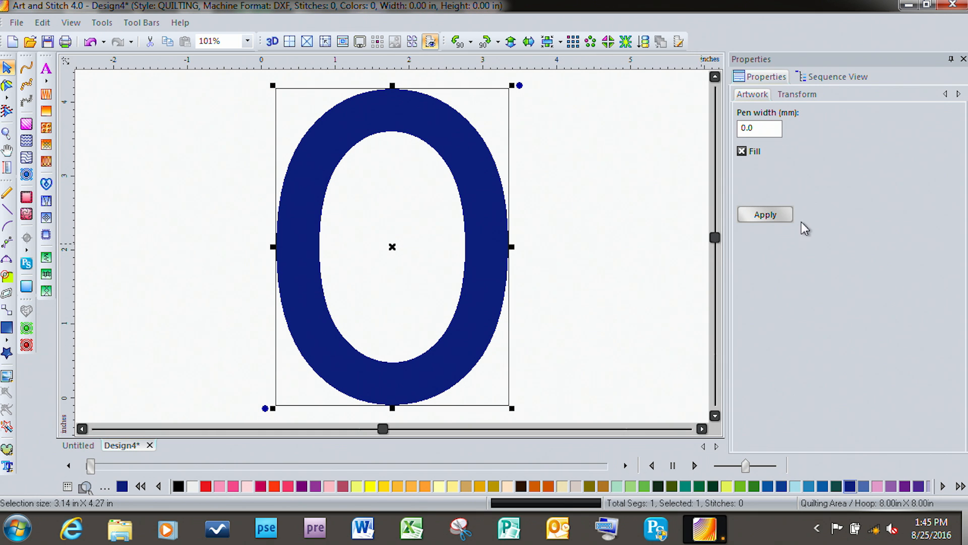
# Turn off the fill of the letter o artwork and convert its outline to a run stitch
pyautogui.click(741, 151)
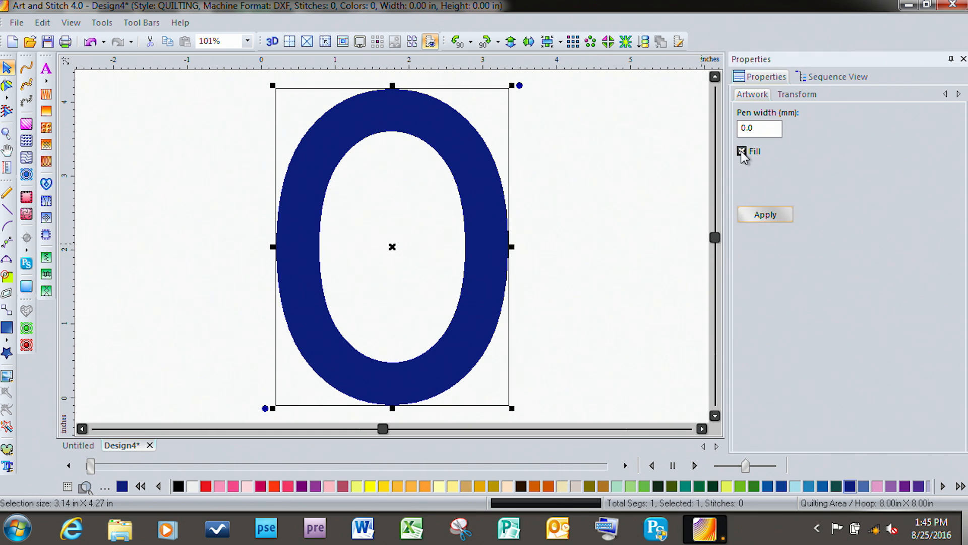
pyautogui.click(765, 222)
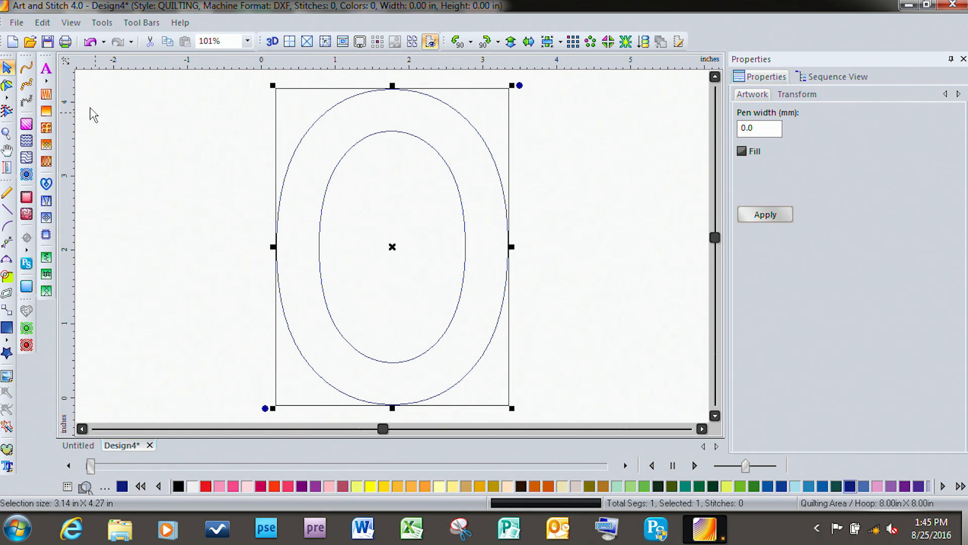
pyautogui.click(26, 70)
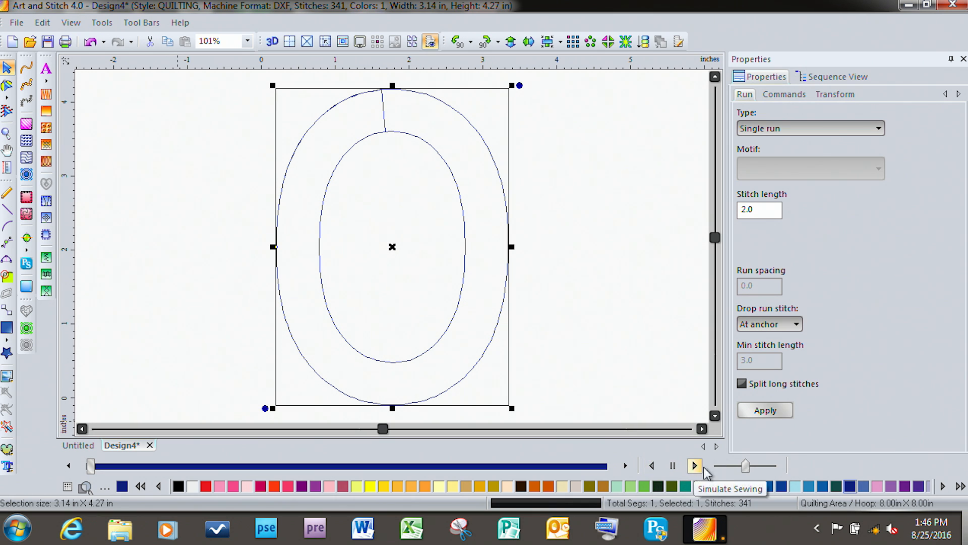
# Simulate sewing the letter o with the playback speed set to maximum
pyautogui.moveTo(745, 465); pyautogui.dragTo(773, 466)
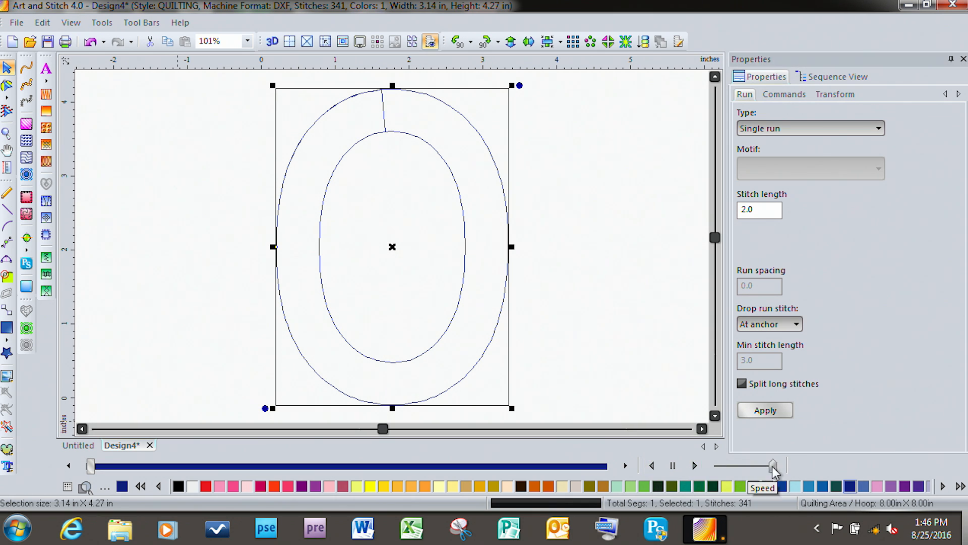
pyautogui.click(694, 466)
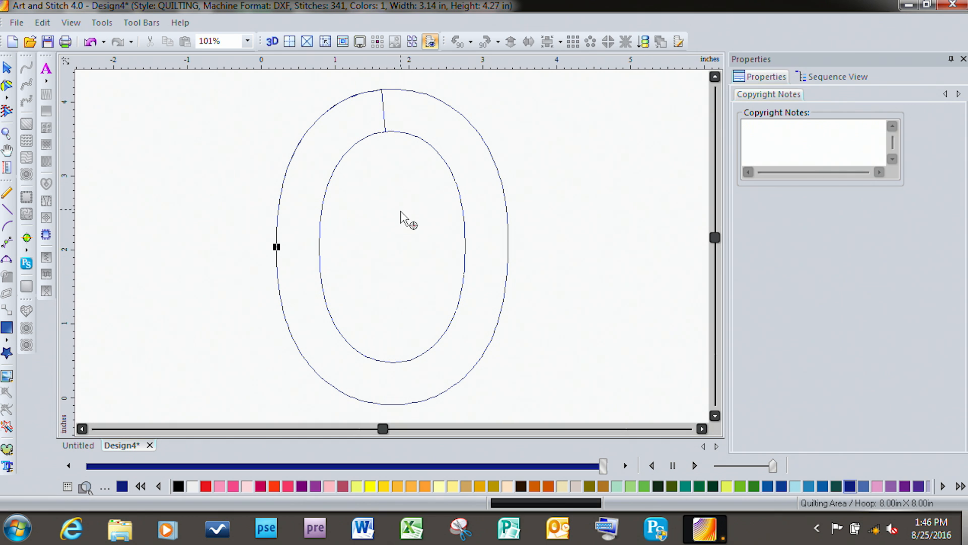
# Create a new design and import the word "Quilter" as TTF artwork in Alba Regular at size 150
pyautogui.click(13, 42)
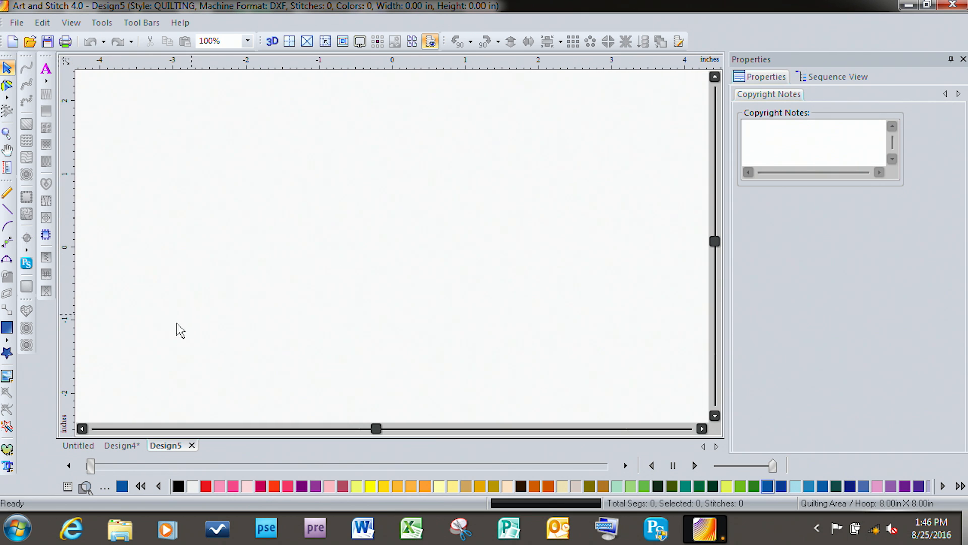
pyautogui.click(8, 467)
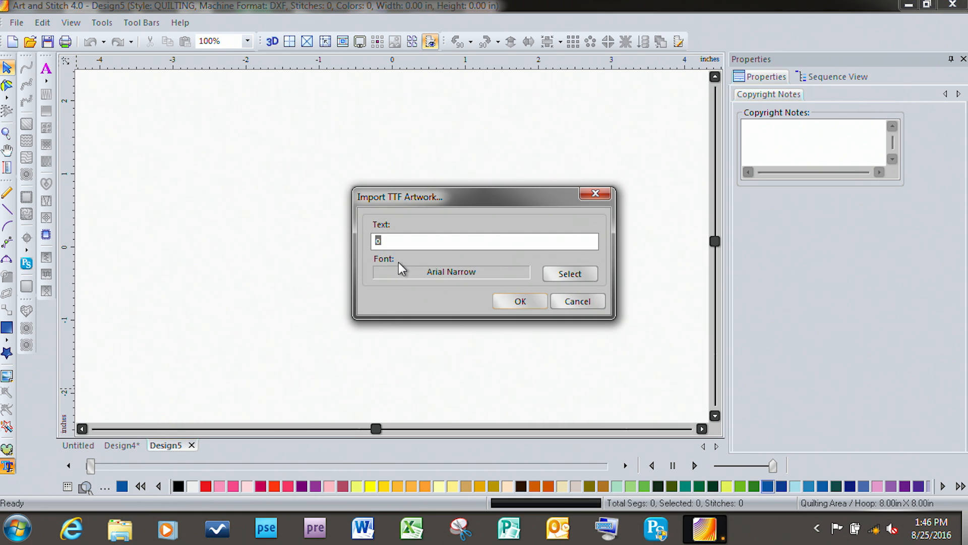
pyautogui.write('Quilter')
pyautogui.click(567, 274)
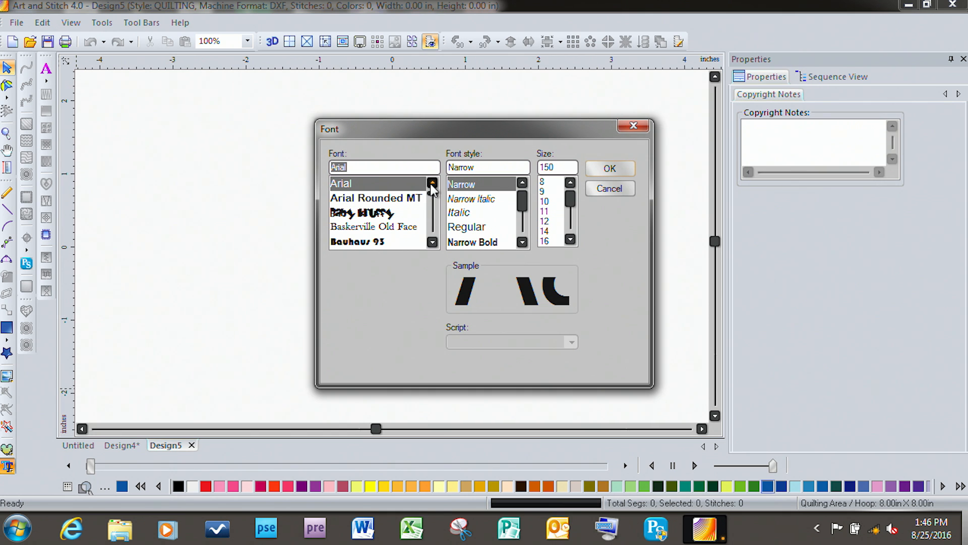
pyautogui.scroll(3, 432, 182)
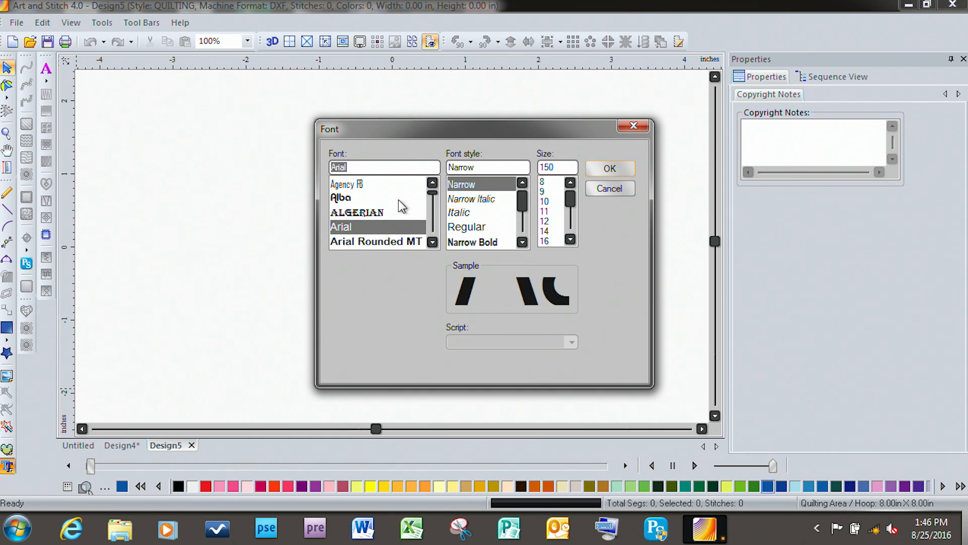
pyautogui.click(348, 199)
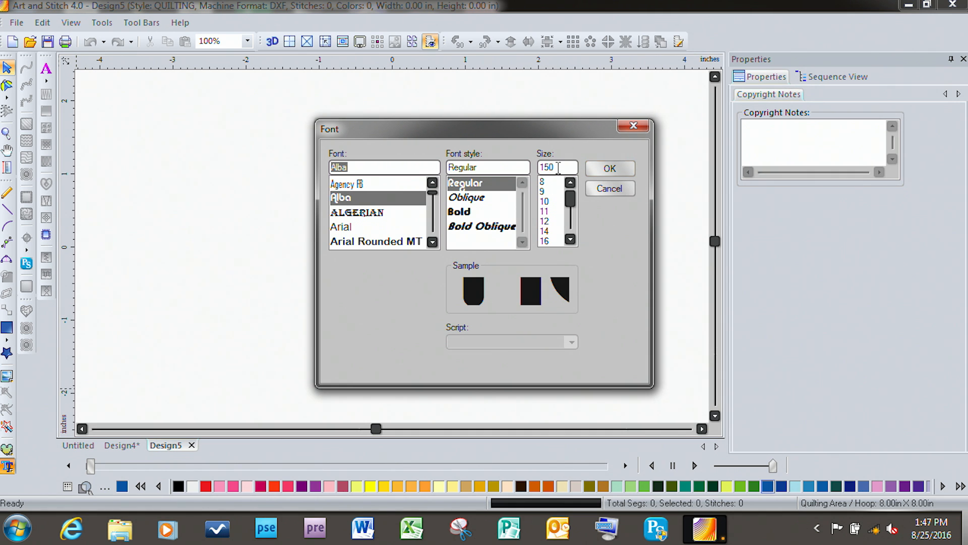
pyautogui.click(610, 169)
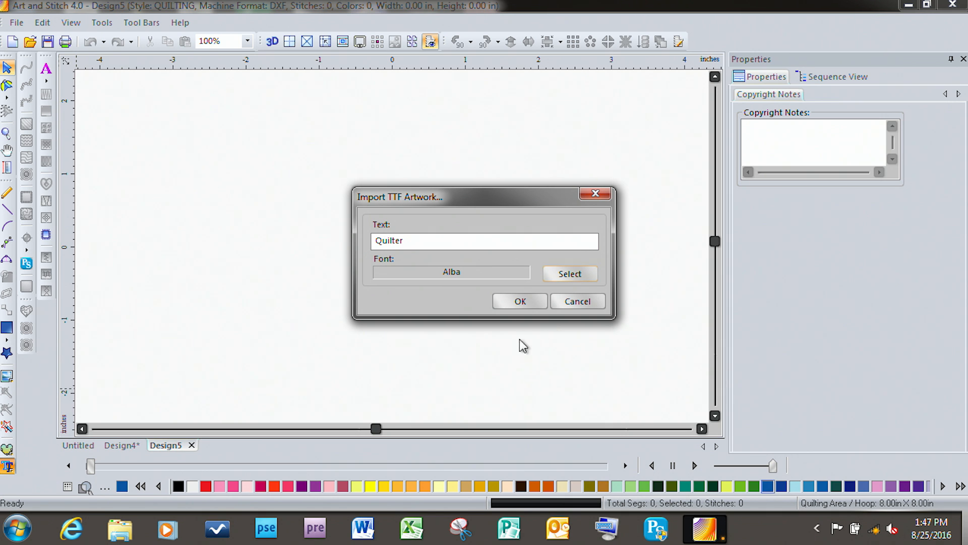
pyautogui.click(520, 302)
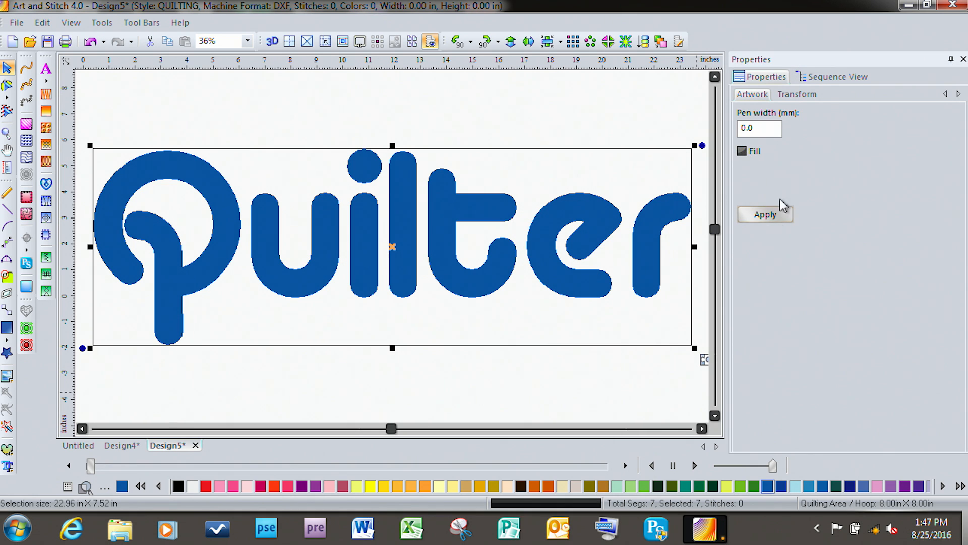
# Turn off the fill of the Quilter lettering and convert its outlines to run stitches
pyautogui.click(741, 151)
pyautogui.click(763, 219)
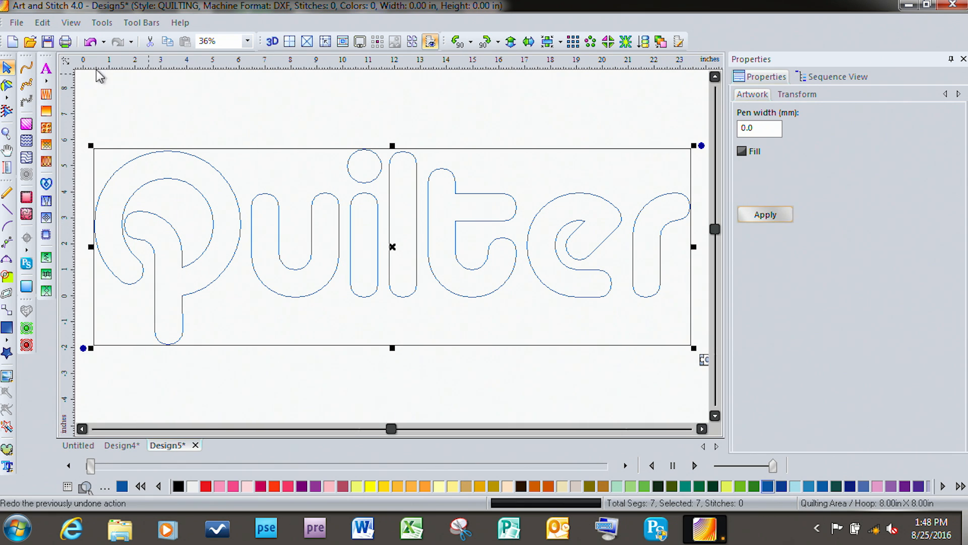
pyautogui.click(25, 69)
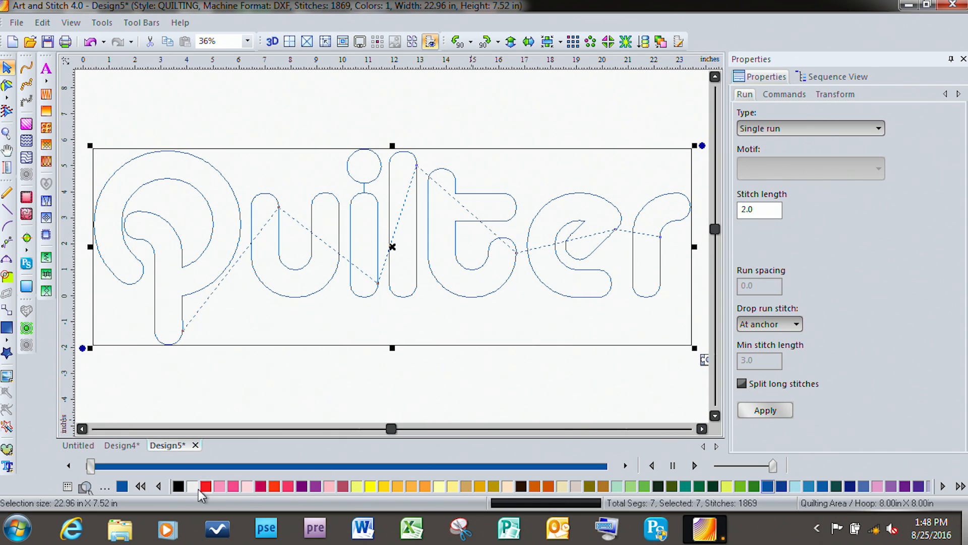
# Step through the sewing sequence of the whole word to examine the stitch path and the jumps between letters
pyautogui.click(91, 466)
pyautogui.moveTo(90, 467); pyautogui.dragTo(634, 339)
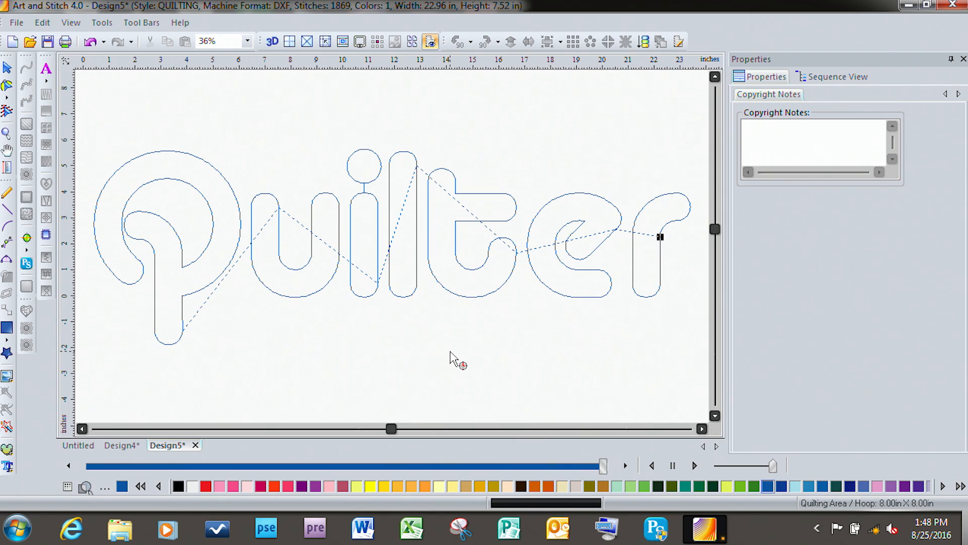
pyautogui.click(7, 70)
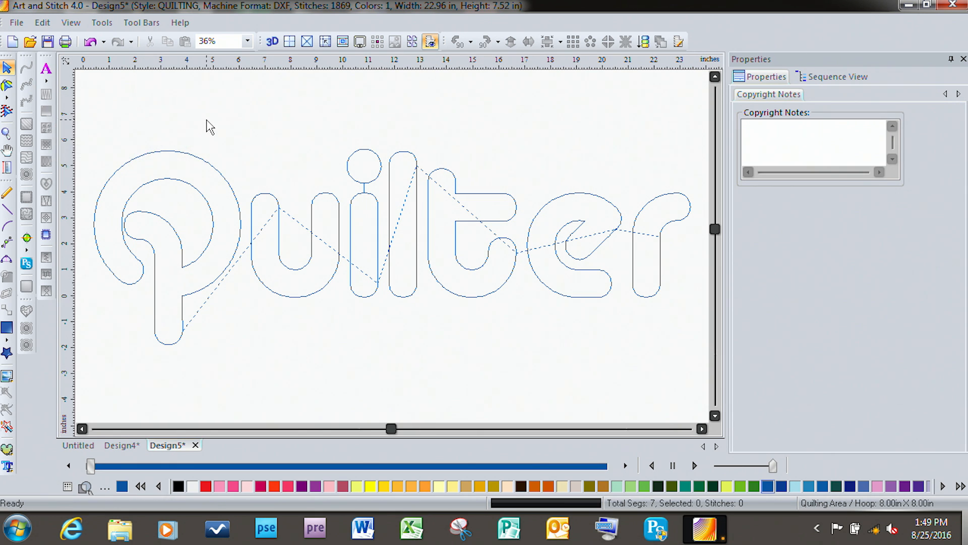
# Convert the whole word back to artwork and place a horizontal guideline along the baseline of the letters
pyautogui.hotkey('ctrl', 'a')
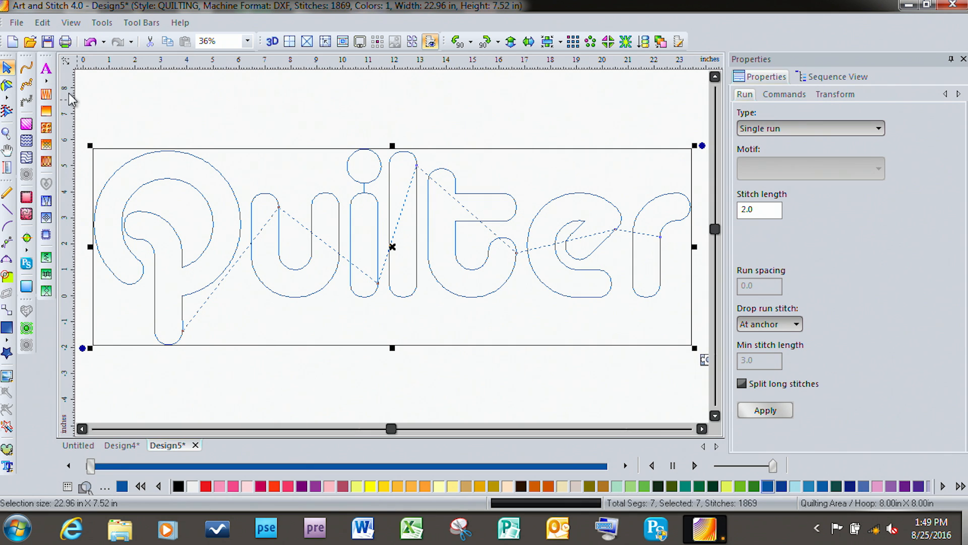
pyautogui.click(26, 289)
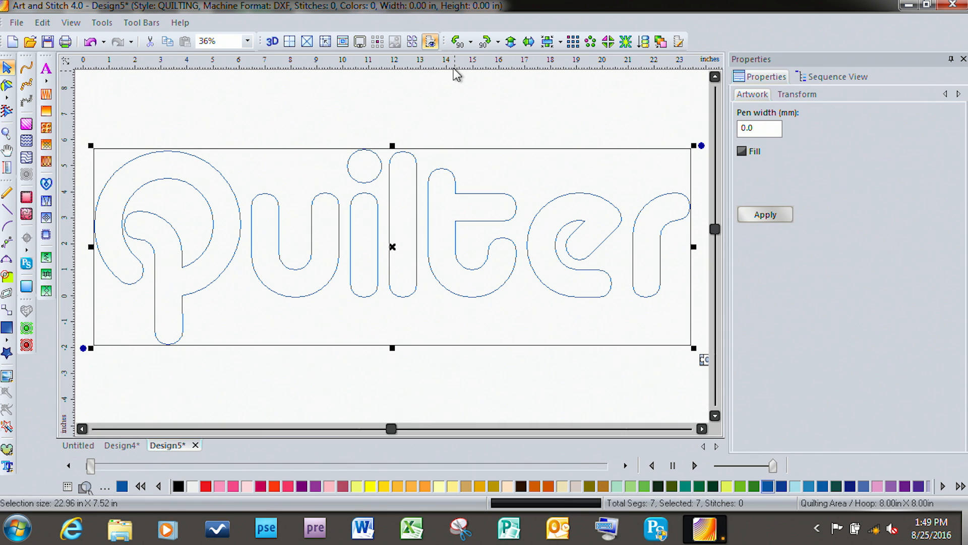
pyautogui.moveTo(456, 64); pyautogui.dragTo(456, 298)
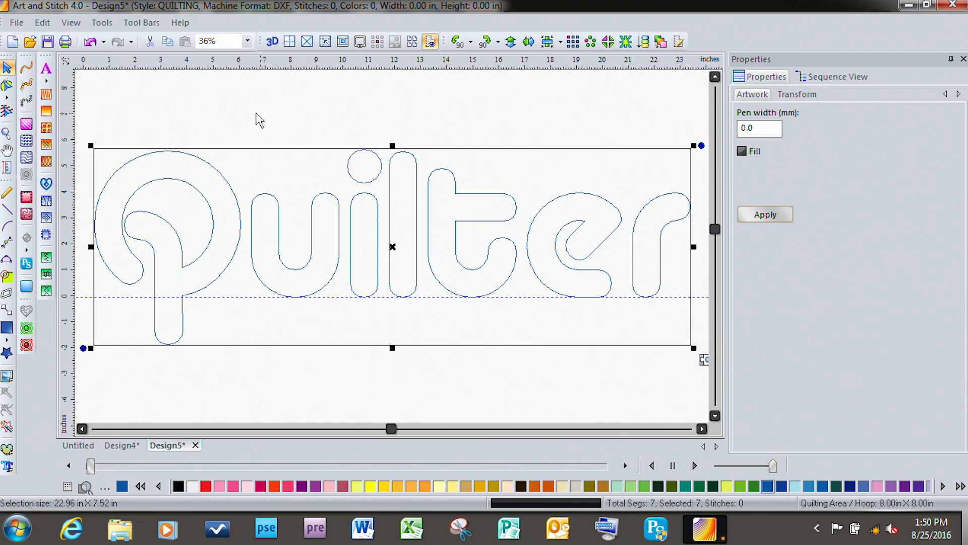
# Edit the Q's outline and split the line at the node where its bowl meets the stem on the baseline guide
pyautogui.click(7, 87)
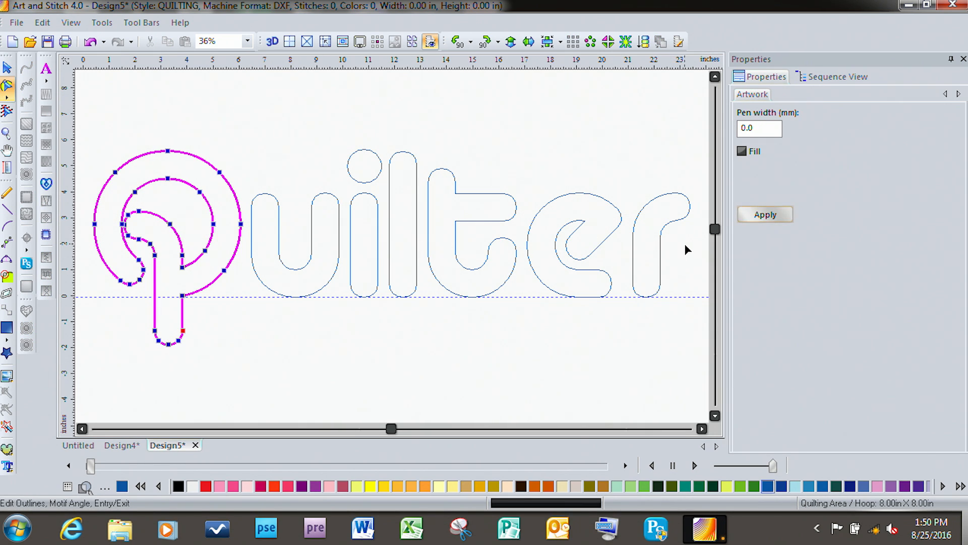
pyautogui.rightClick(182, 297)
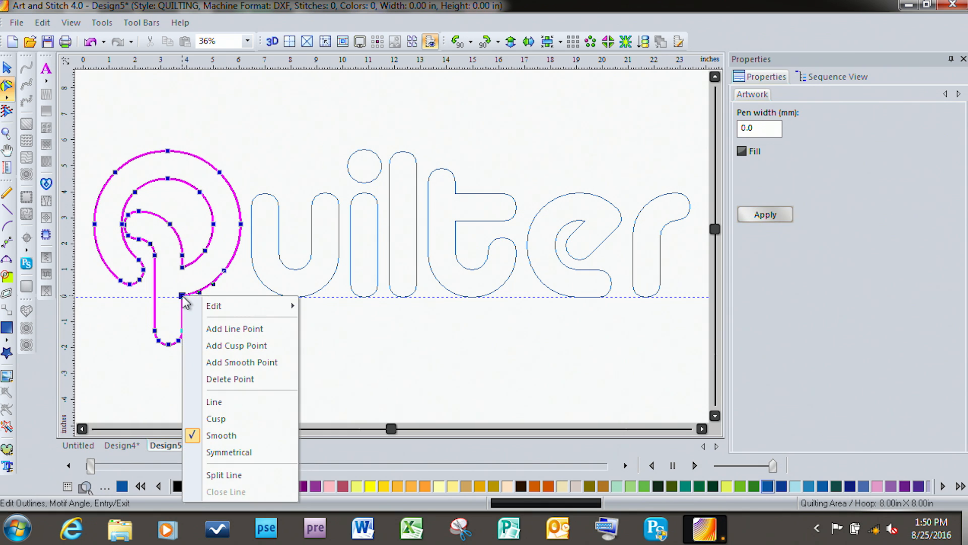
pyautogui.click(223, 476)
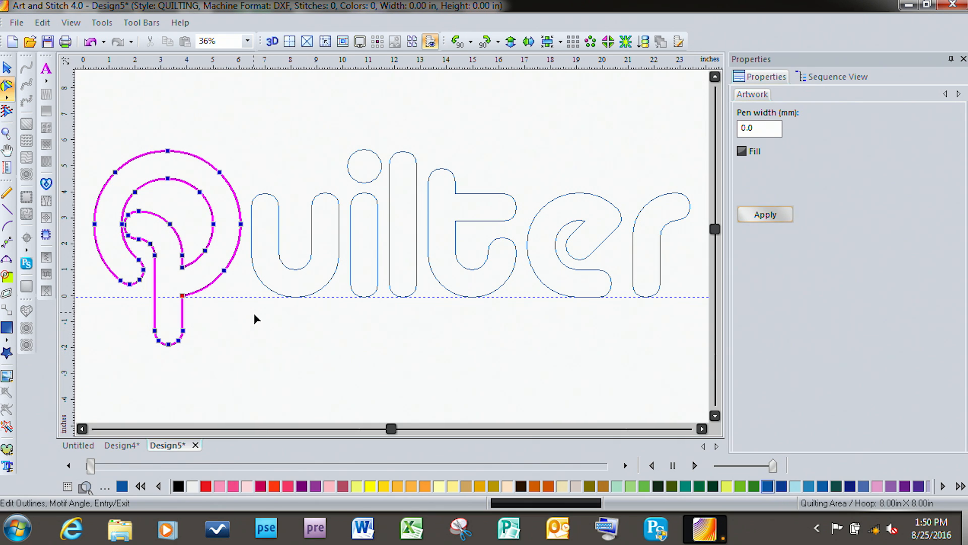
# Split the u's outline at its lowest node on the baseline guide
pyautogui.click(284, 264)
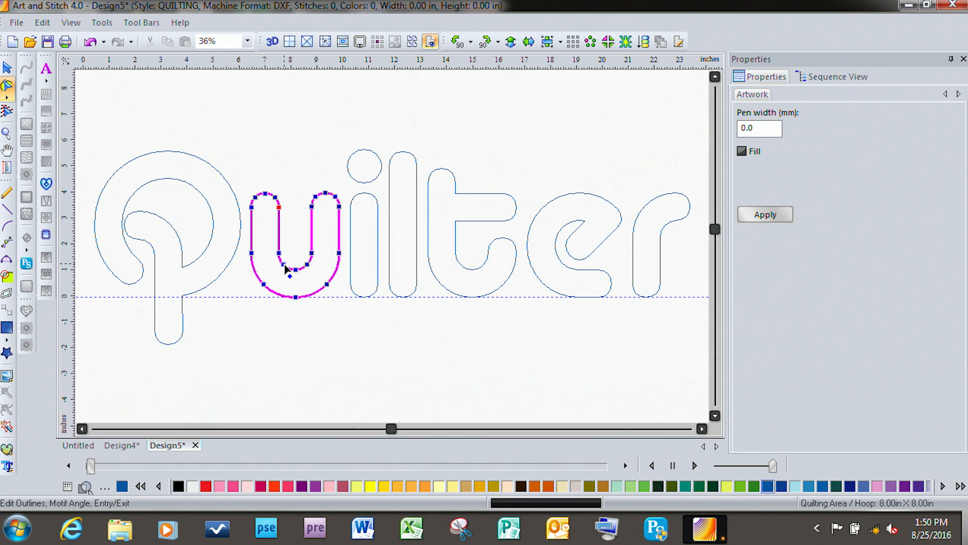
pyautogui.click(295, 298)
pyautogui.rightClick(295, 298)
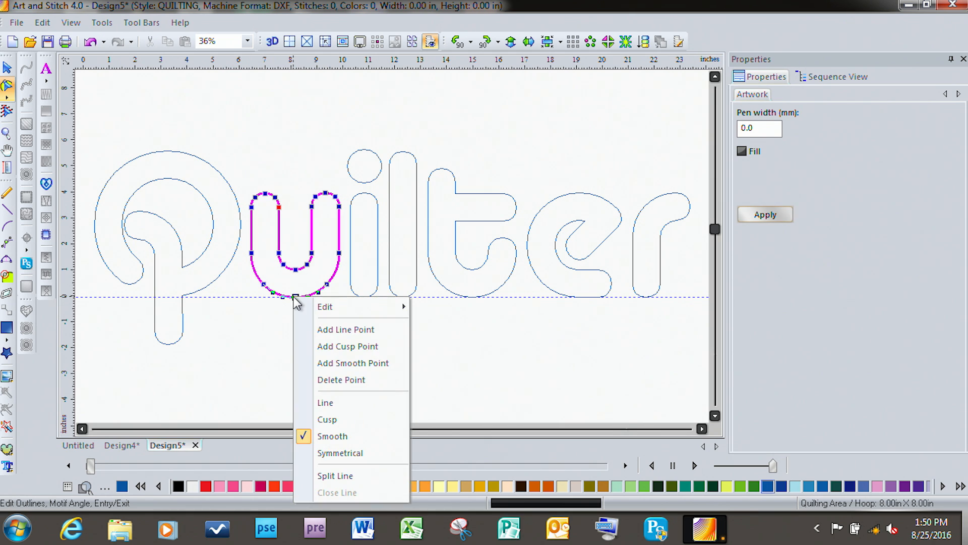
pyautogui.click(320, 472)
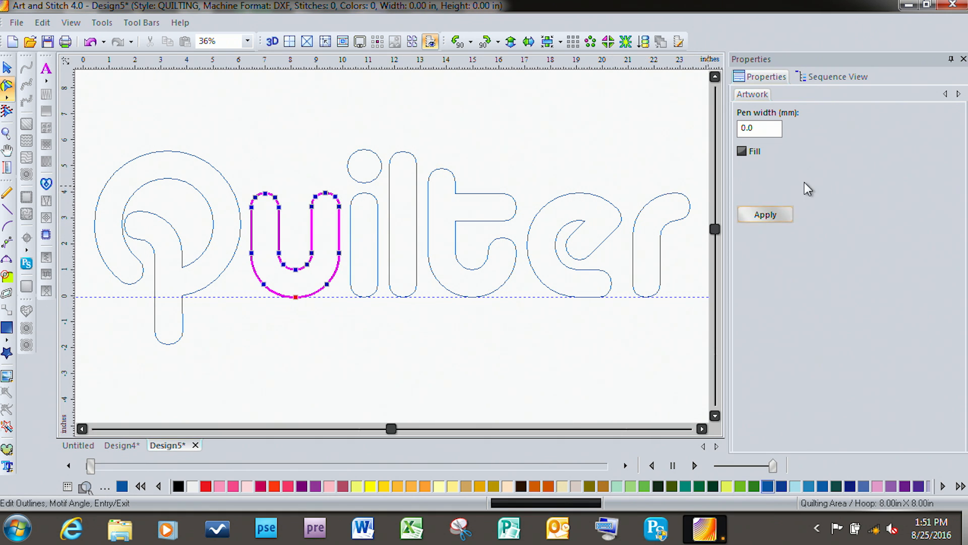
# Select the letter i in the sequence of objects and break it apart into separate dot and stem artwork
pyautogui.click(828, 80)
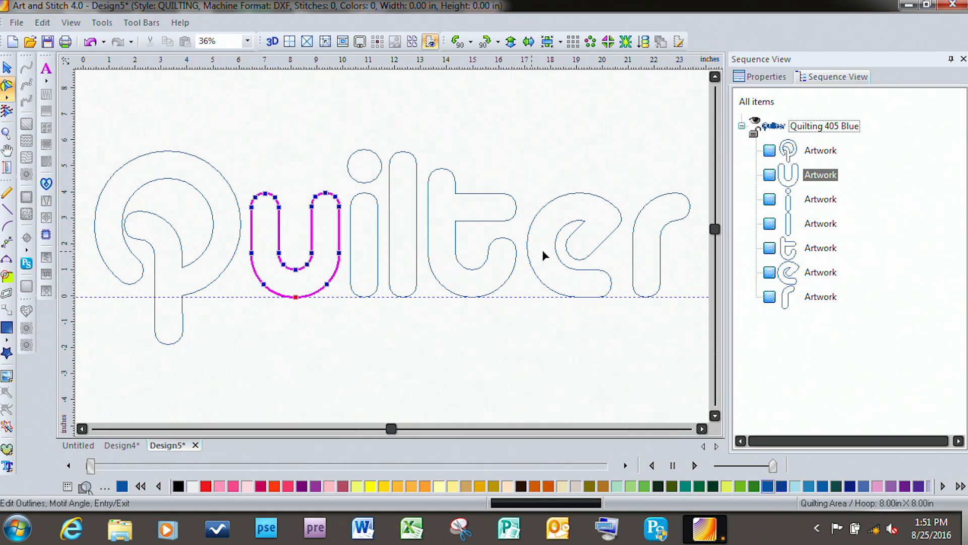
pyautogui.click(819, 202)
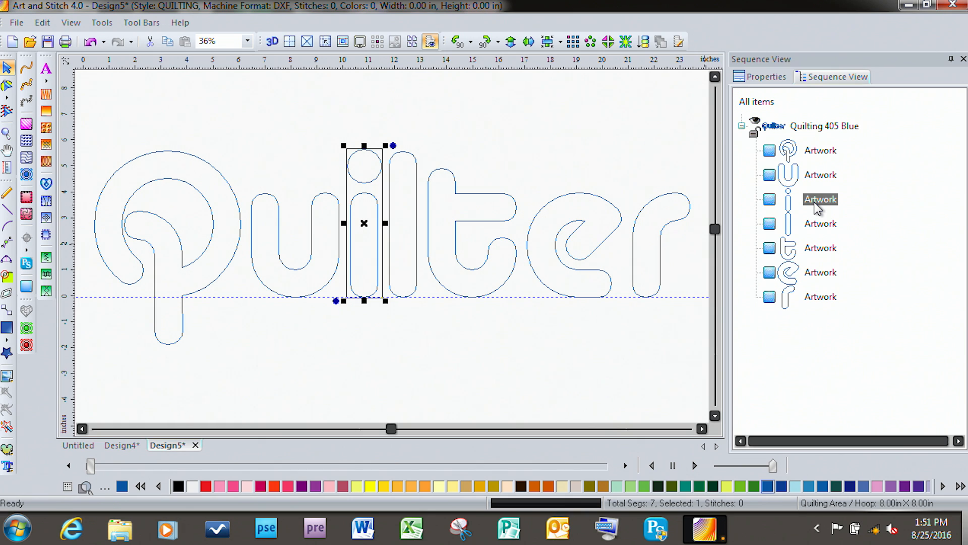
pyautogui.rightClick(365, 225)
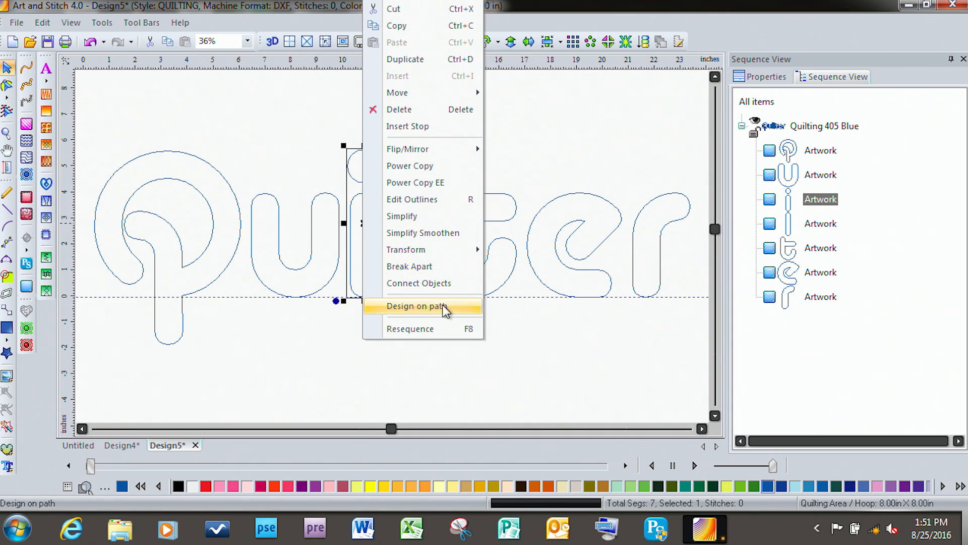
pyautogui.click(399, 266)
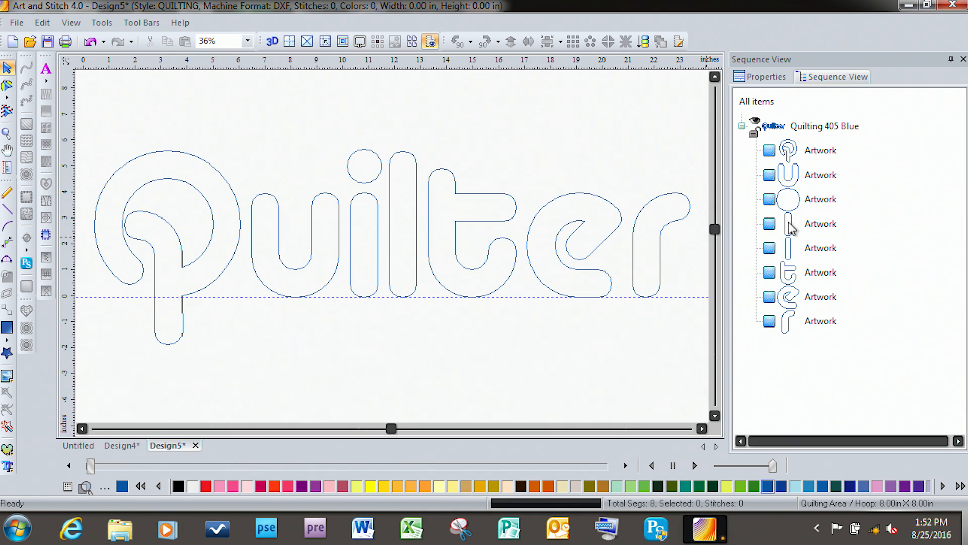
# Move the i's dot straight down until its lower edge overlaps the rounded end of the stem
pyautogui.click(820, 201)
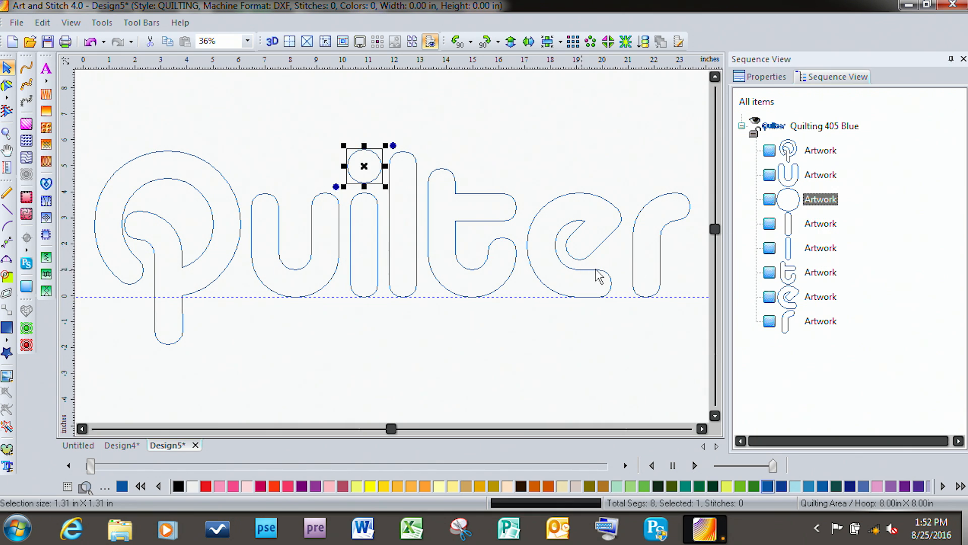
pyautogui.doubleClick(369, 168)
pyautogui.moveTo(371, 166); pyautogui.dragTo(372, 178)
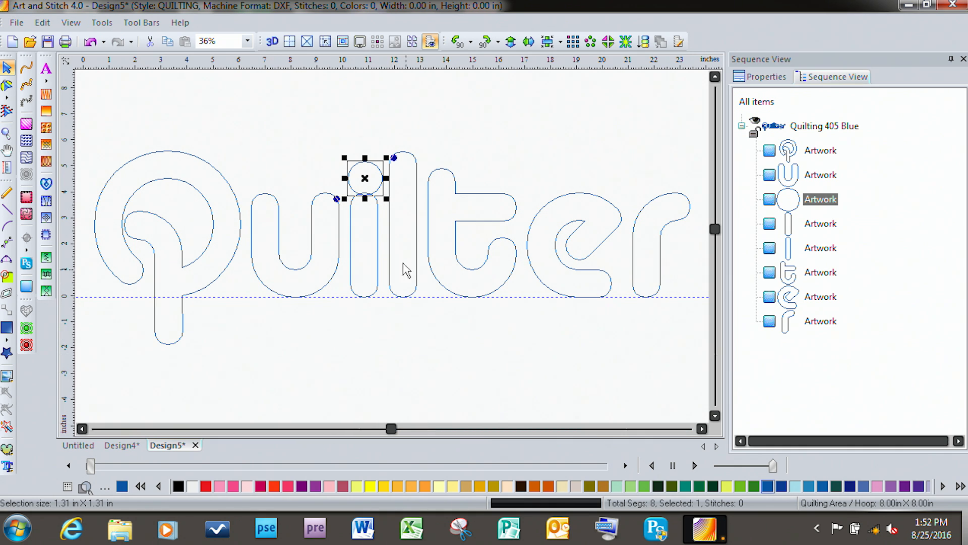
pyautogui.press('z')
pyautogui.moveTo(315, 134); pyautogui.dragTo(417, 232)
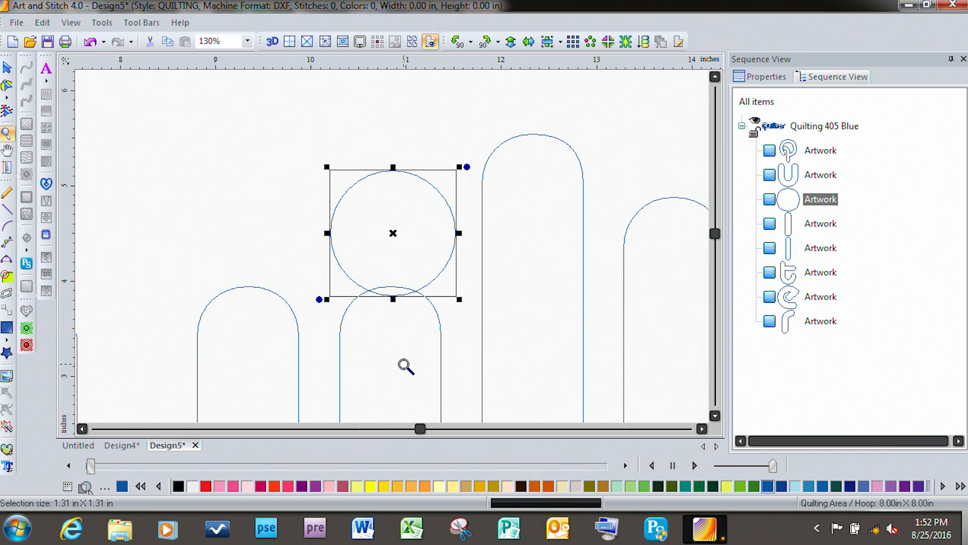
# Select the i's dot and stem together and unite the two overlapping artworks into one outline
pyautogui.click(817, 200)
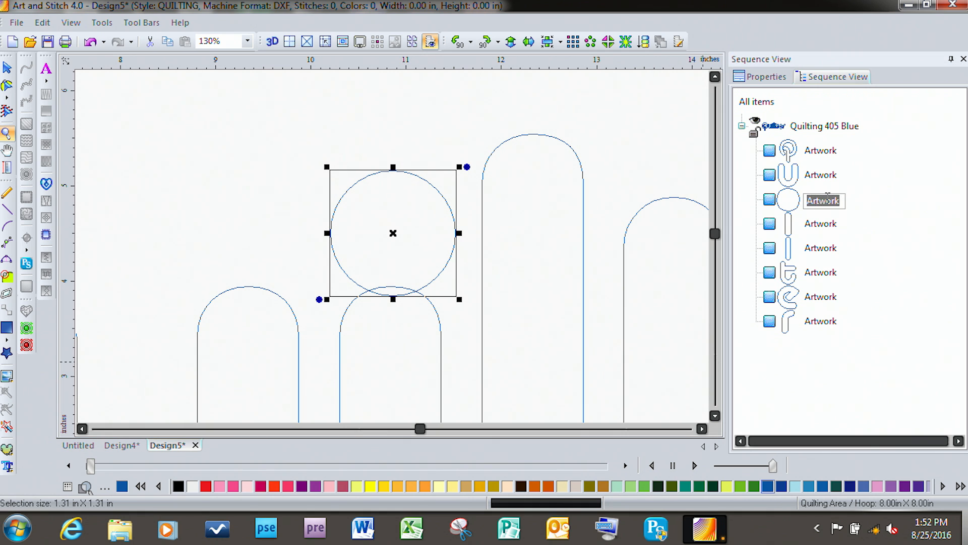
pyautogui.click(794, 200)
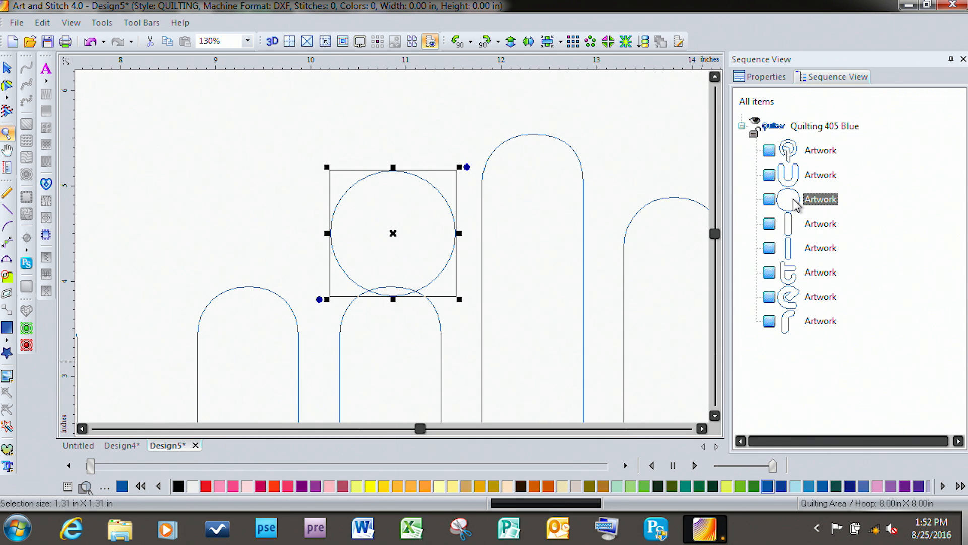
pyautogui.keyDown('ctrl'); pyautogui.click(819, 223); pyautogui.keyUp('ctrl')
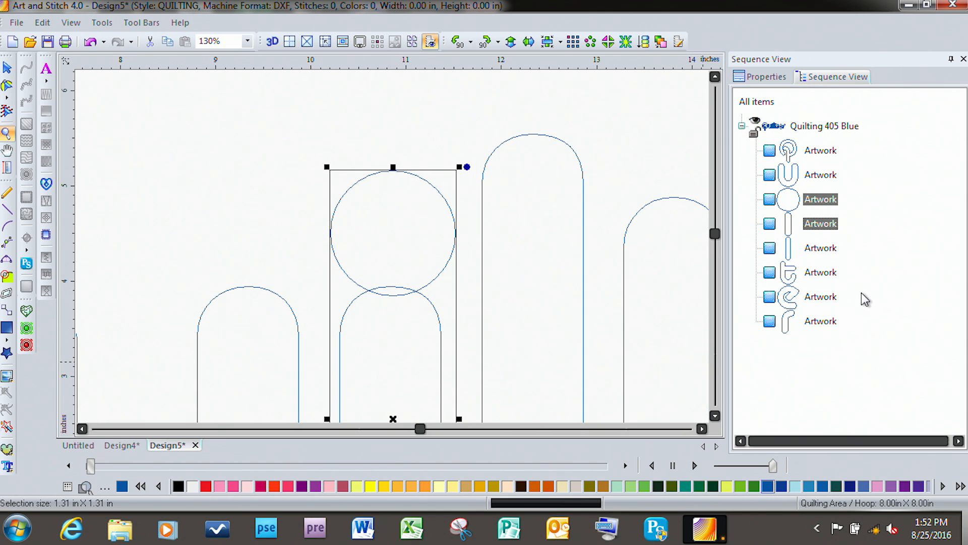
pyautogui.press('space')
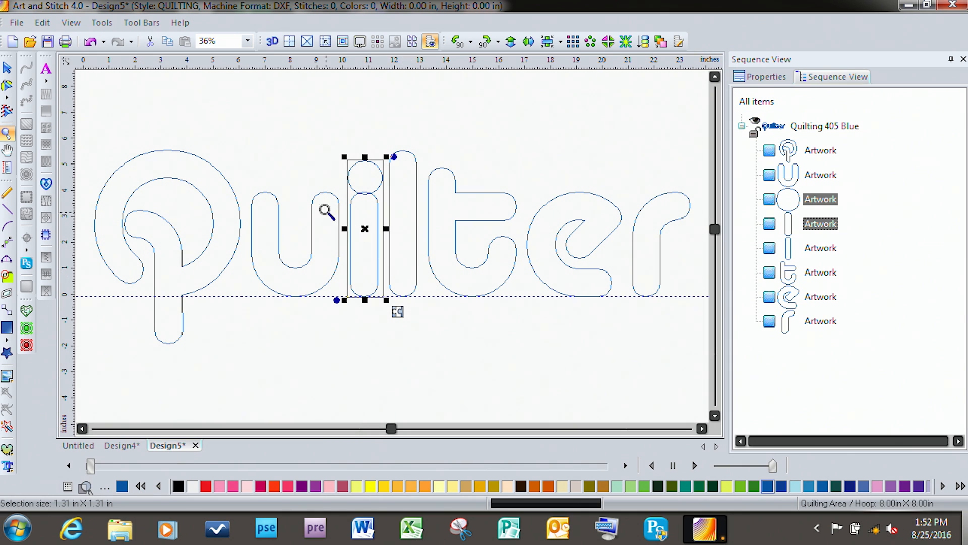
pyautogui.click(7, 67)
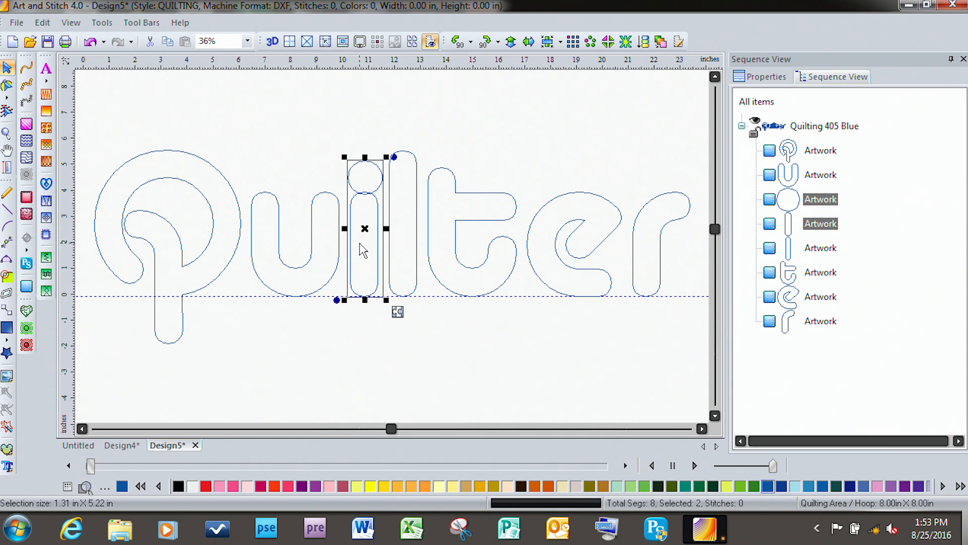
pyautogui.rightClick(362, 249)
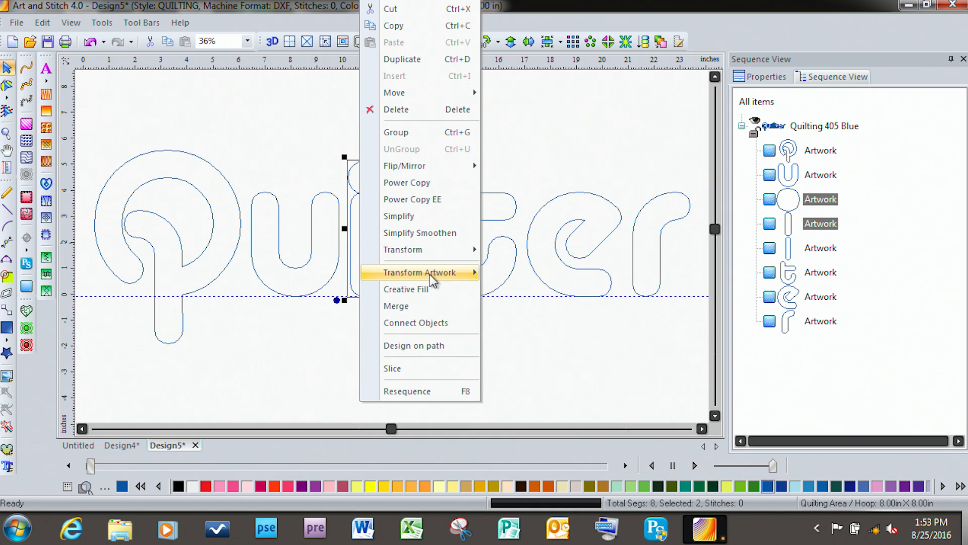
pyautogui.moveTo(432, 272)
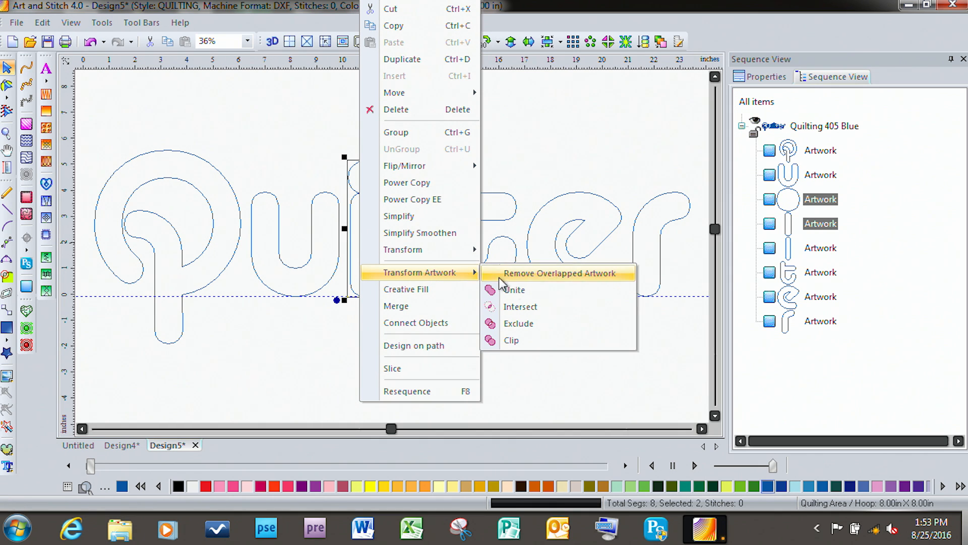
pyautogui.click(514, 290)
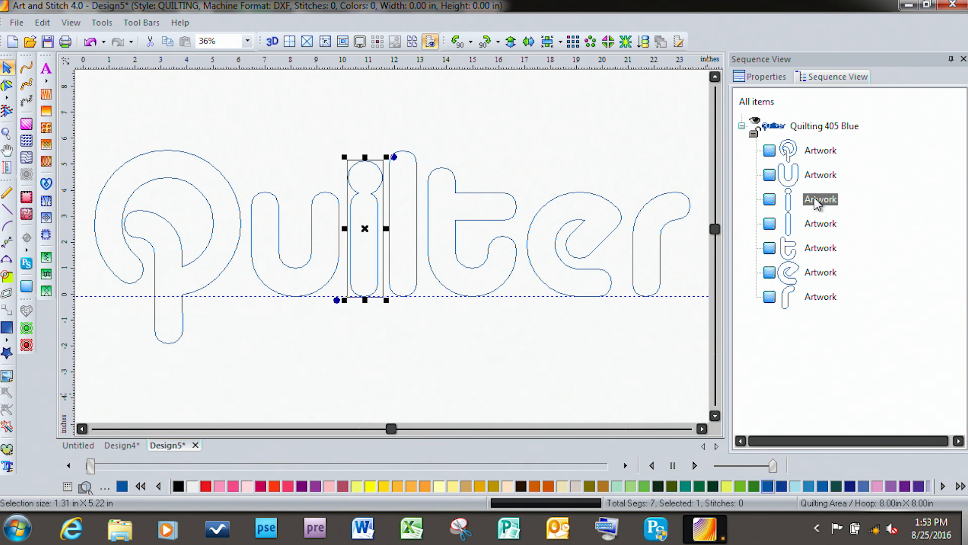
# Edit the united i's outline and split the line at its lowest node on the baseline guide
pyautogui.click(819, 200)
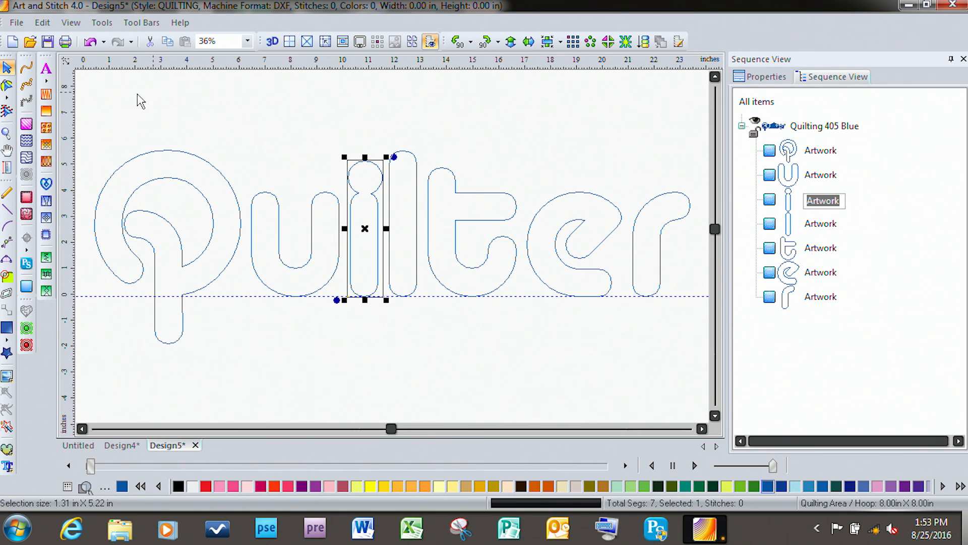
pyautogui.click(6, 86)
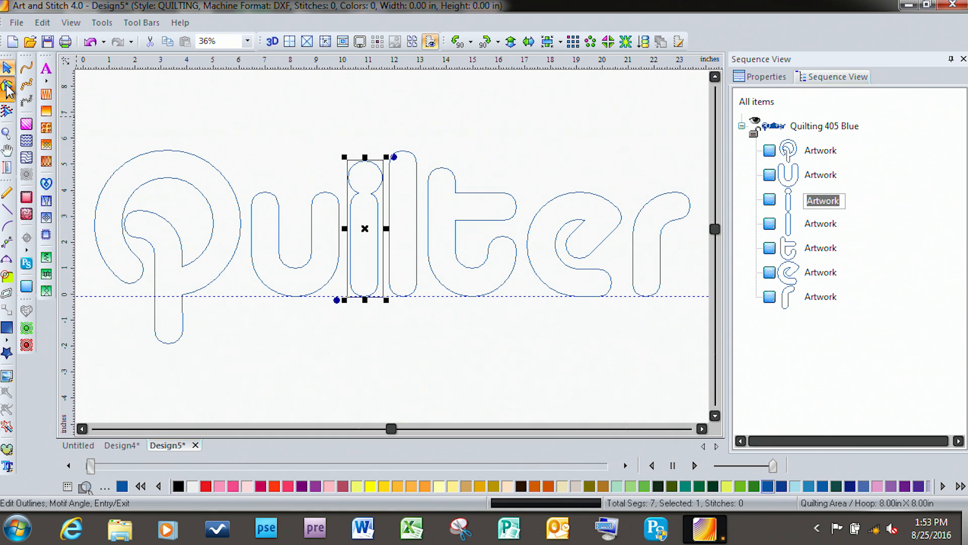
pyautogui.rightClick(364, 296)
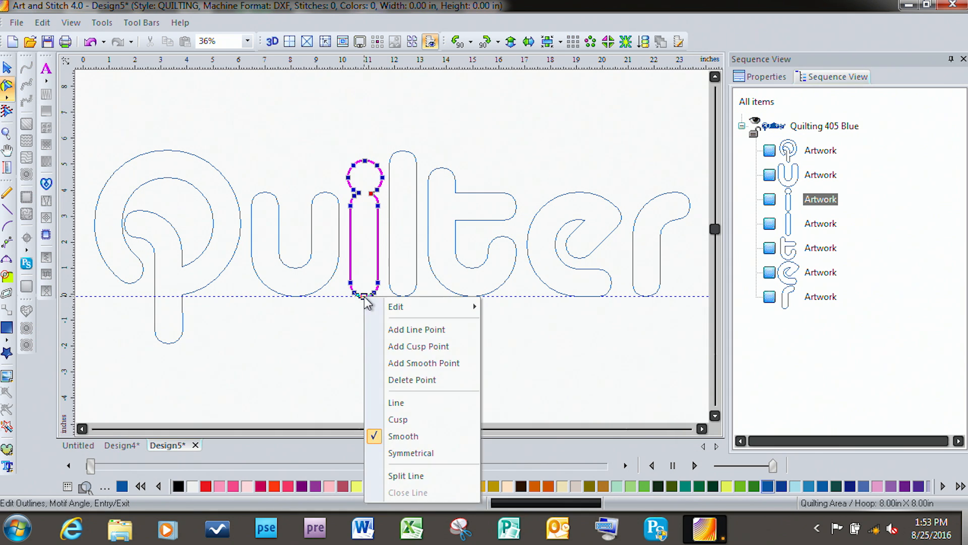
pyautogui.click(413, 475)
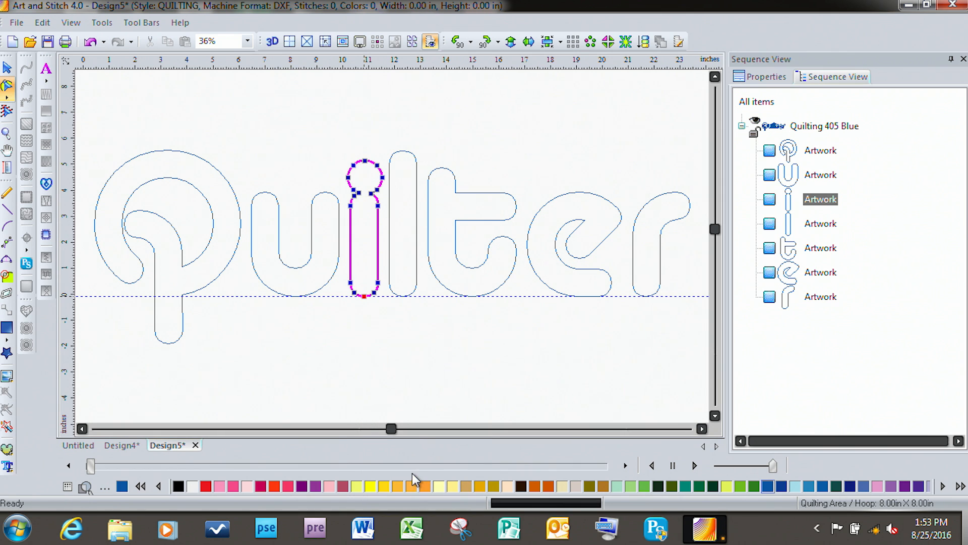
# Split the outlines of the l and the t at their lowest nodes on the baseline guide
pyautogui.click(403, 296)
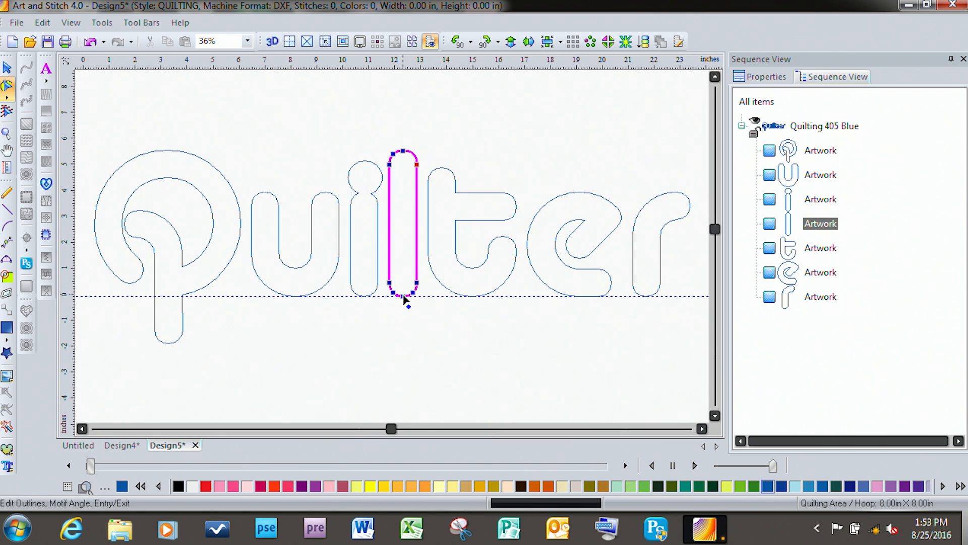
pyautogui.rightClick(403, 295)
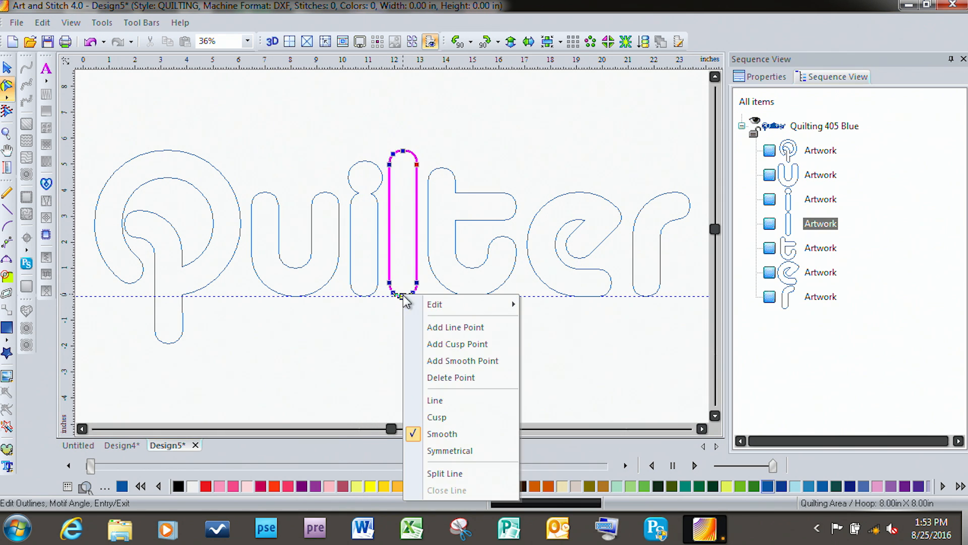
pyautogui.click(433, 472)
pyautogui.click(469, 297)
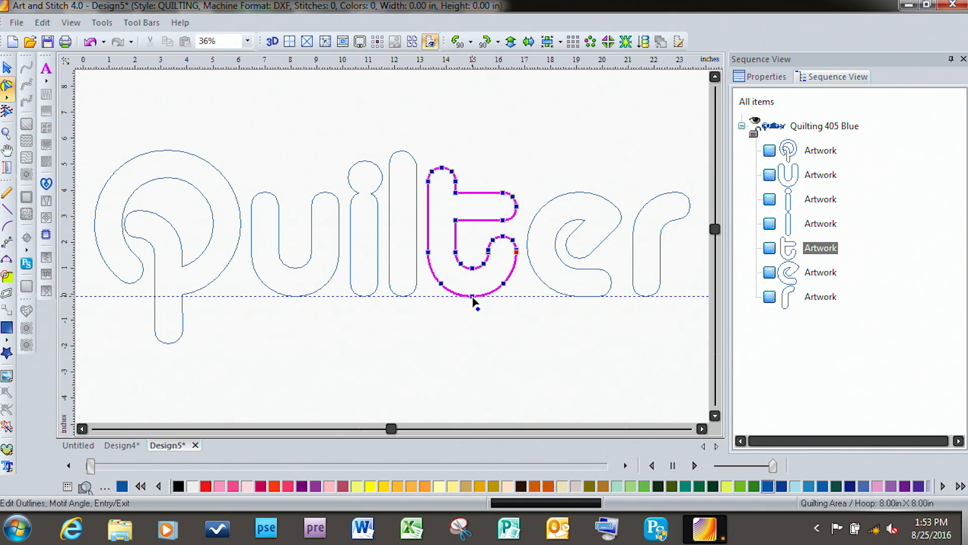
pyautogui.rightClick(473, 299)
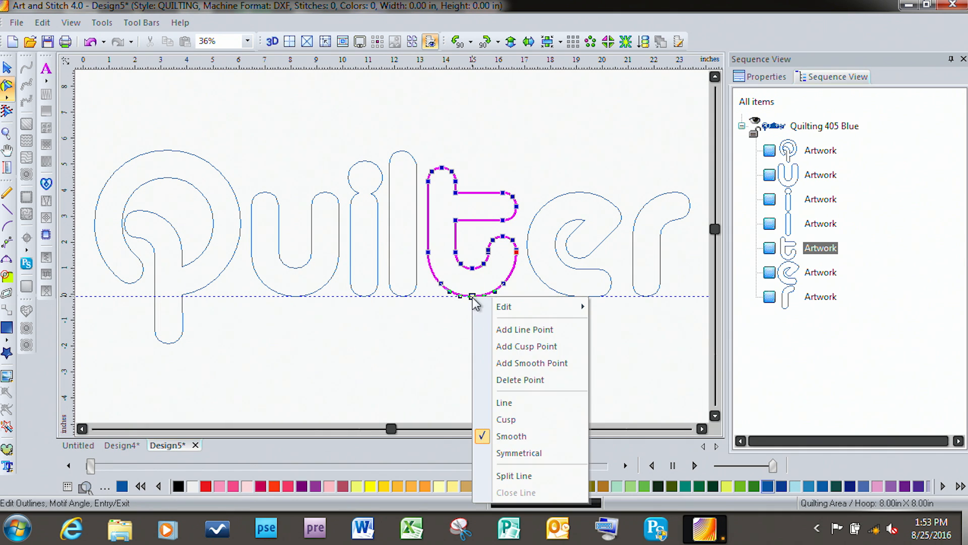
pyautogui.click(504, 476)
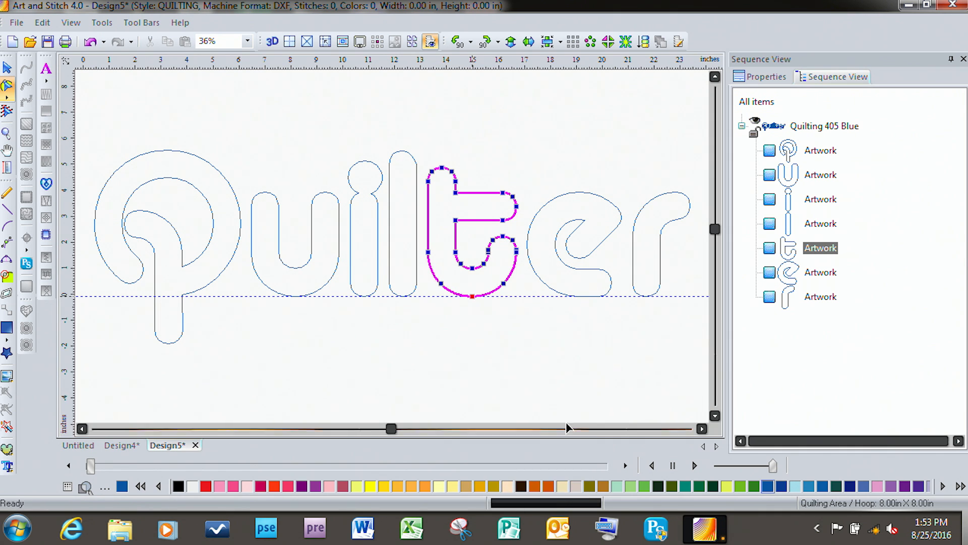
# Split the outlines of the e and the r at their bottom nodes on the baseline guide
pyautogui.click(573, 297)
pyautogui.rightClick(578, 296)
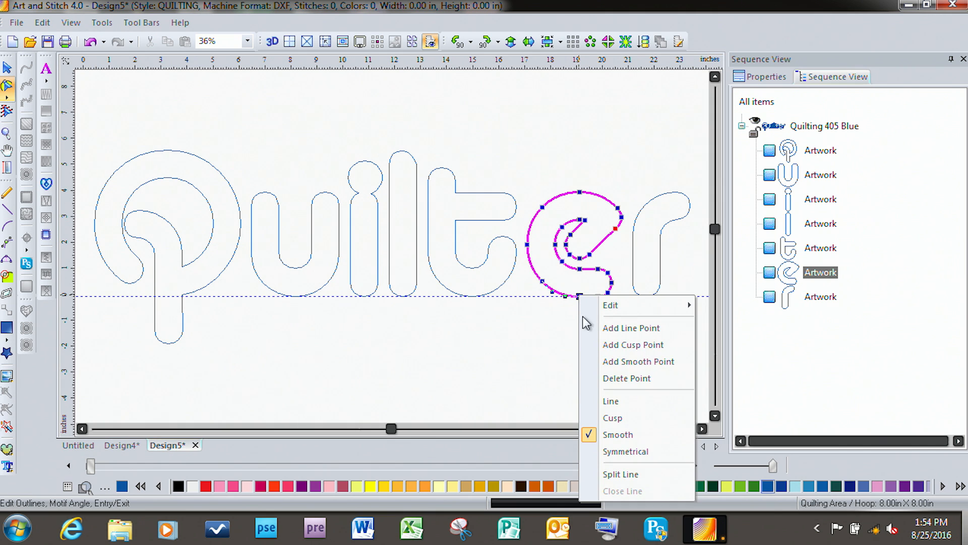
pyautogui.click(610, 473)
pyautogui.click(647, 299)
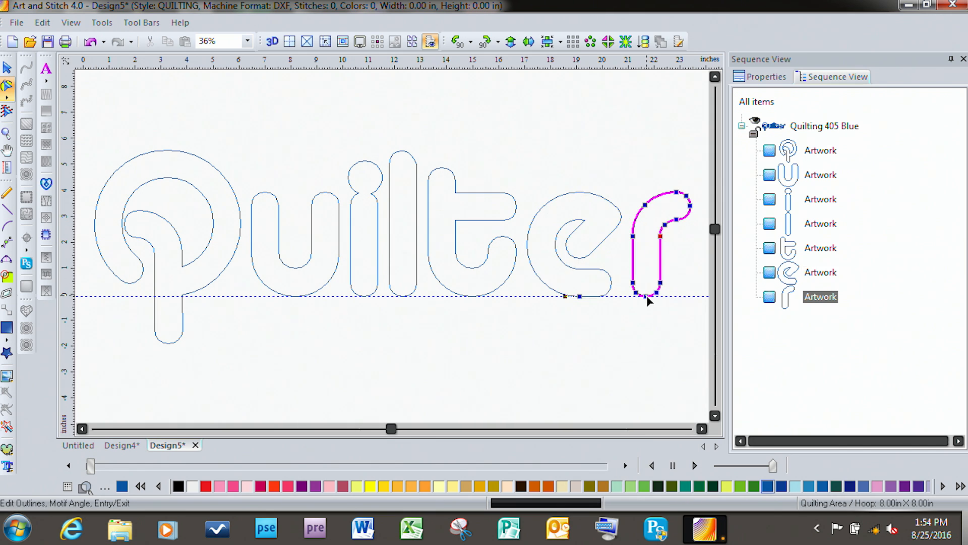
pyautogui.rightClick(645, 296)
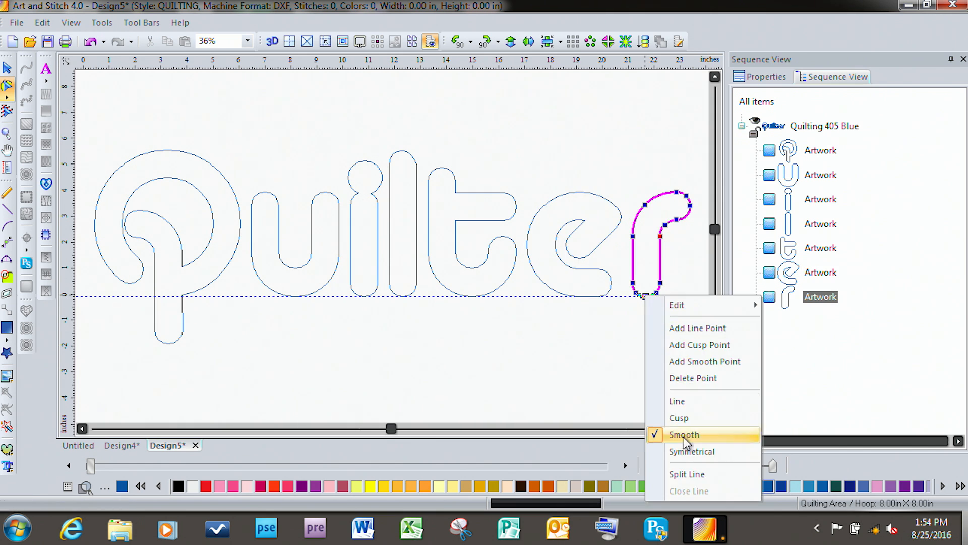
pyautogui.click(683, 473)
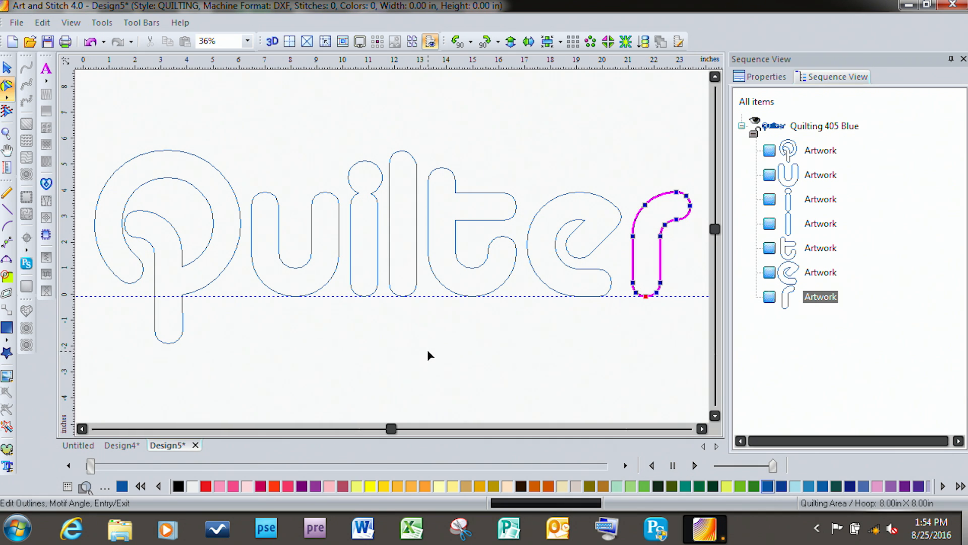
# Convert all the letters of the word to Run stitching and remove the horizontal baseline guideline
pyautogui.click(7, 67)
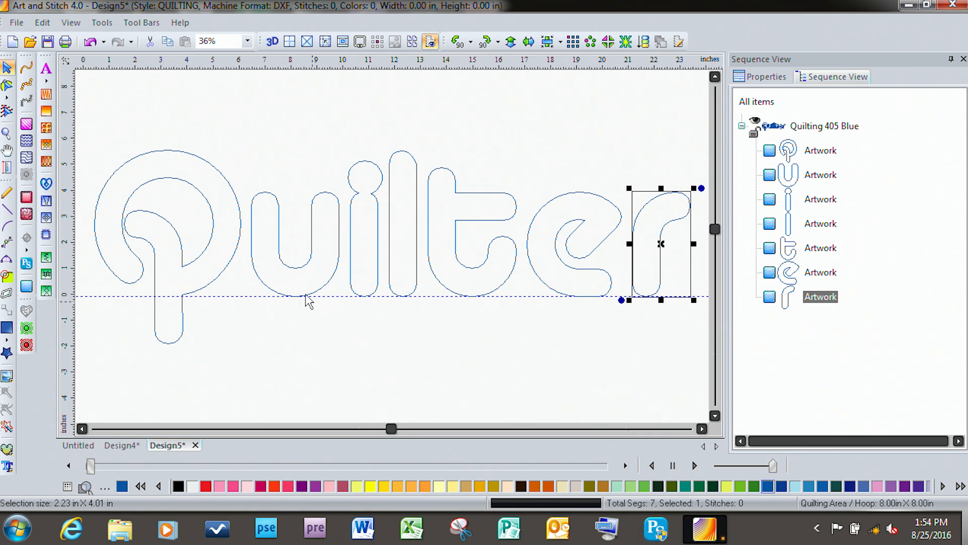
pyautogui.moveTo(80, 89); pyautogui.dragTo(713, 392)
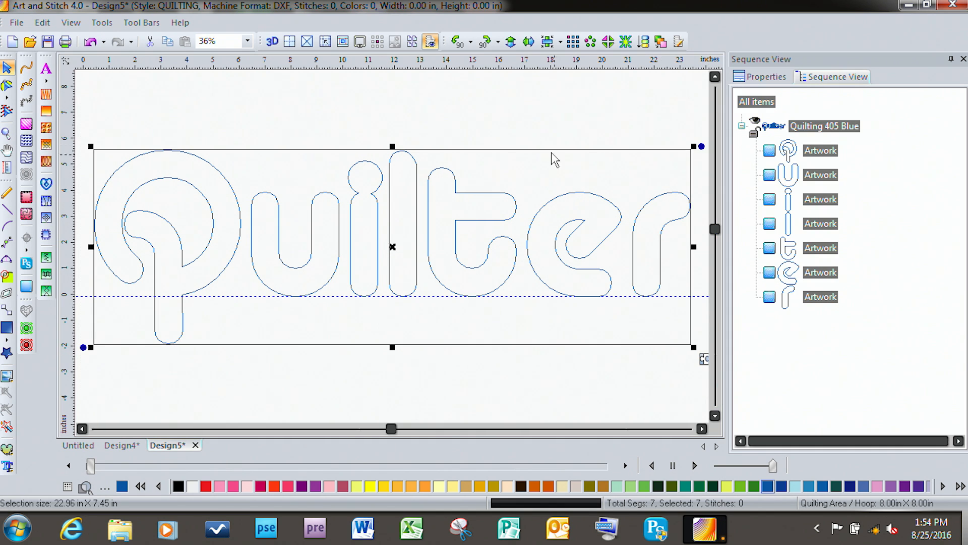
pyautogui.click(539, 132)
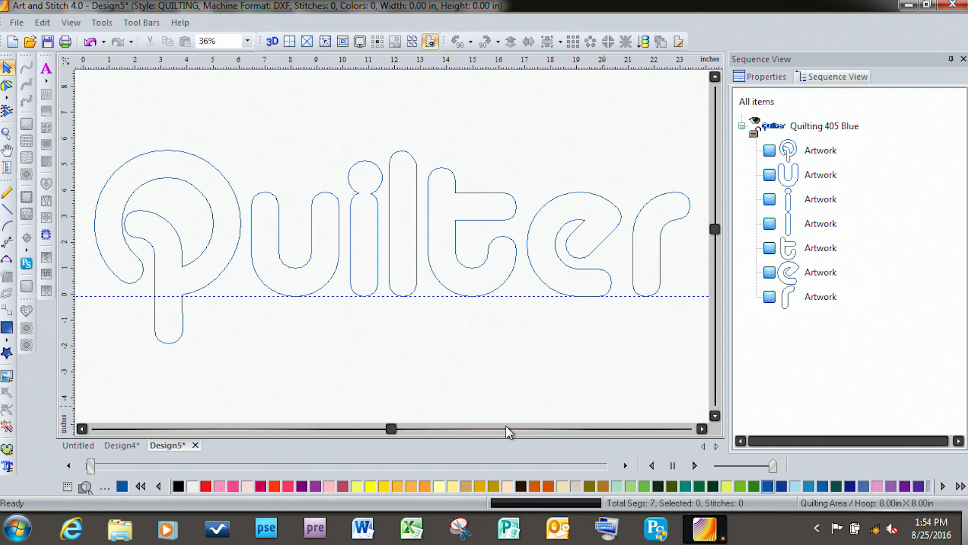
pyautogui.hotkey('ctrl', 'a')
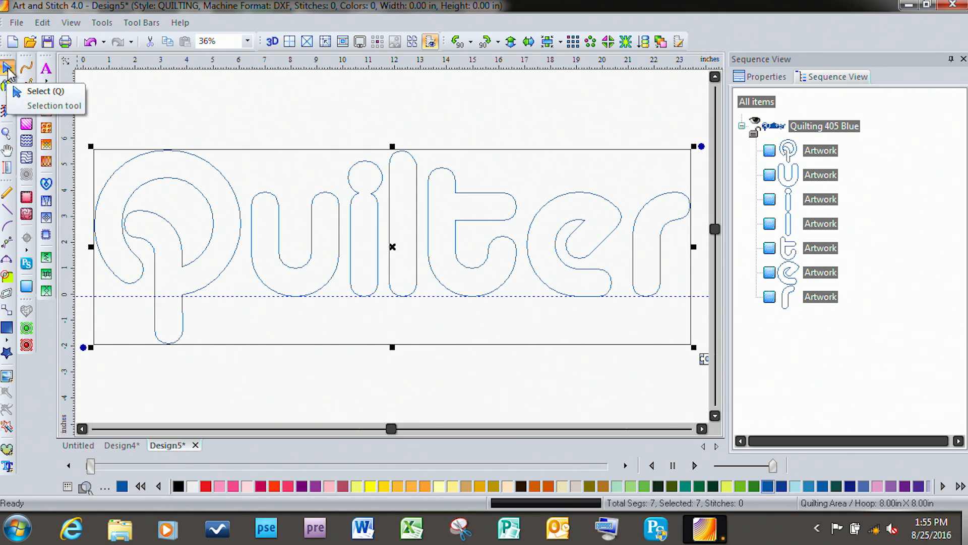
pyautogui.click(27, 68)
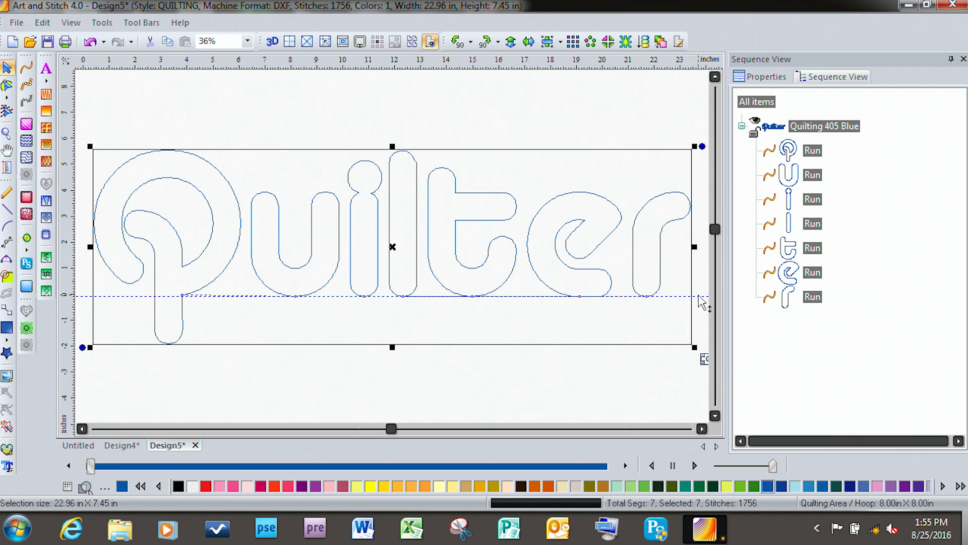
pyautogui.moveTo(699, 298); pyautogui.dragTo(654, 61)
# Connect all the Run letters into one continuous object and preview its stitching path through to the end
pyautogui.click(5, 311)
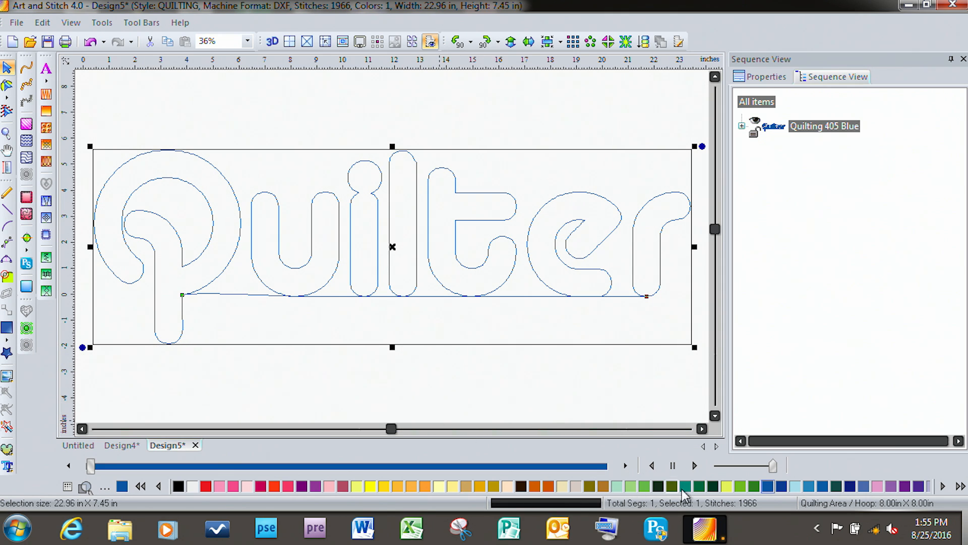
pyautogui.moveTo(91, 467); pyautogui.dragTo(612, 335)
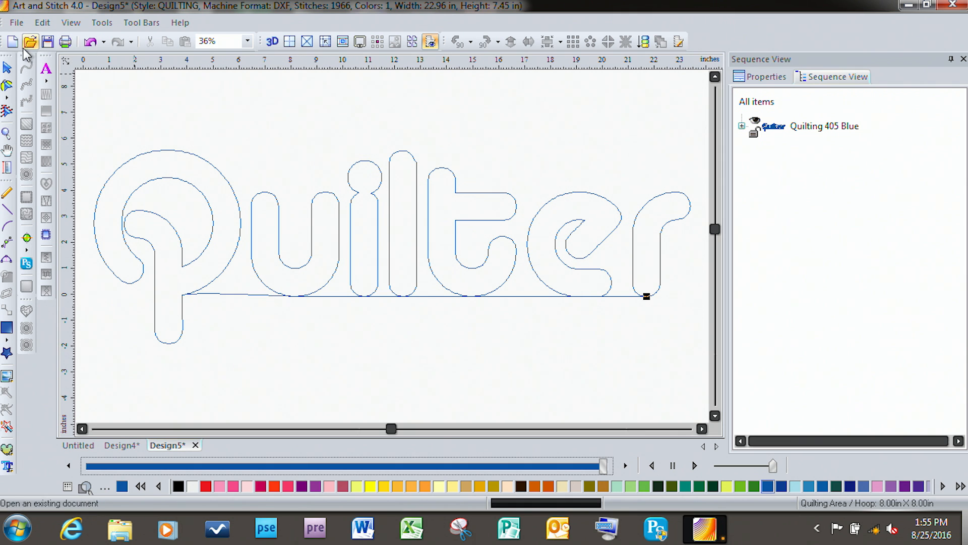
pyautogui.click(15, 23)
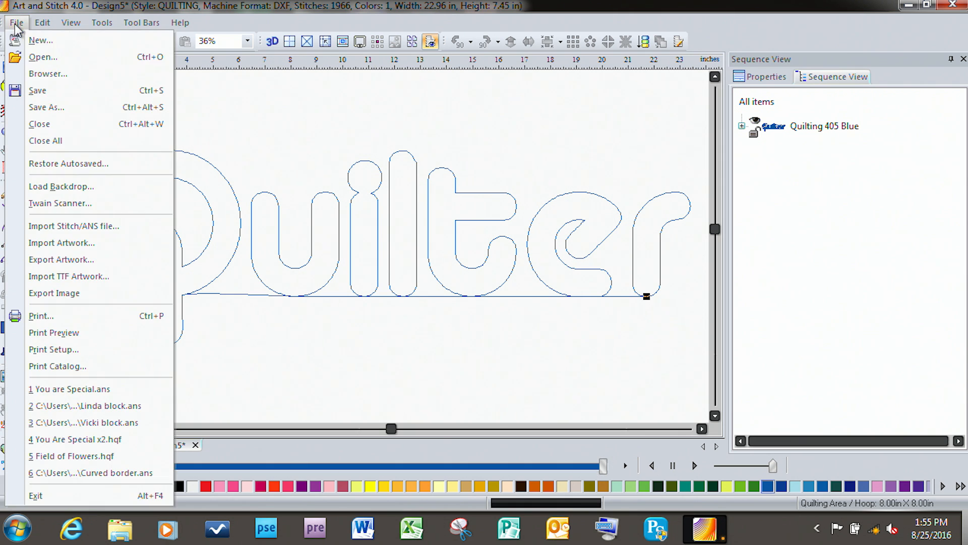
pyautogui.click(50, 107)
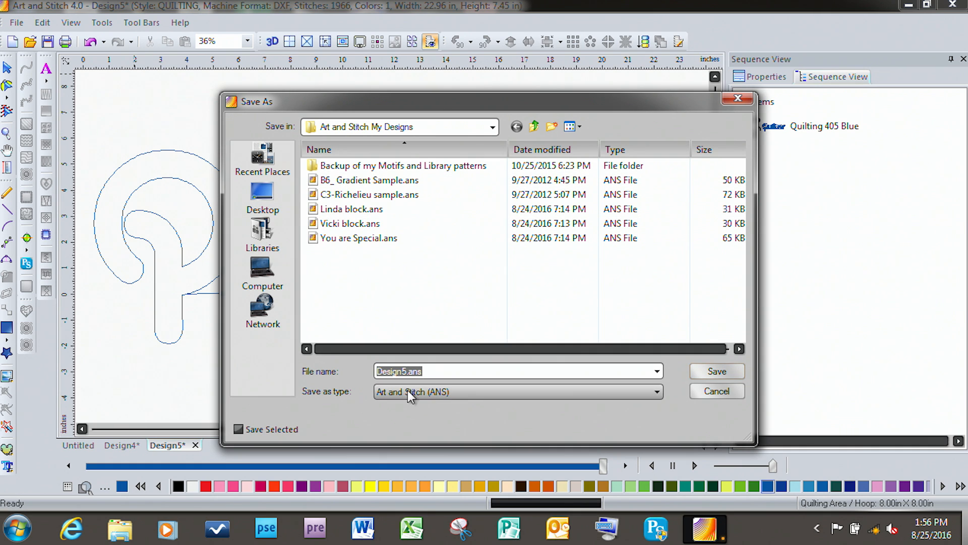
pyautogui.click(657, 391)
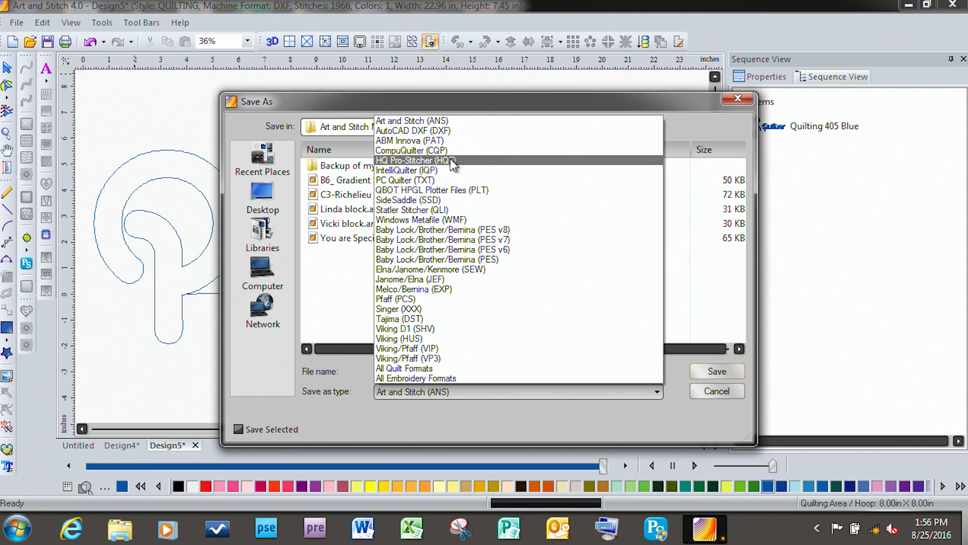
pyautogui.click(463, 161)
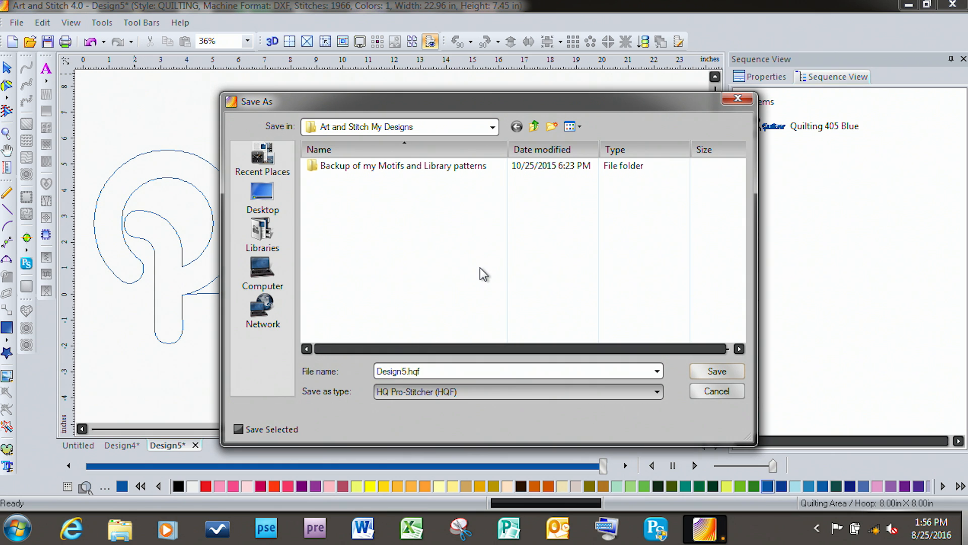
pyautogui.click(714, 396)
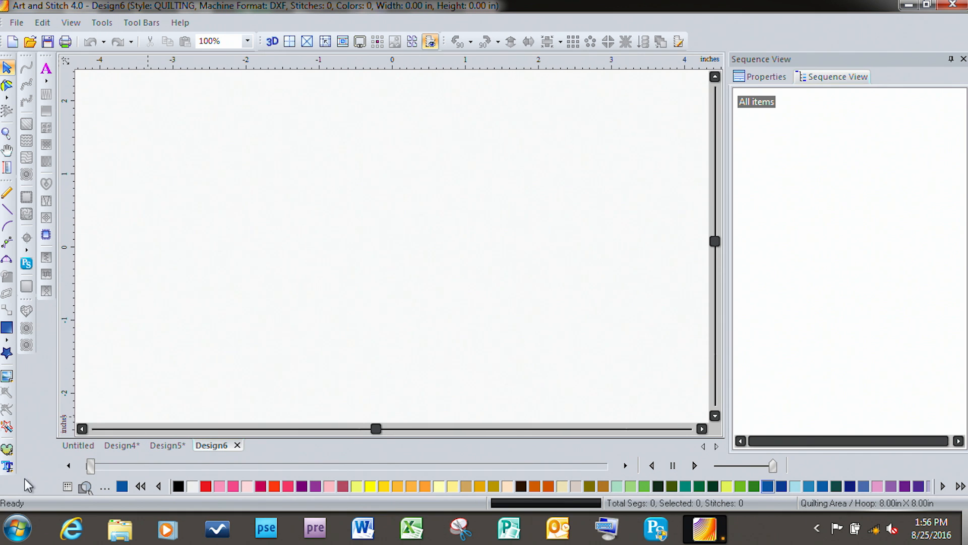
# Import the letter z as True Type artwork in the Arial Narrow font
pyautogui.click(7, 466)
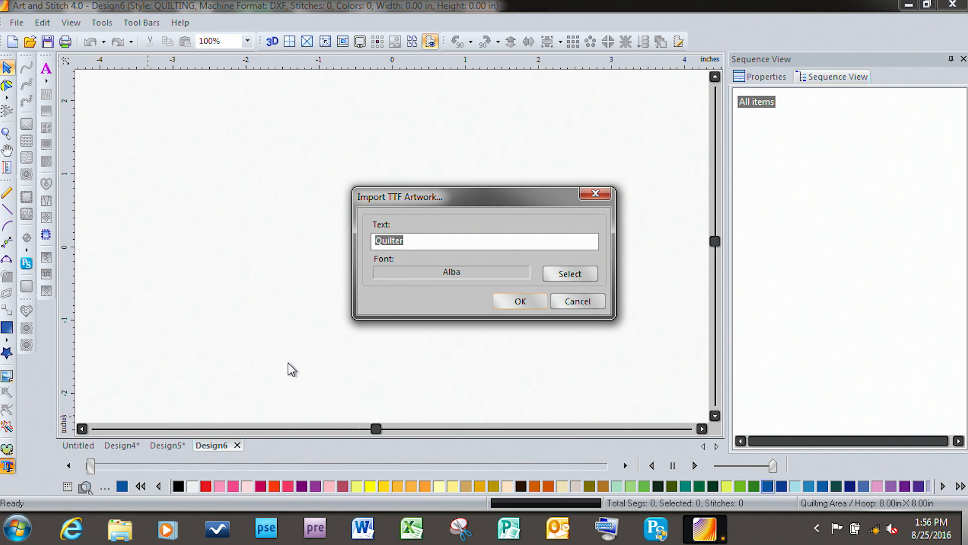
pyautogui.write('Z')
pyautogui.click(574, 275)
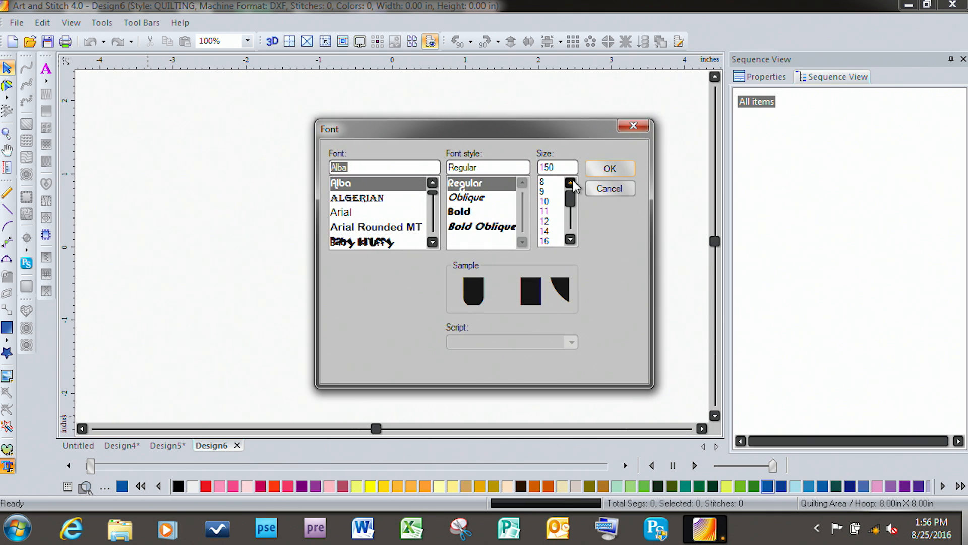
pyautogui.click(432, 242)
pyautogui.click(433, 242)
pyautogui.click(433, 242)
pyautogui.click(433, 242)
pyautogui.click(433, 242)
pyautogui.click(433, 242)
pyautogui.click(433, 242)
pyautogui.click(432, 242)
pyautogui.click(433, 242)
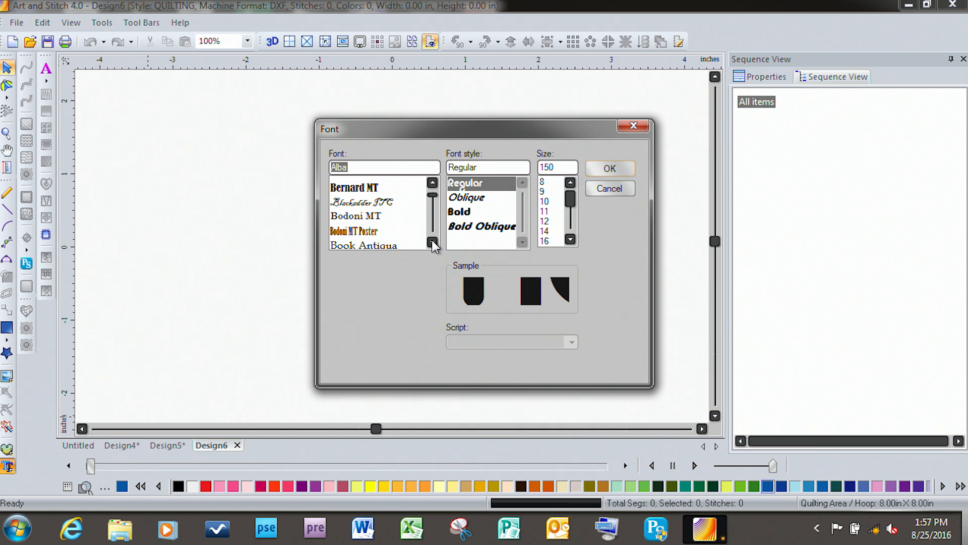
pyautogui.click(433, 242)
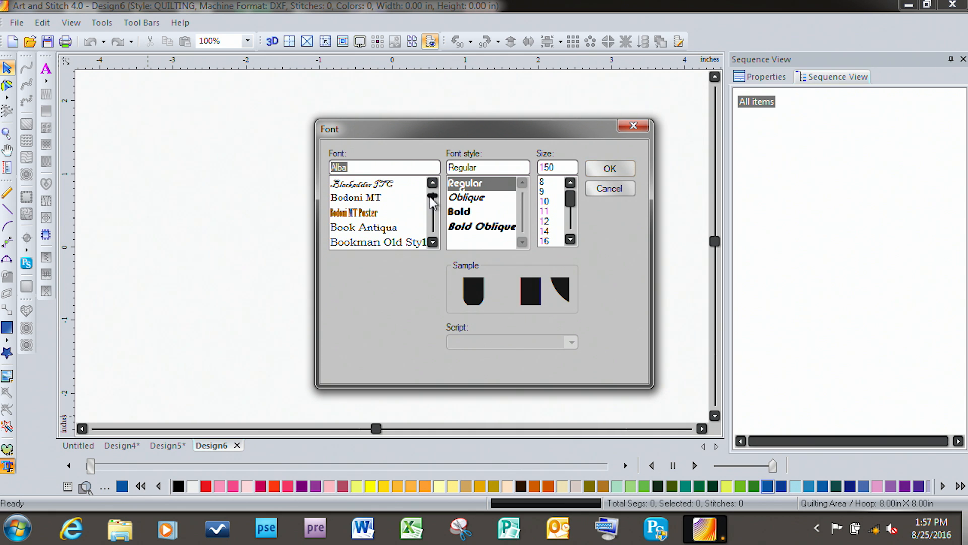
pyautogui.moveTo(433, 199); pyautogui.dragTo(434, 191)
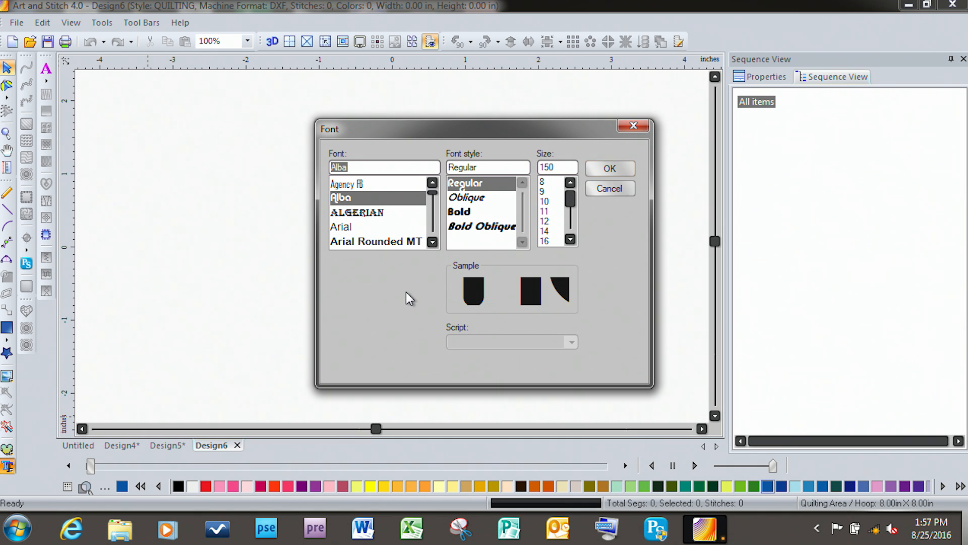
pyautogui.click(346, 230)
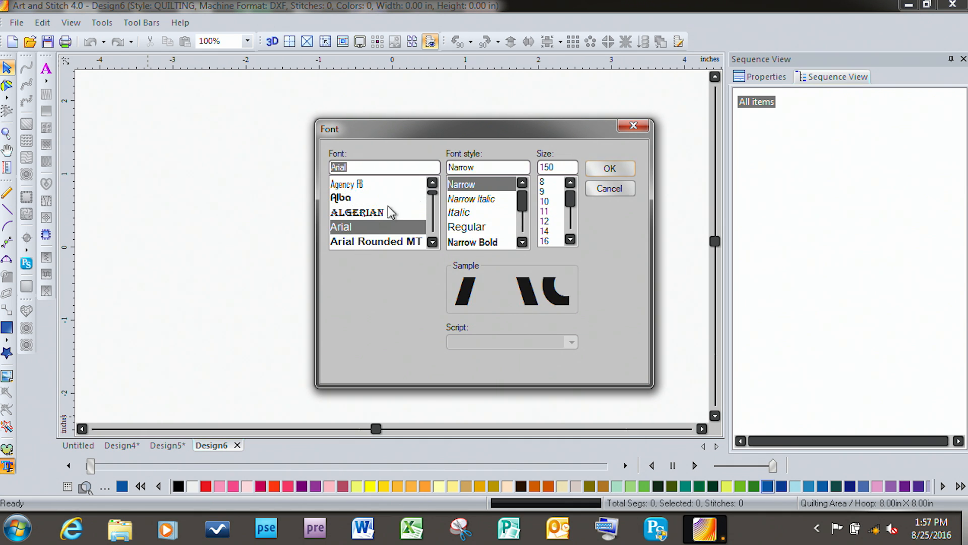
pyautogui.click(606, 170)
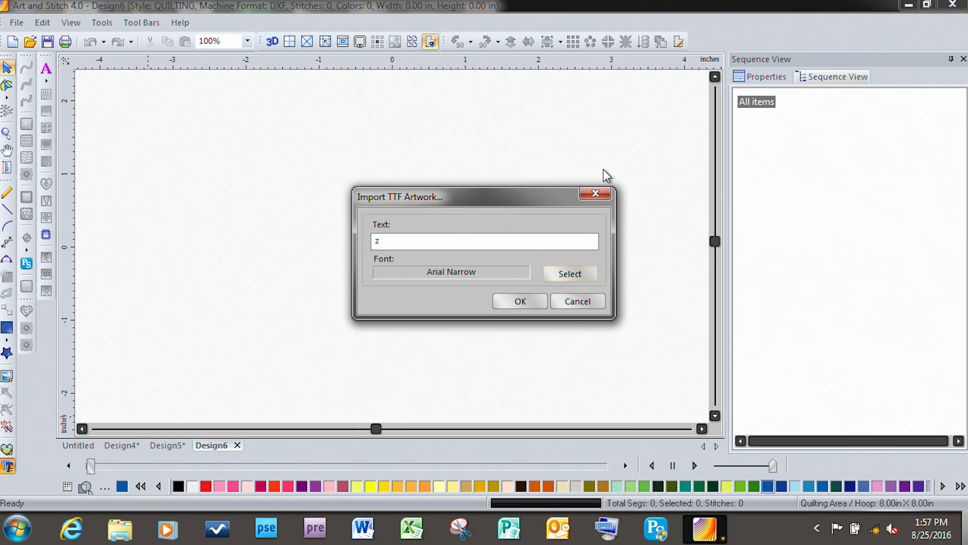
pyautogui.click(518, 302)
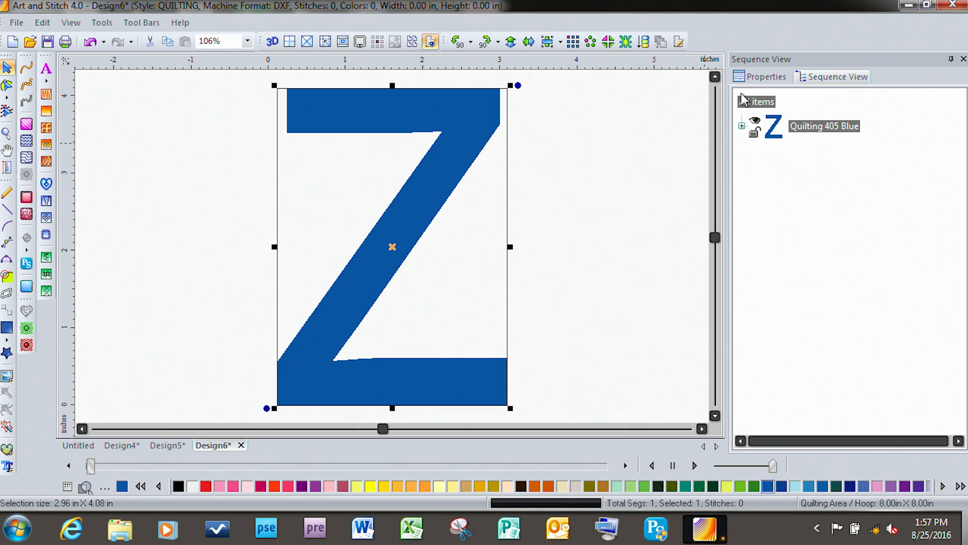
# Turn off the fill of the z artwork so that only its outline is kept
pyautogui.click(765, 78)
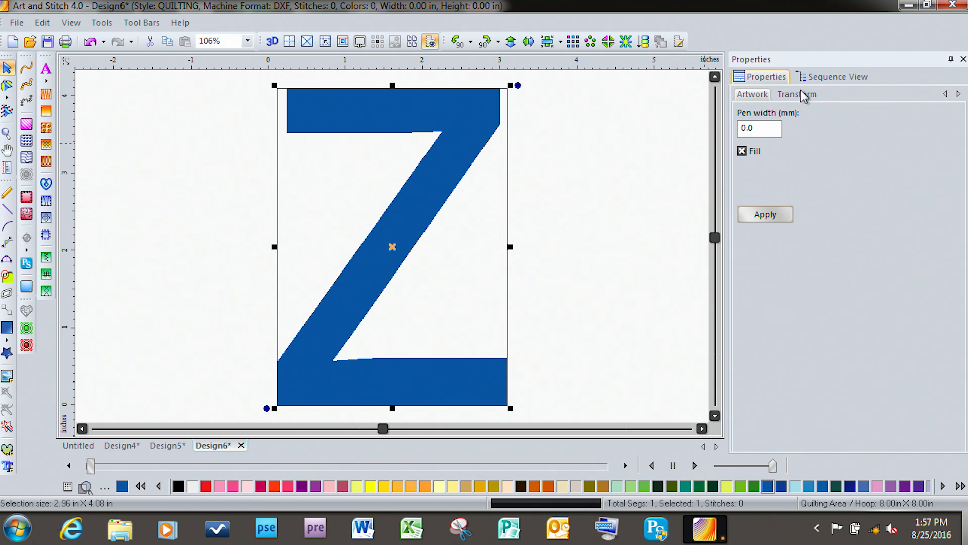
pyautogui.click(742, 151)
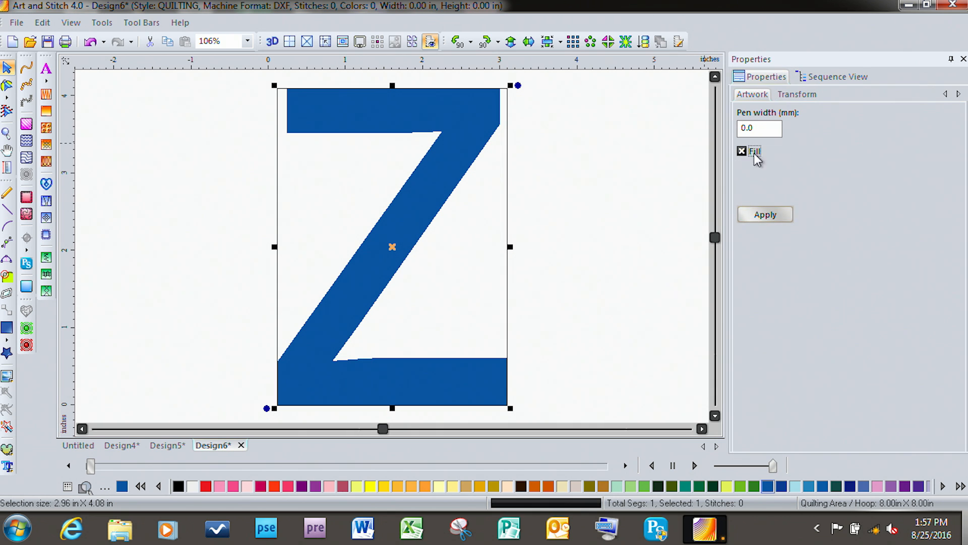
pyautogui.click(762, 213)
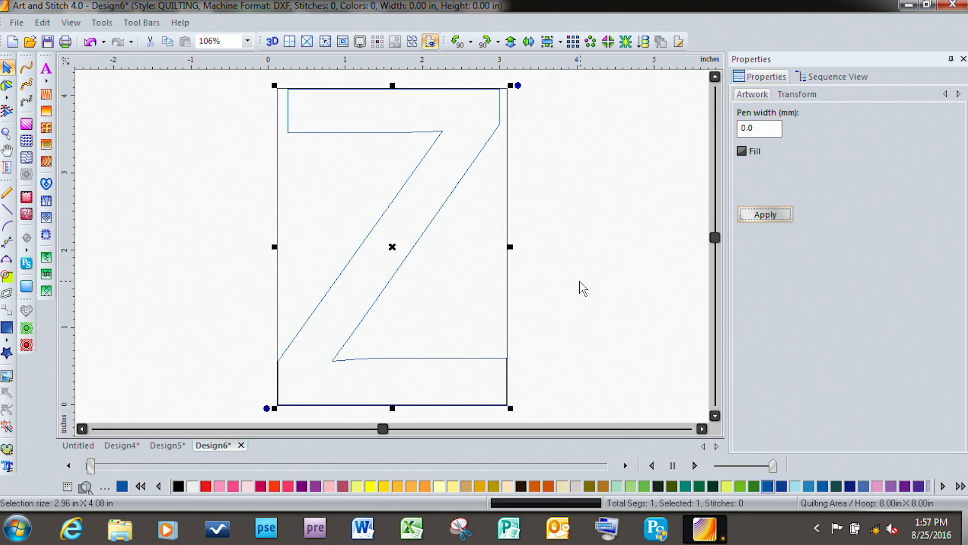
# Power Copy the z outline seven times around the original at varied sizes and angles, each copy touching or overlapping a neighbour
pyautogui.rightClick(362, 177)
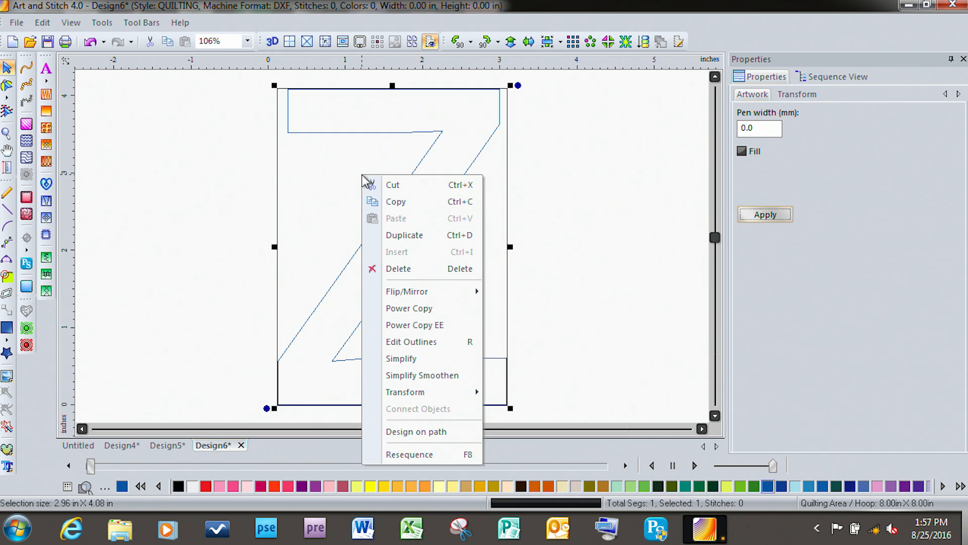
pyautogui.click(393, 309)
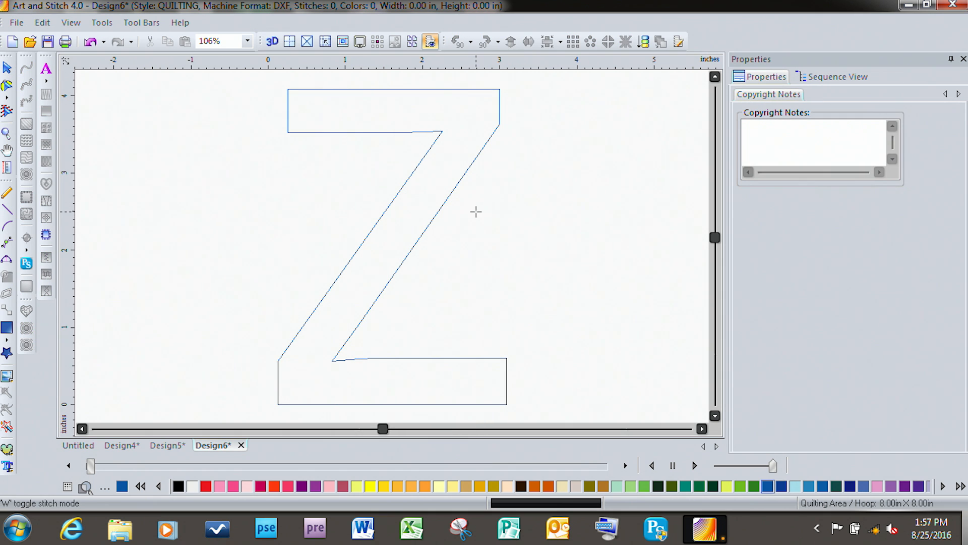
pyautogui.moveTo(476, 207); pyautogui.dragTo(582, 300)
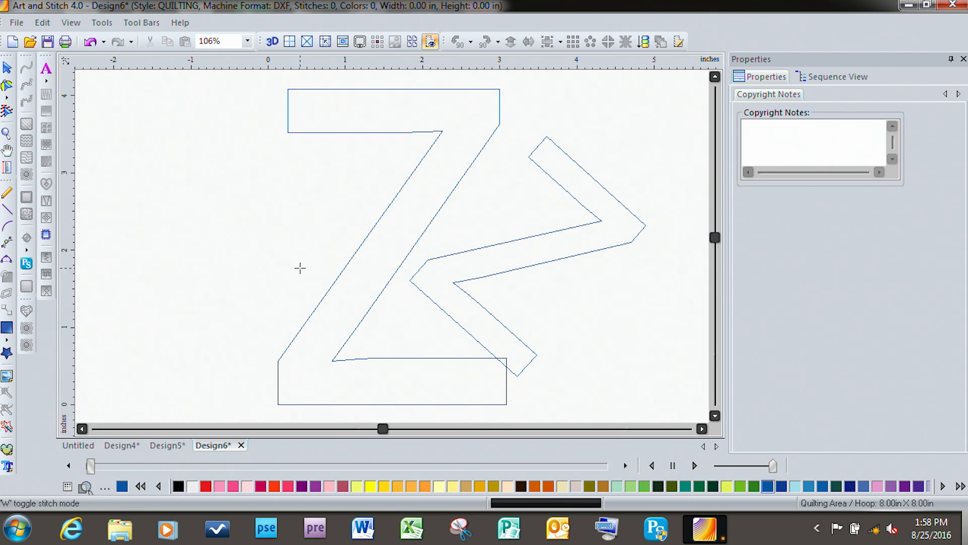
pyautogui.moveTo(307, 276); pyautogui.dragTo(185, 254)
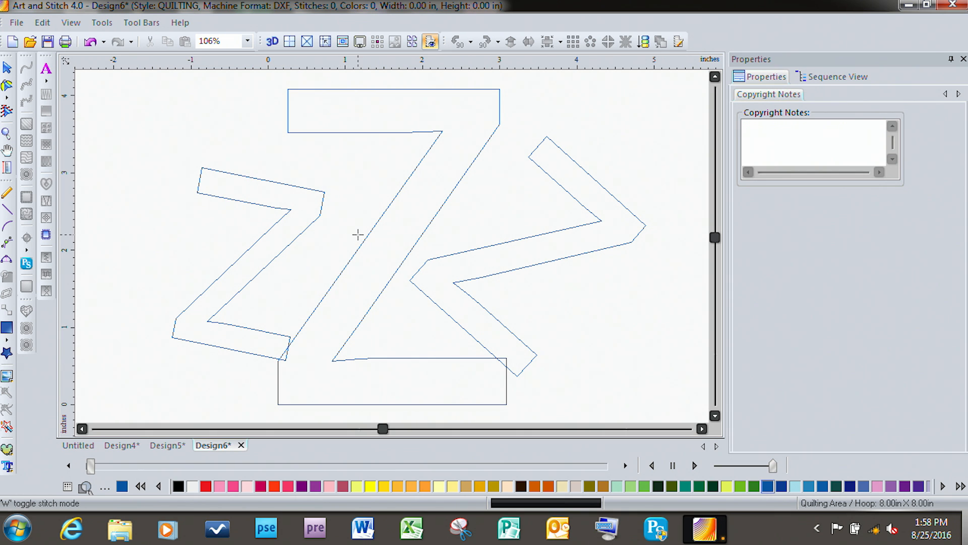
pyautogui.scroll(1, 364, 245)
pyautogui.scroll(-1, 362, 244)
pyautogui.scroll(-1, 359, 246)
pyautogui.moveTo(393, 150); pyautogui.dragTo(422, 117)
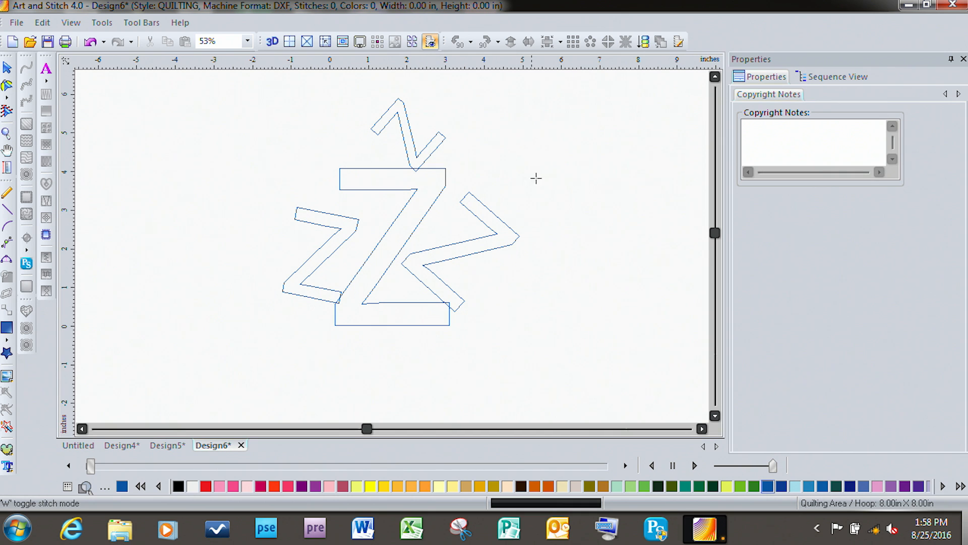
pyautogui.moveTo(505, 189); pyautogui.dragTo(593, 169)
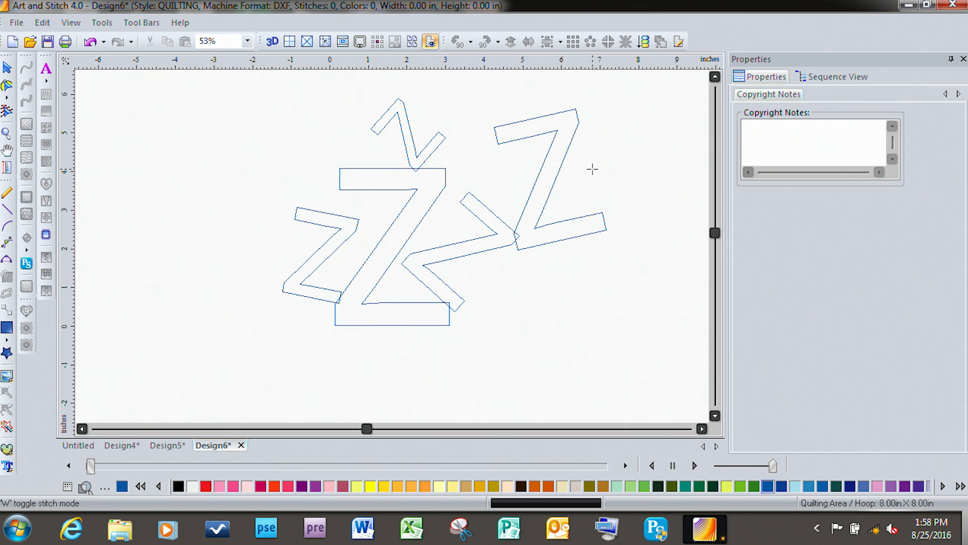
pyautogui.moveTo(315, 175); pyautogui.dragTo(311, 117)
pyautogui.moveTo(402, 370); pyautogui.dragTo(451, 383)
pyautogui.moveTo(179, 333); pyautogui.dragTo(257, 251)
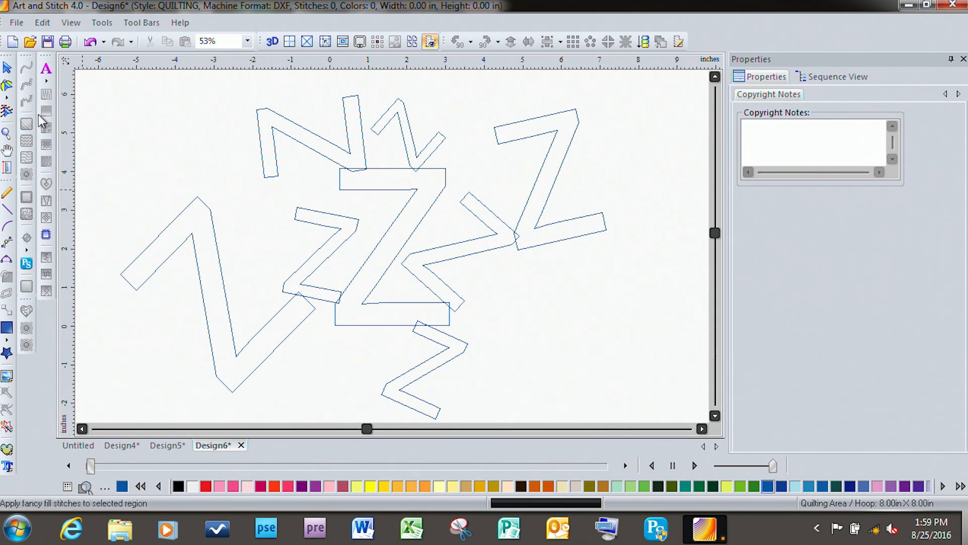
# Shift the largest z copy slightly towards the original so it overlaps the neighbouring small z, and deselect it
pyautogui.click(6, 70)
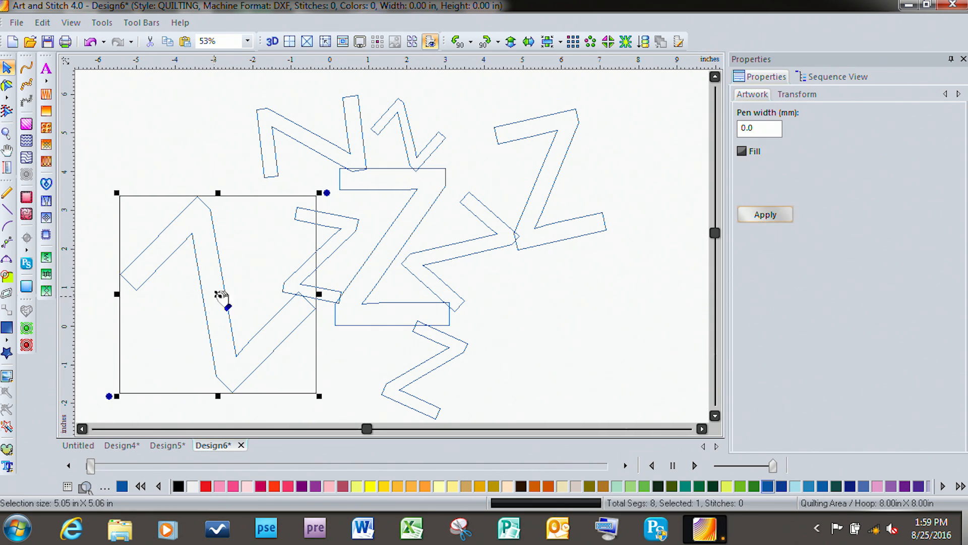
pyautogui.moveTo(223, 298)
pyautogui.mouseDown()
pyautogui.moveTo(498, 339)
pyautogui.moveTo(531, 301)
pyautogui.moveTo(269, 330)
pyautogui.moveTo(227, 295)
pyautogui.mouseUp()
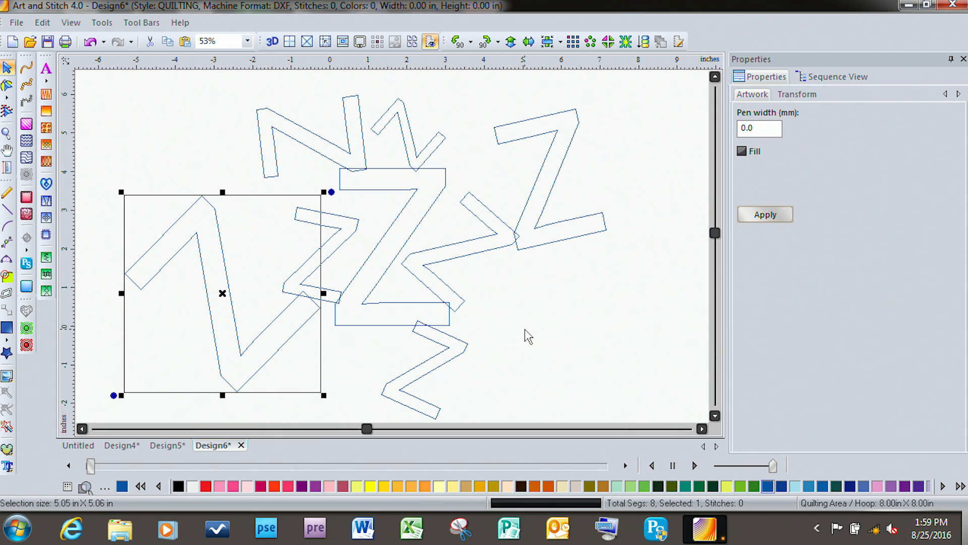
pyautogui.click(564, 325)
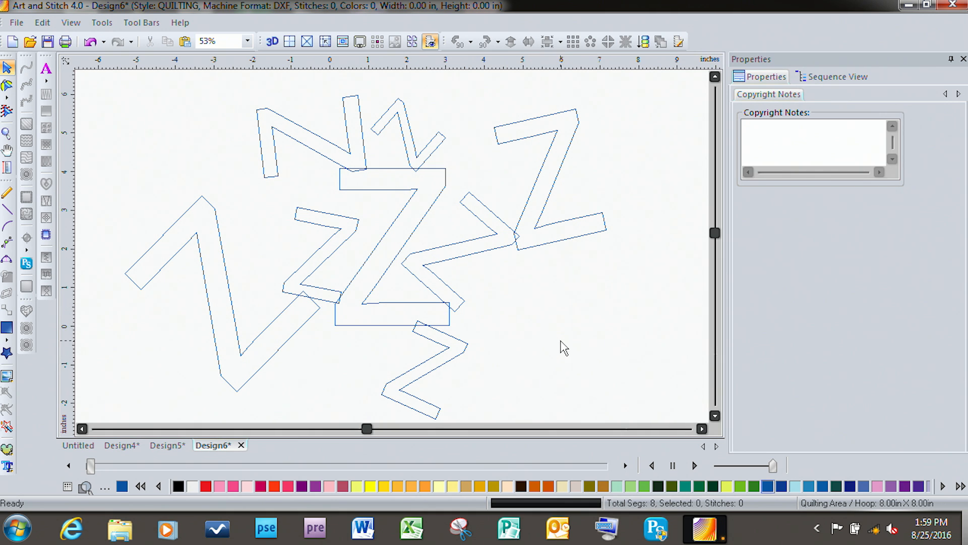
# Unite all the overlapping z outlines into one artwork shape
pyautogui.hotkey('ctrl', 'a')
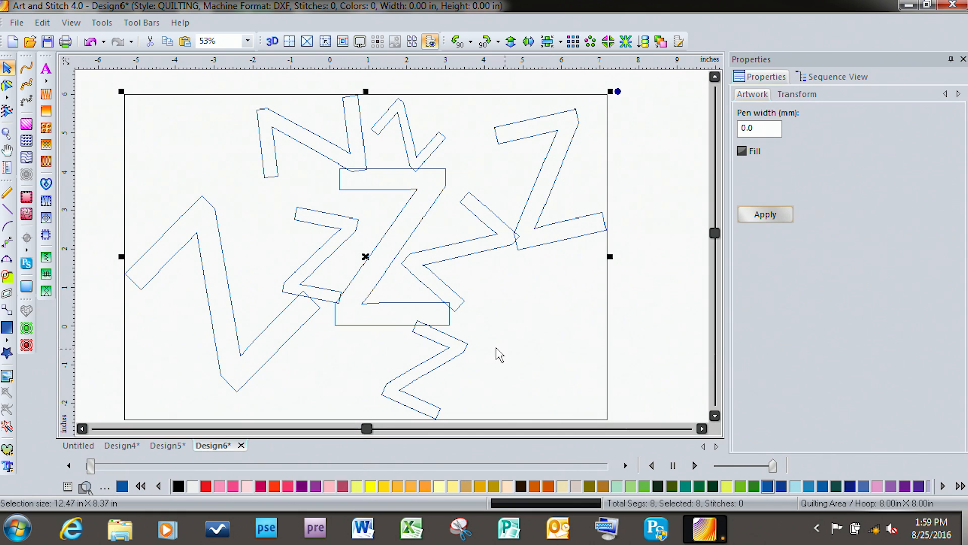
pyautogui.rightClick(469, 224)
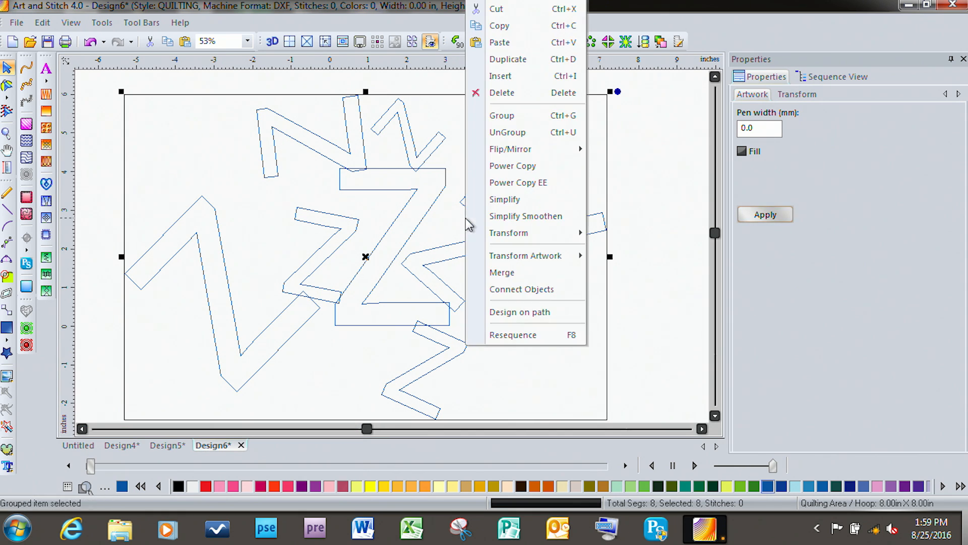
pyautogui.moveTo(508, 261)
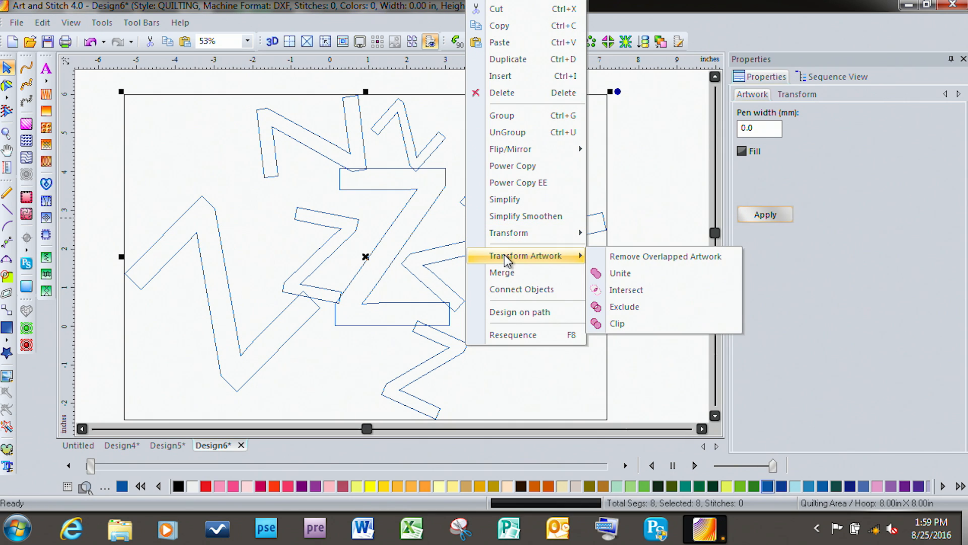
pyautogui.click(622, 273)
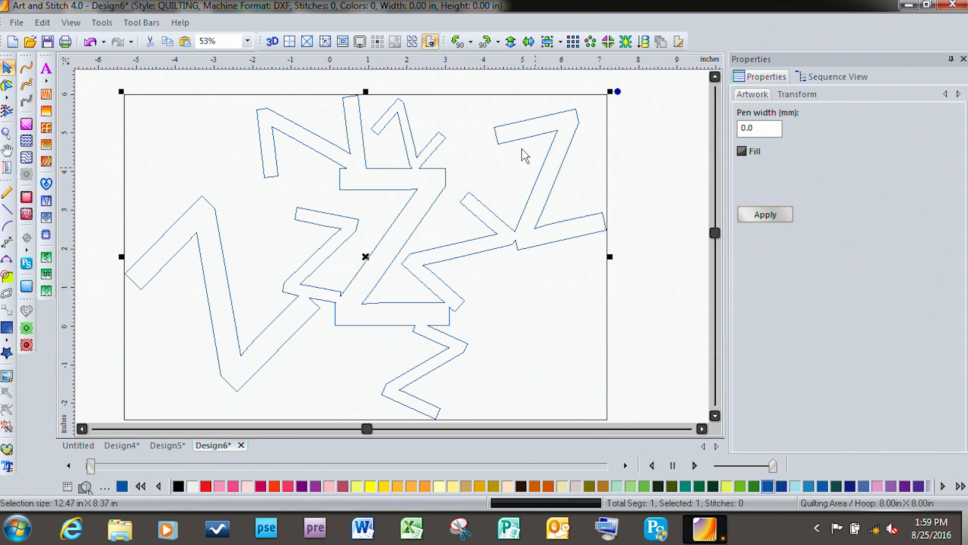
# Apply Run stitching to the united z outline, preview its stitching path and expand its colour group in the sequence list
pyautogui.click(27, 67)
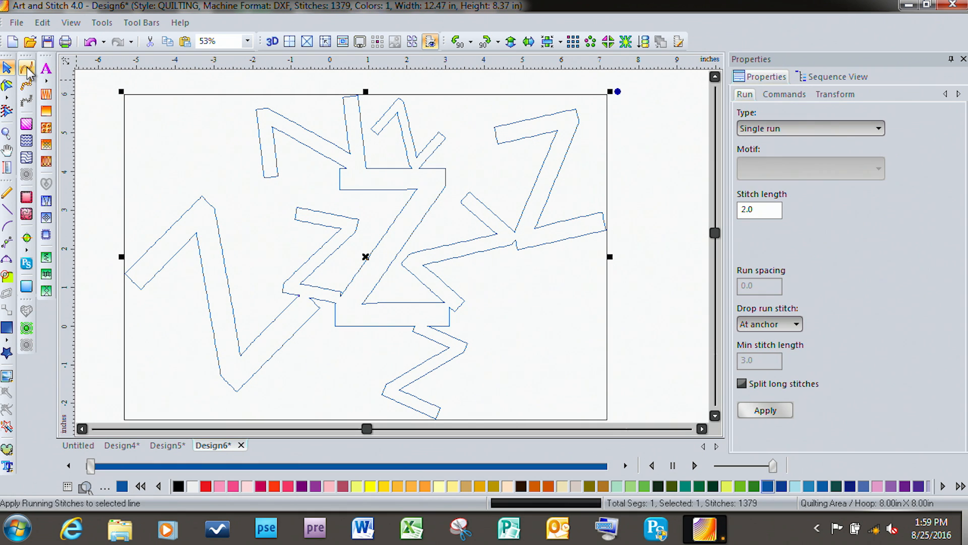
pyautogui.moveTo(91, 465); pyautogui.dragTo(662, 397)
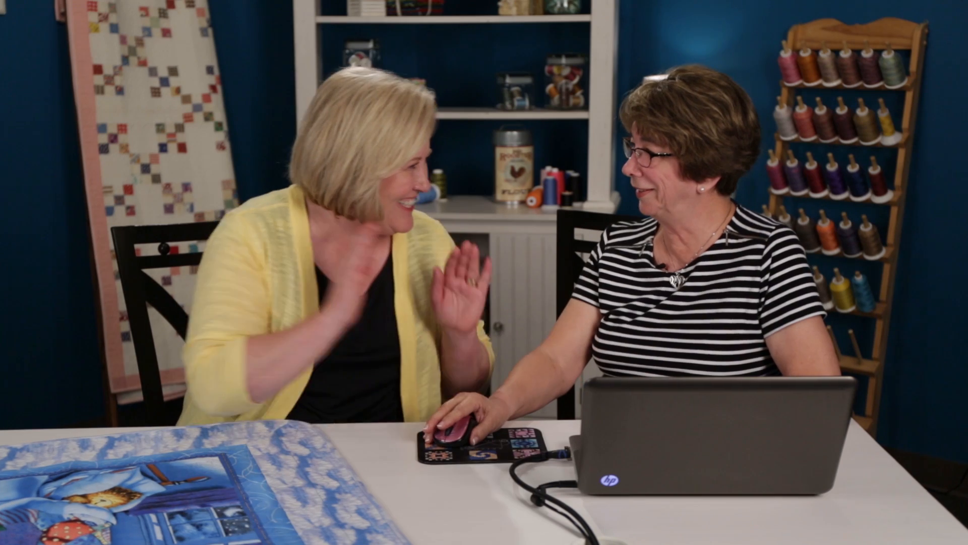
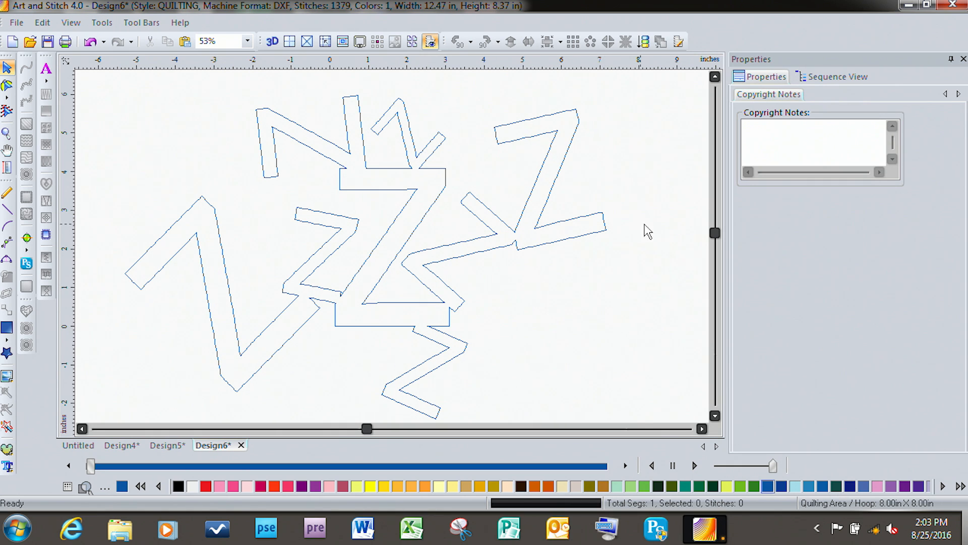
pyautogui.click(832, 76)
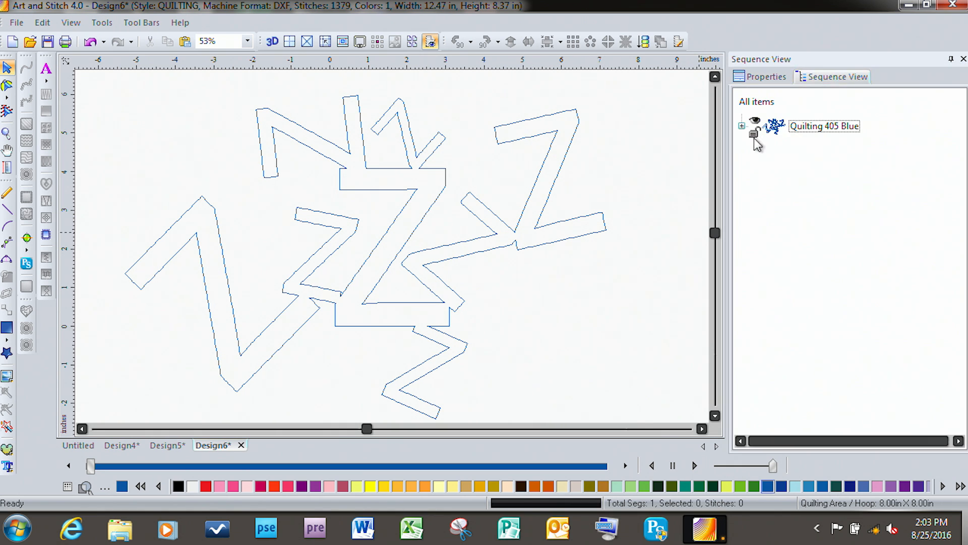
pyautogui.click(742, 125)
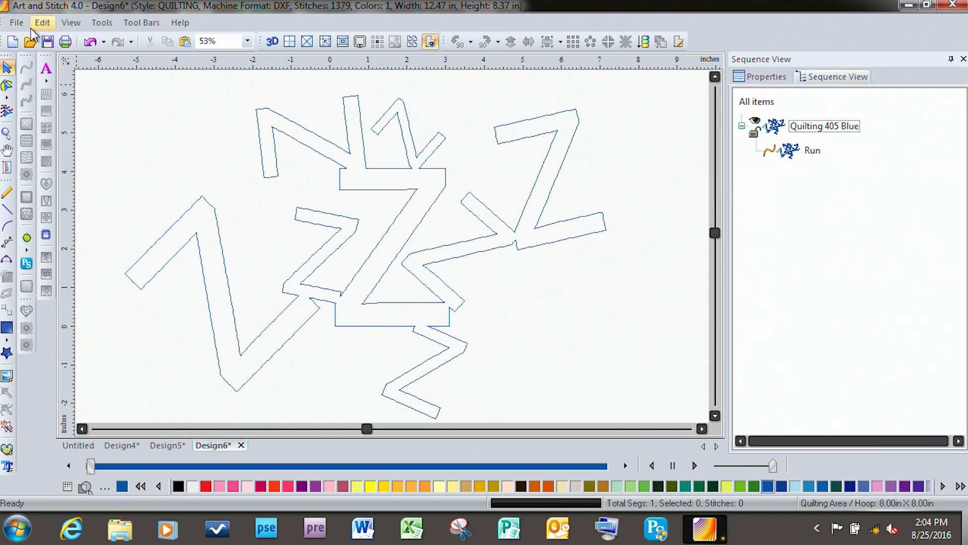
# Try to save the united z design as ZZZ in HQ Pro-Stitcher (HQF) format, browsing to Computer as the location
pyautogui.click(16, 22)
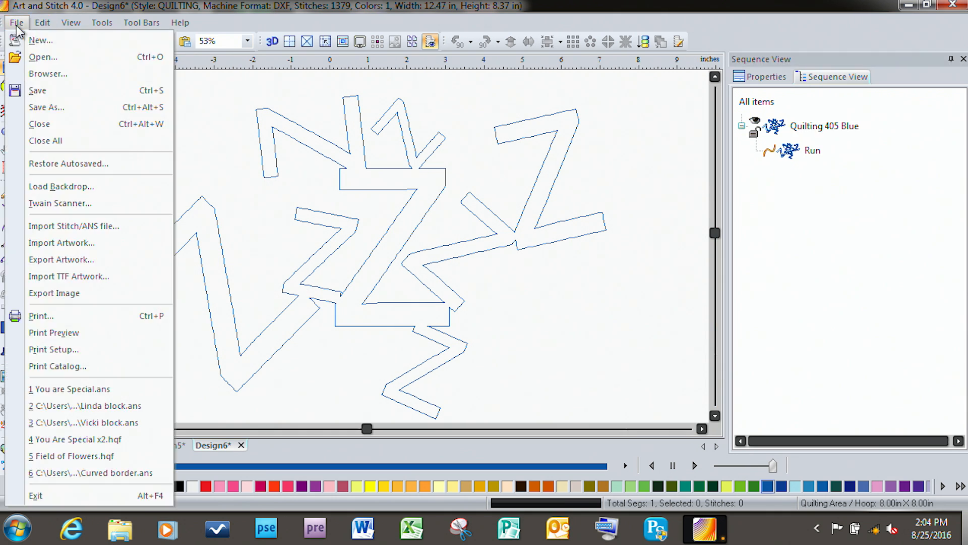
pyautogui.click(47, 107)
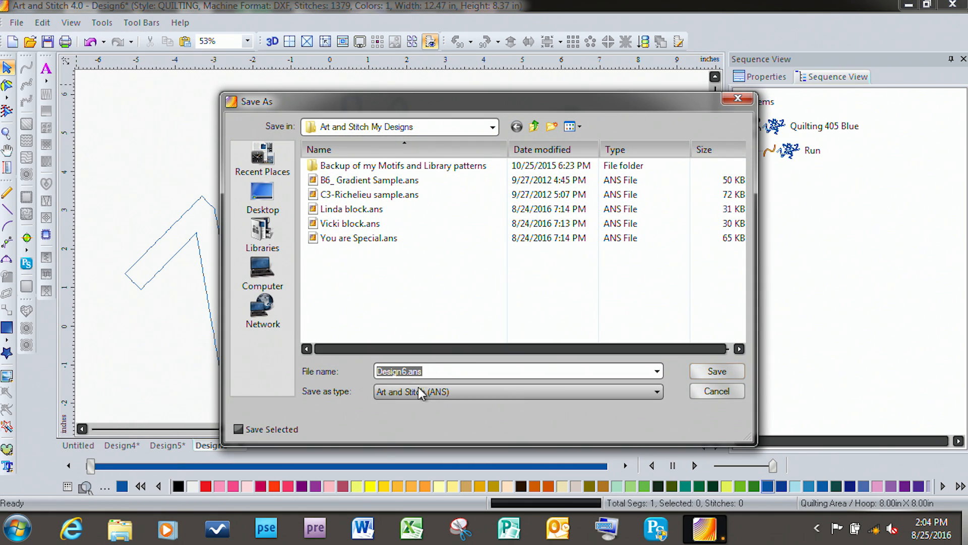
pyautogui.click(493, 276)
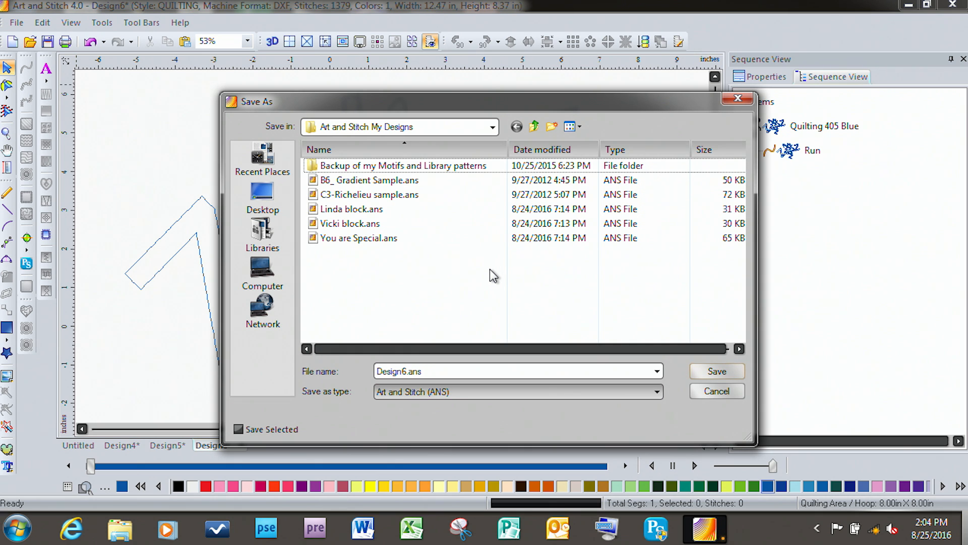
pyautogui.click(424, 372)
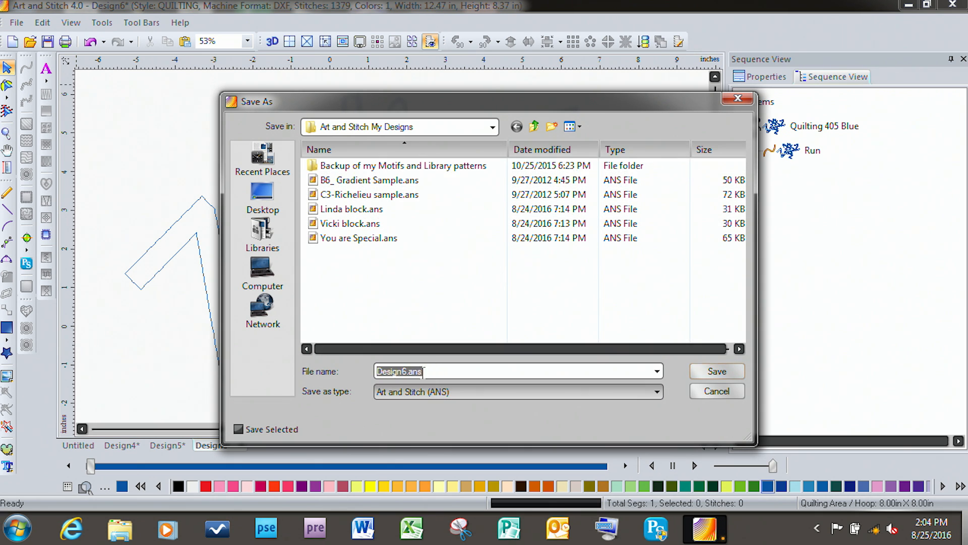
pyautogui.write('ZZZ')
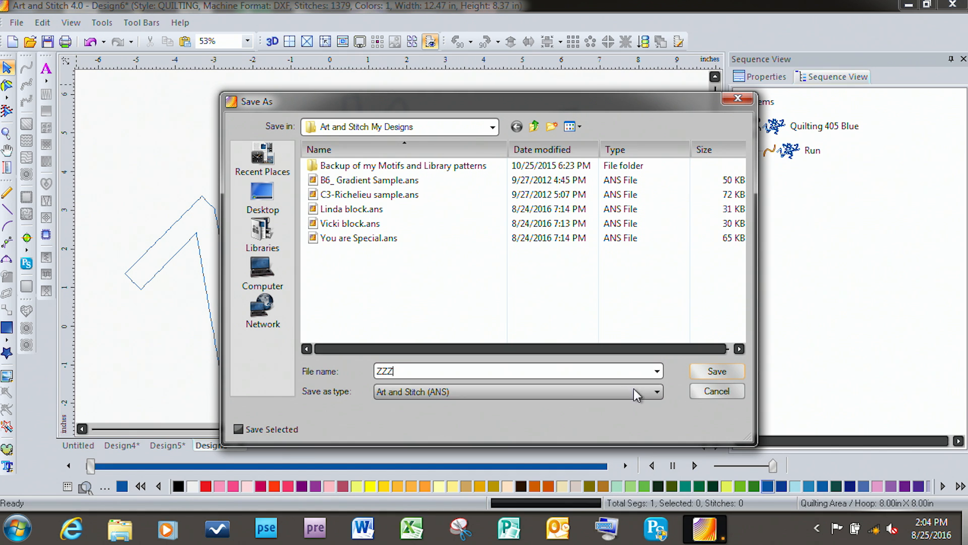
pyautogui.click(657, 392)
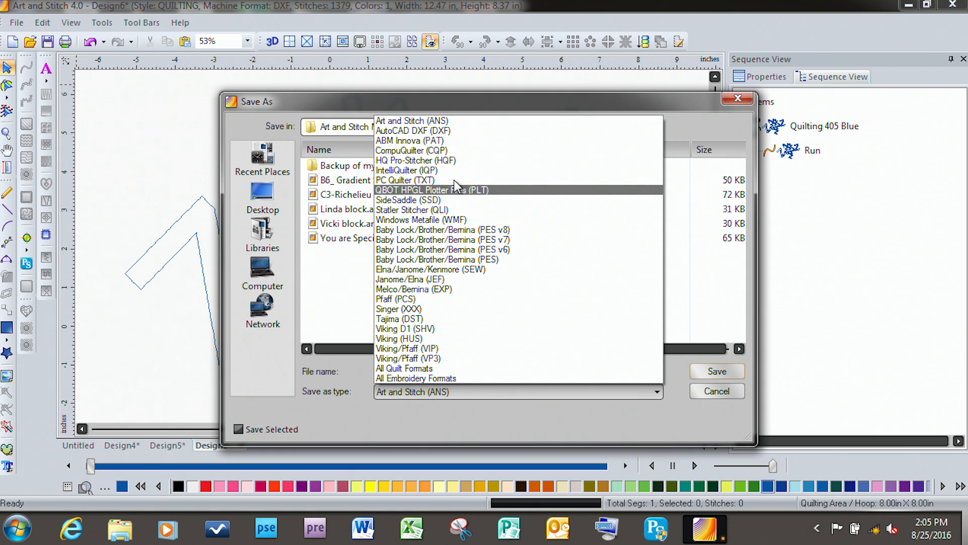
pyautogui.click(454, 161)
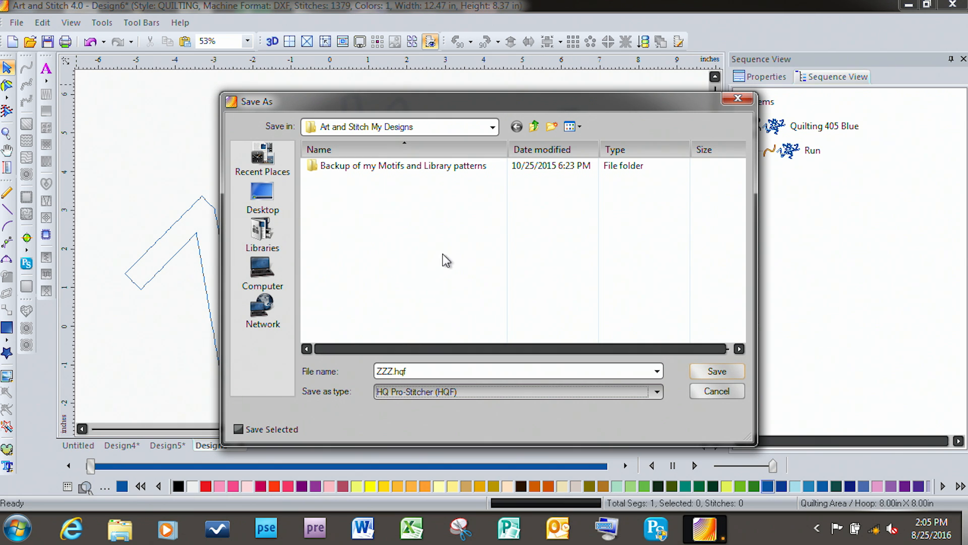
pyautogui.click(259, 279)
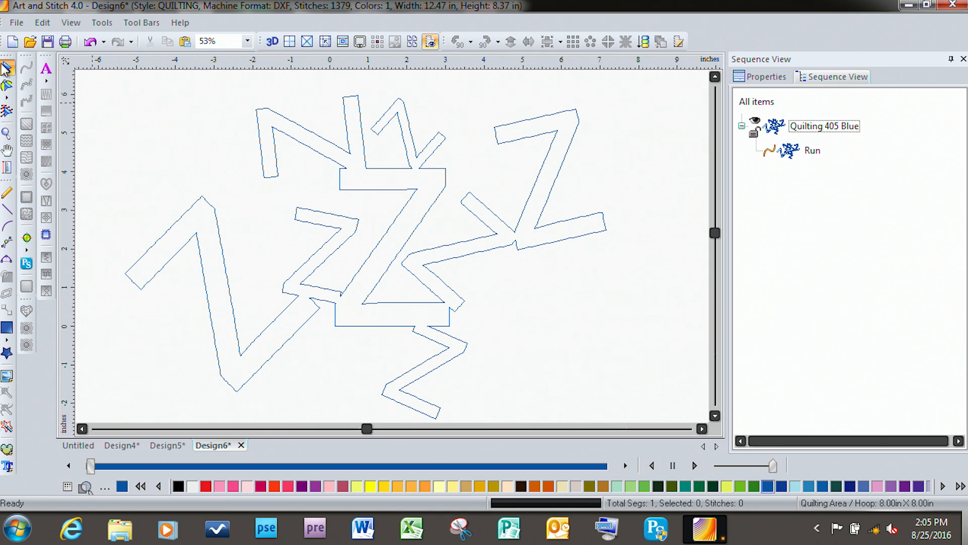
# Review the Run and Transform properties of the united z shape and deselect it
pyautogui.click(260, 139)
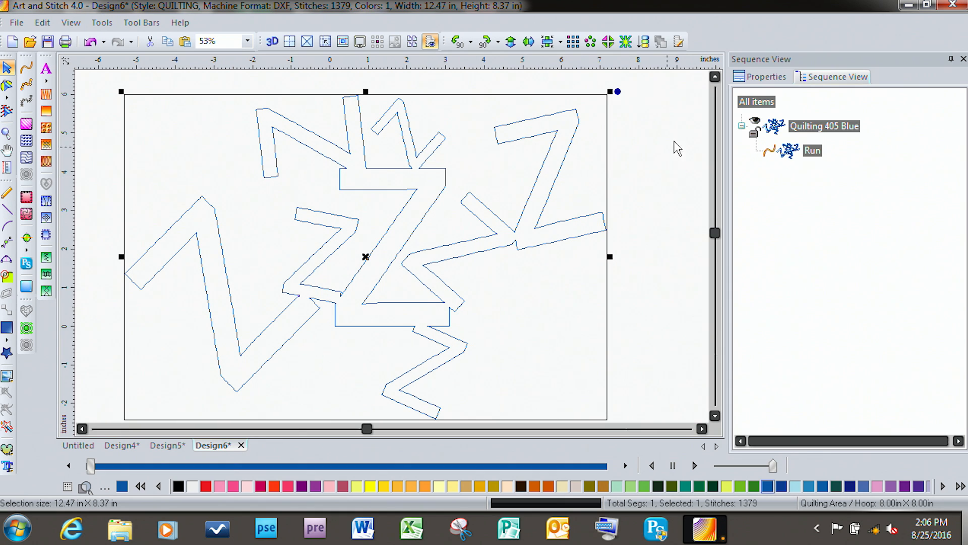
pyautogui.click(762, 78)
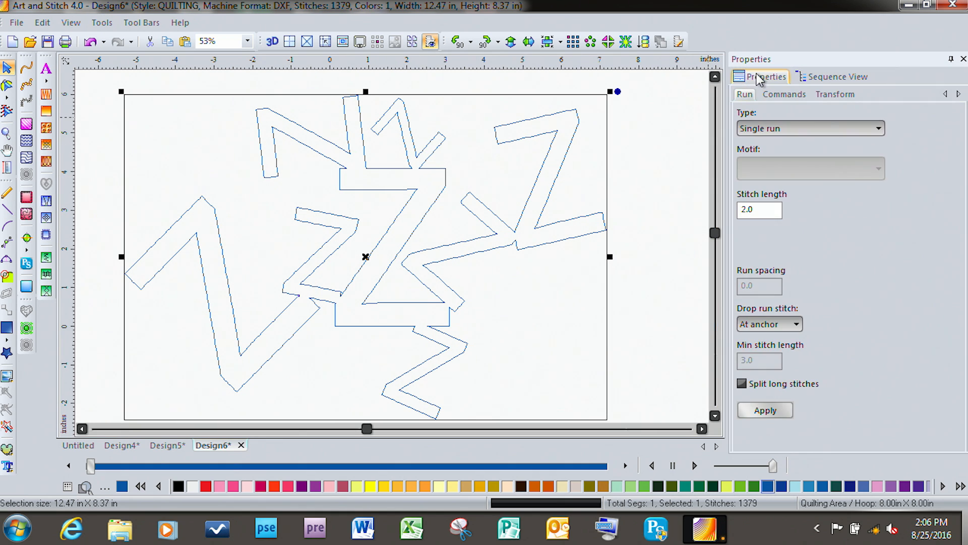
pyautogui.click(835, 97)
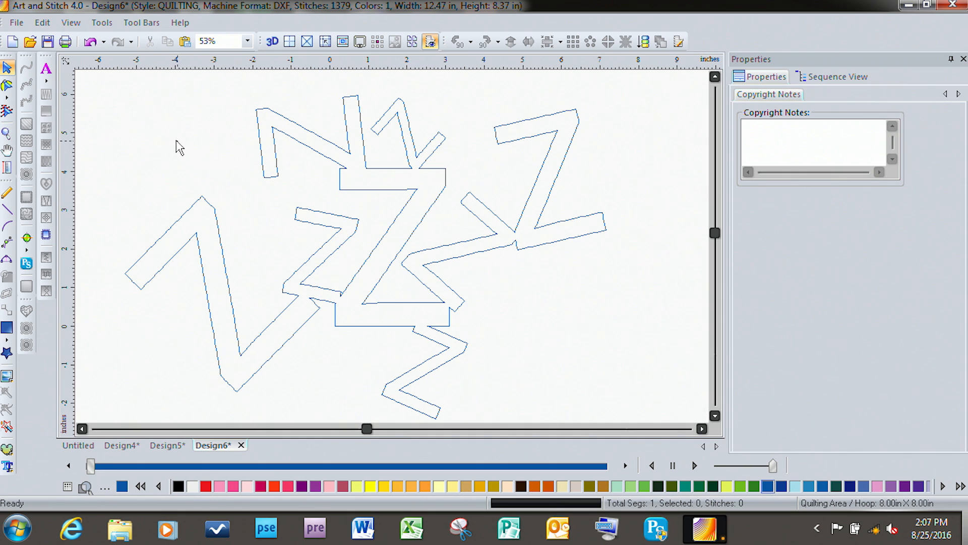
# Create a new blank design, look over the z and Quilter designs, and return to the blank one
pyautogui.click(12, 43)
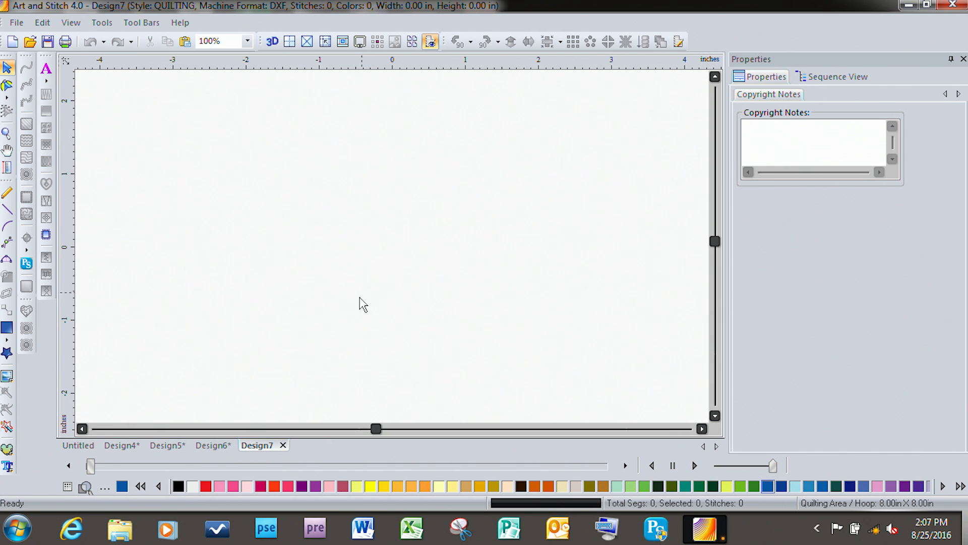
pyautogui.click(210, 445)
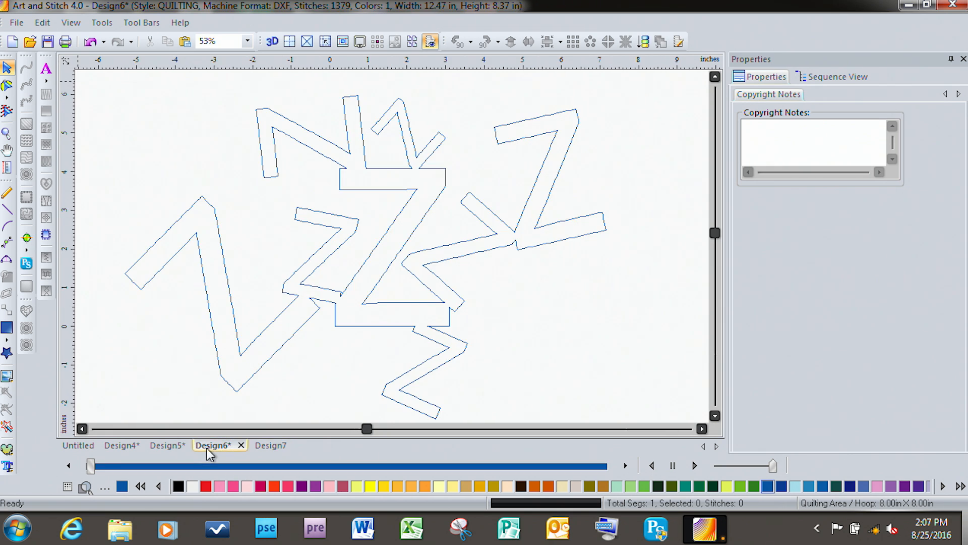
pyautogui.click(172, 449)
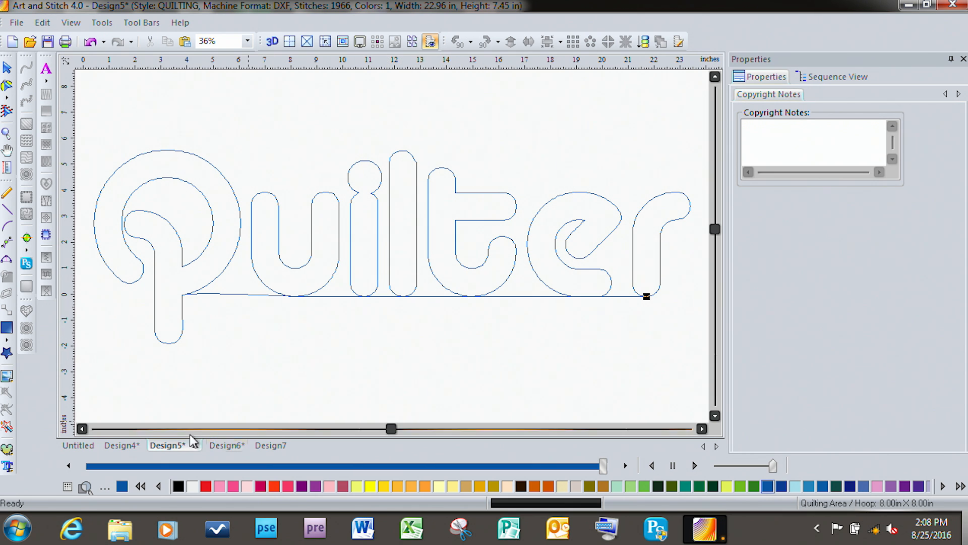
pyautogui.click(272, 445)
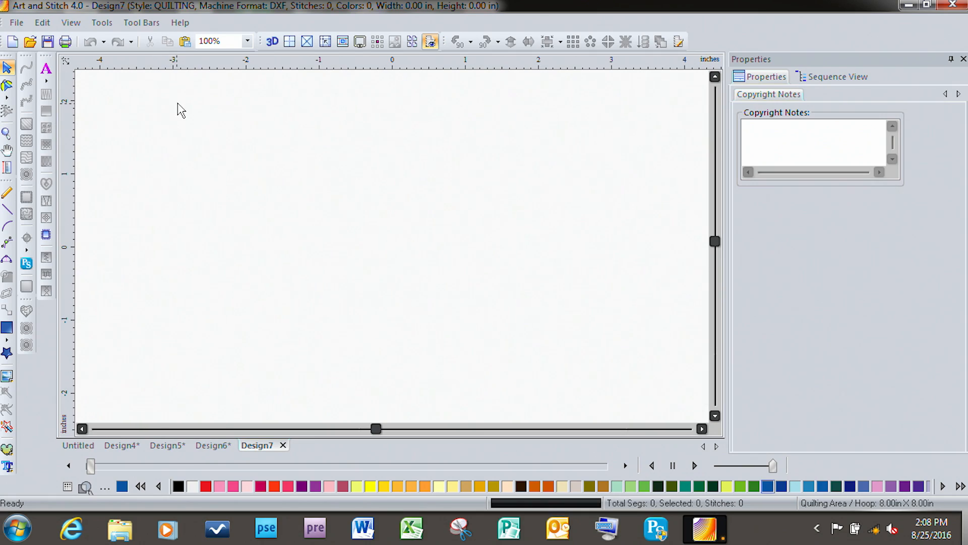
pyautogui.click(177, 25)
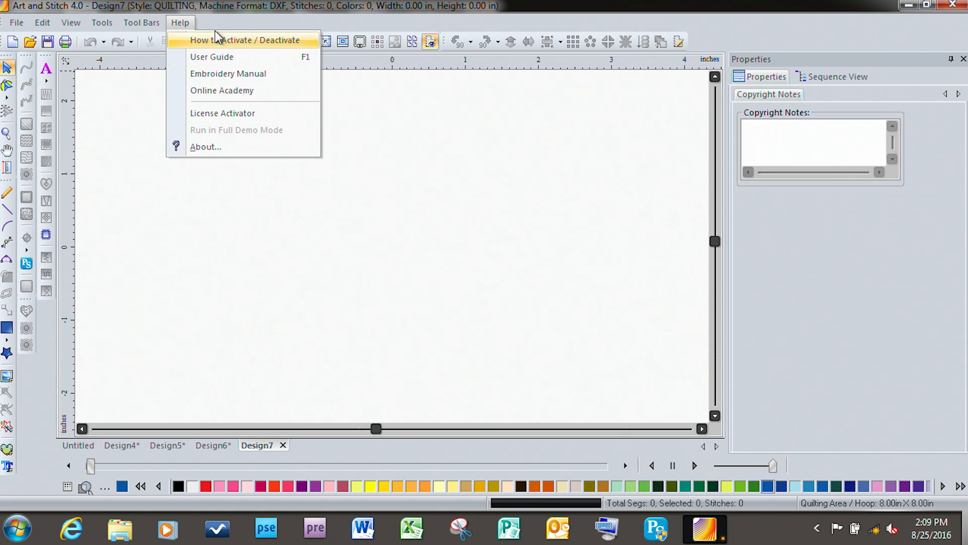
pyautogui.click(179, 22)
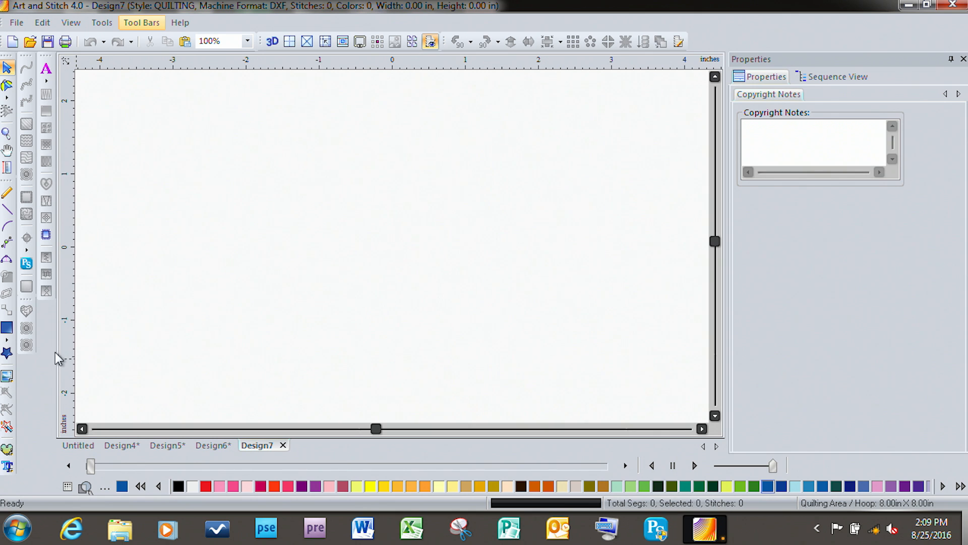
# Insert the Baby Kruffy alphabet from the library's Quilt Alphabet and Text folder into the blank design
pyautogui.click(6, 354)
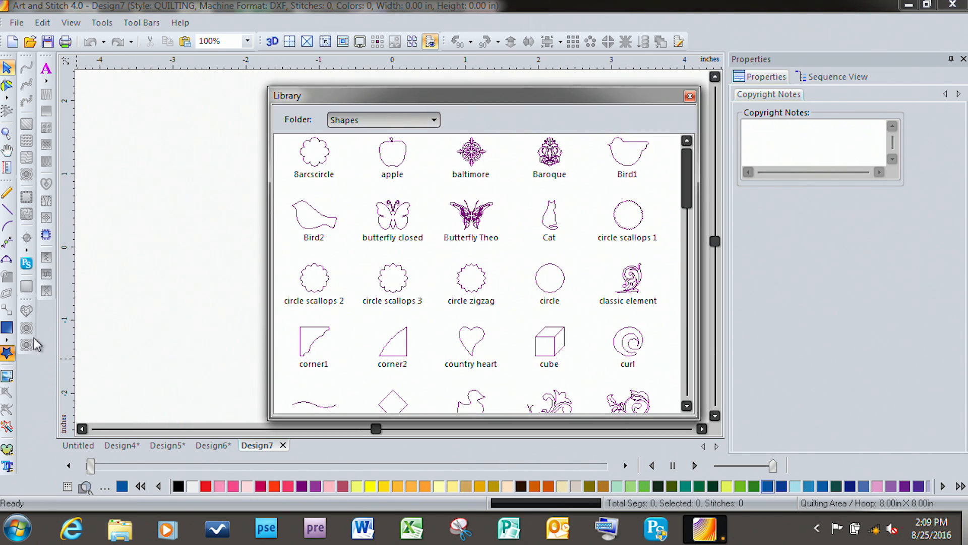
pyautogui.click(434, 121)
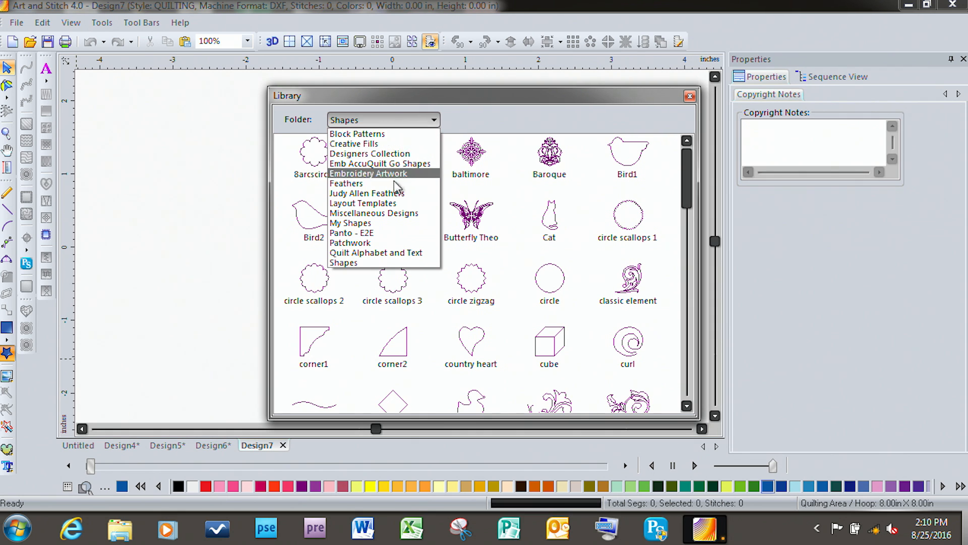
pyautogui.click(389, 257)
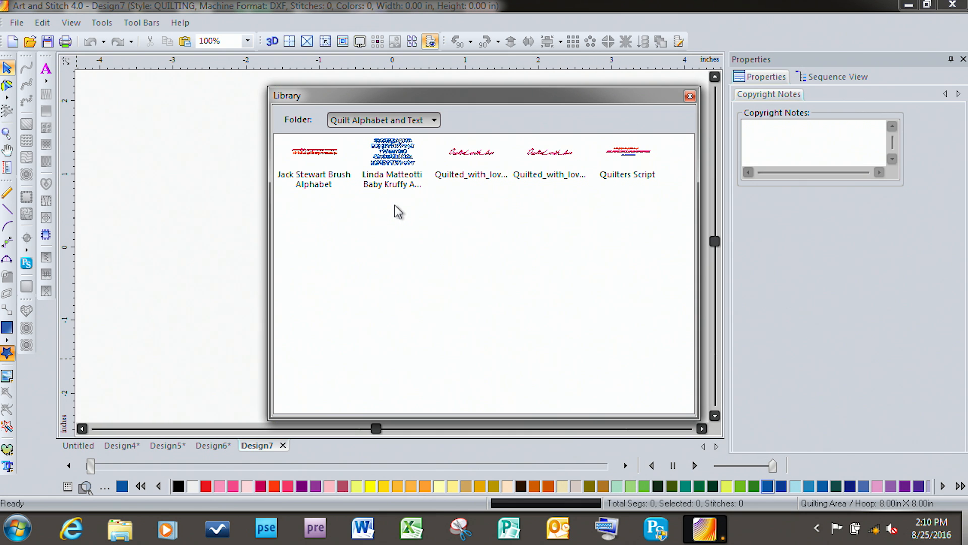
pyautogui.doubleClick(393, 157)
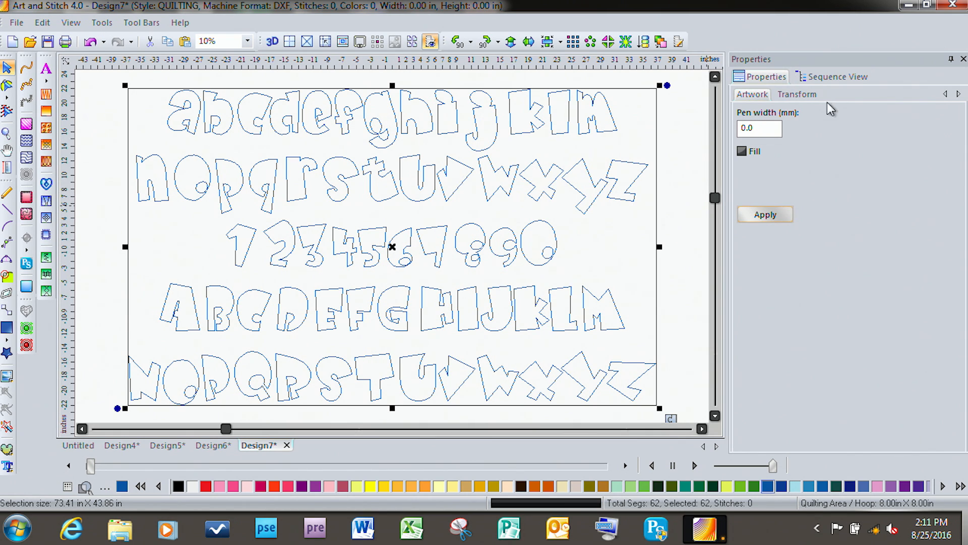
# Expand the alphabet's colour group in the sequence list to examine its individual letter artworks, leaving nothing selected
pyautogui.click(835, 78)
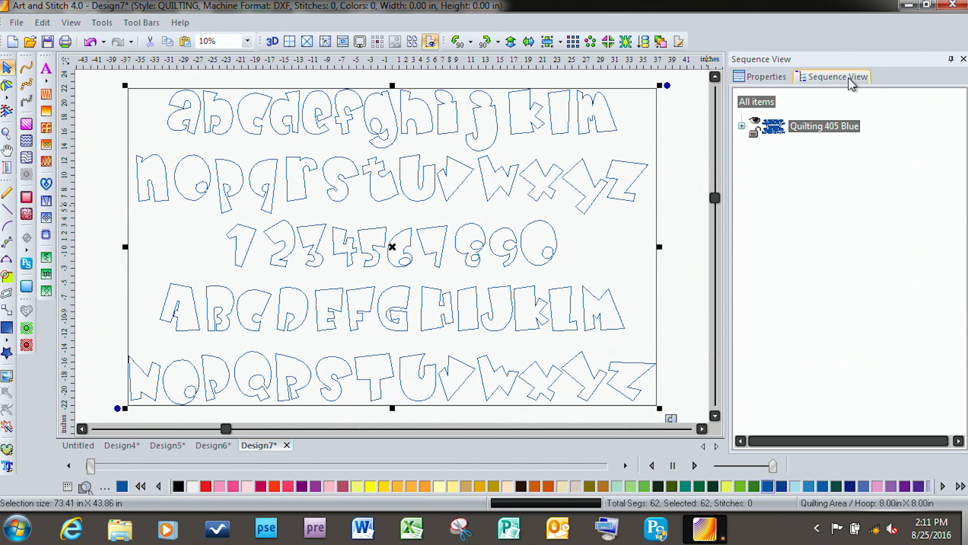
pyautogui.click(742, 126)
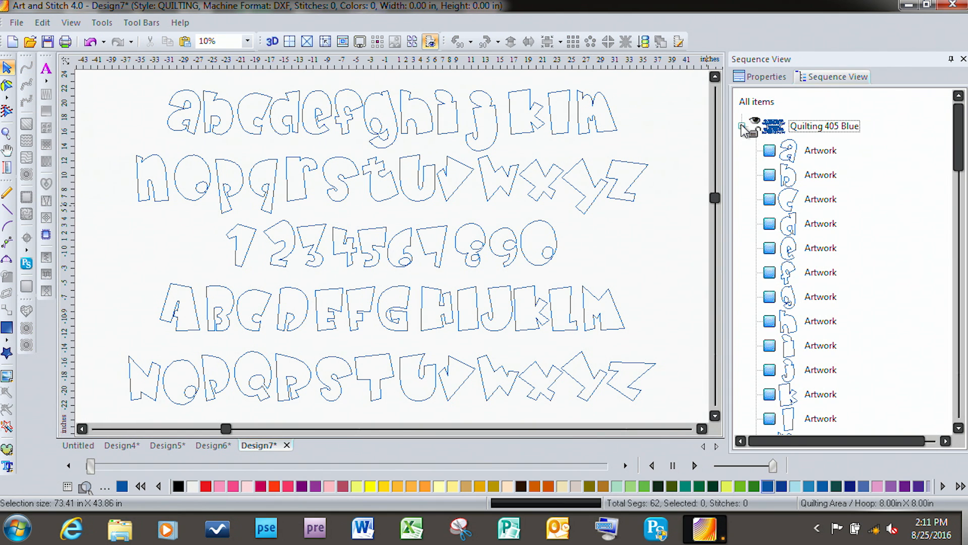
pyautogui.moveTo(958, 142); pyautogui.dragTo(943, 118)
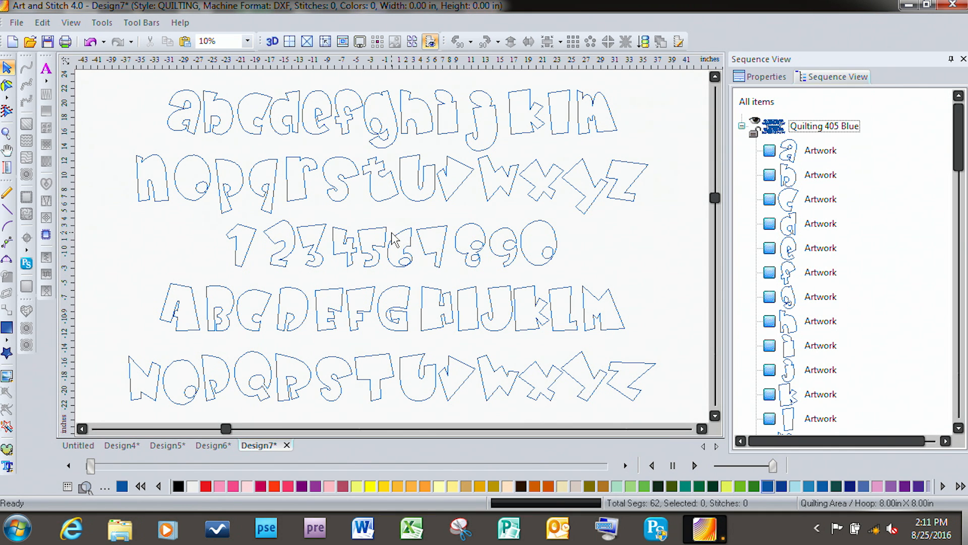
pyautogui.hotkey('ctrl', 'a')
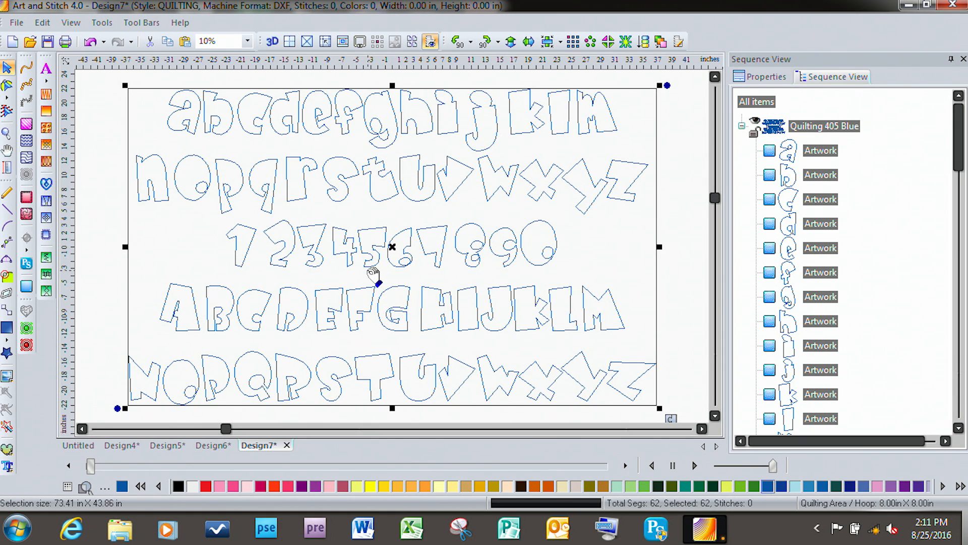
pyautogui.click(680, 173)
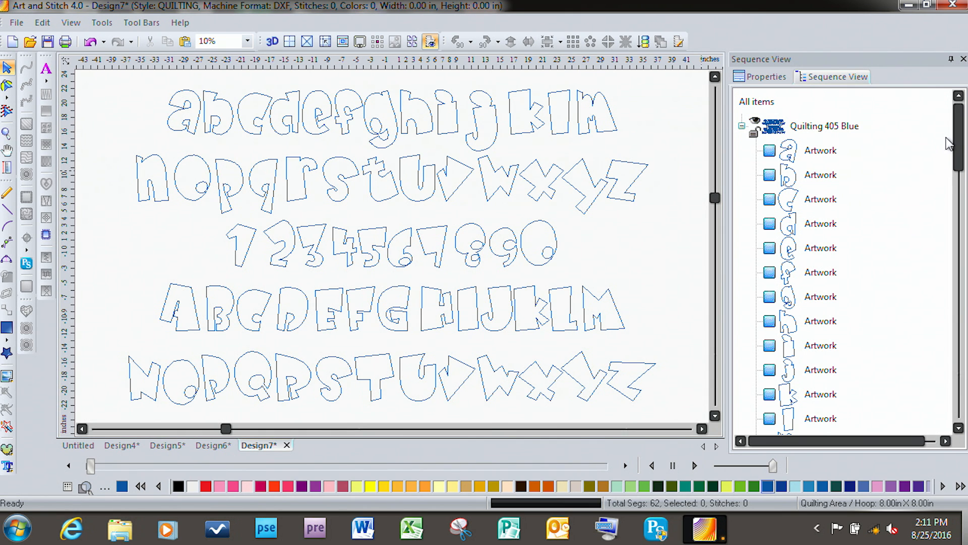
# Copy the capital V and the lowercase i, c and k outlines from the alphabet into a new blank design
pyautogui.moveTo(958, 135); pyautogui.dragTo(966, 378)
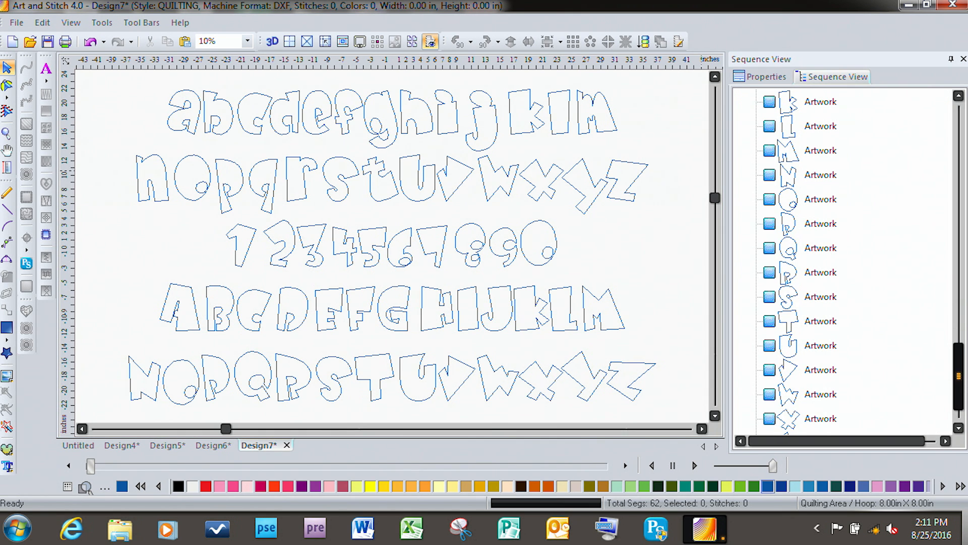
pyautogui.click(821, 370)
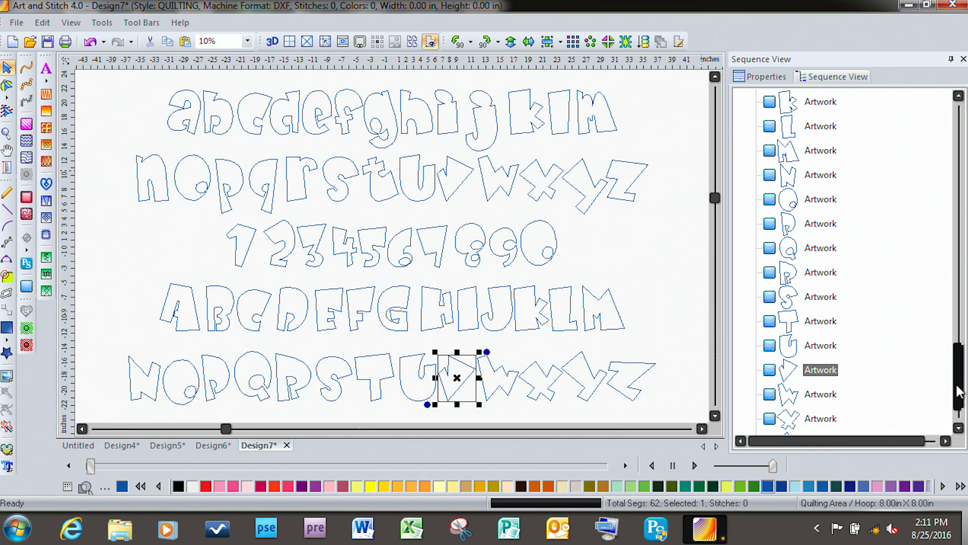
pyautogui.moveTo(961, 396); pyautogui.dragTo(937, 123)
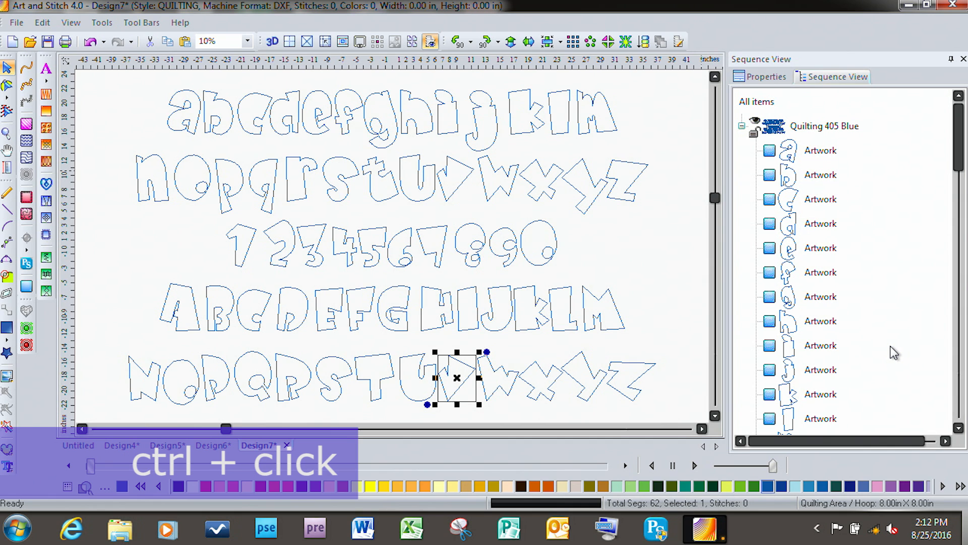
pyautogui.keyDown('ctrl'); pyautogui.click(819, 348); pyautogui.keyUp('ctrl')
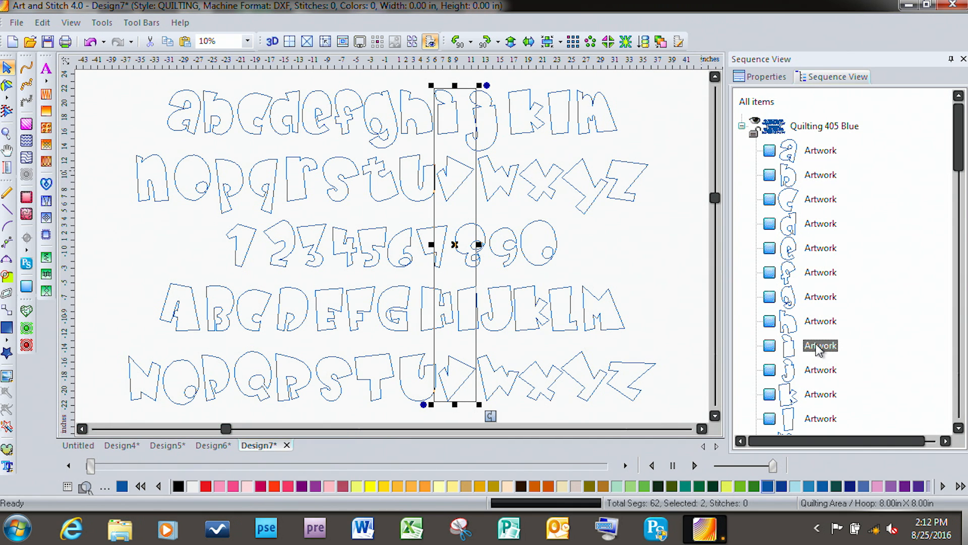
pyautogui.keyDown('ctrl'); pyautogui.click(817, 200); pyautogui.keyUp('ctrl')
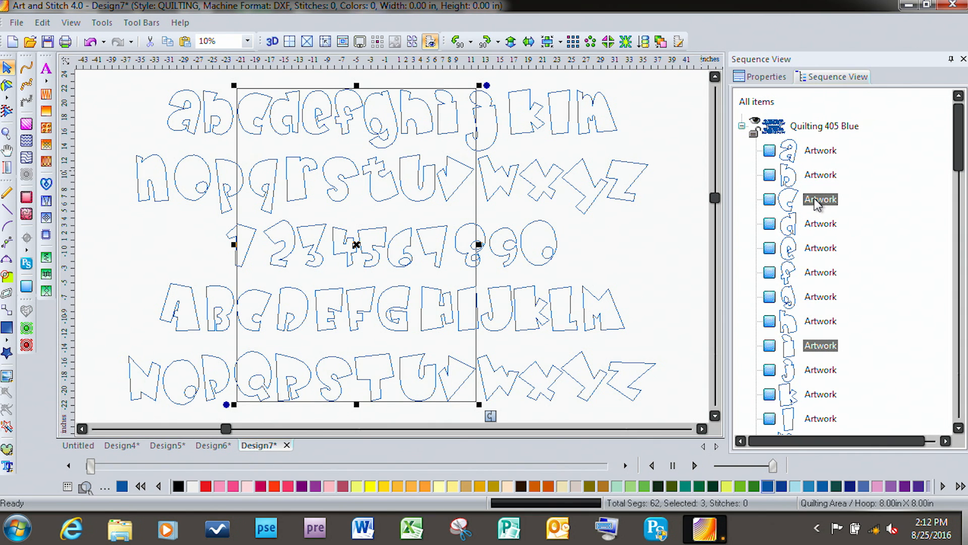
pyautogui.keyDown('ctrl'); pyautogui.click(816, 397); pyautogui.keyUp('ctrl')
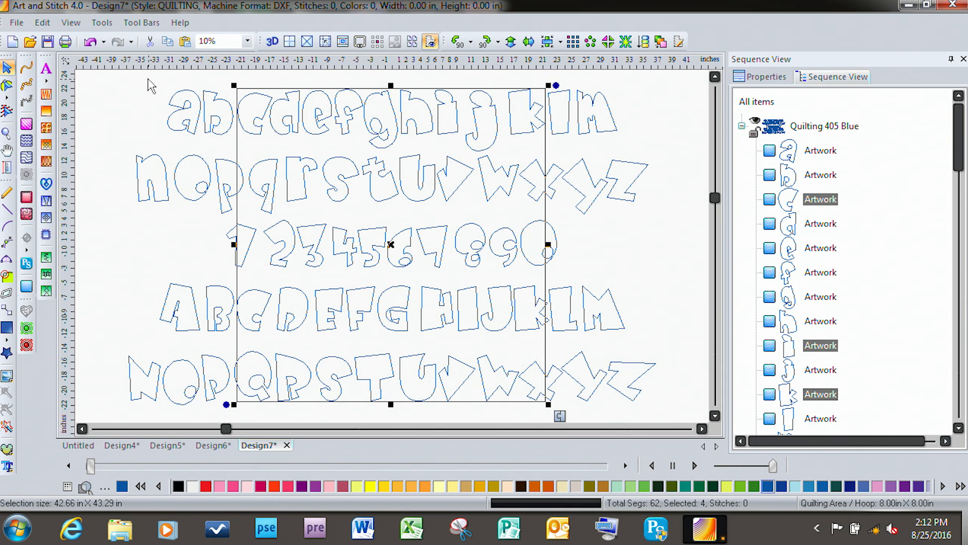
pyautogui.click(169, 41)
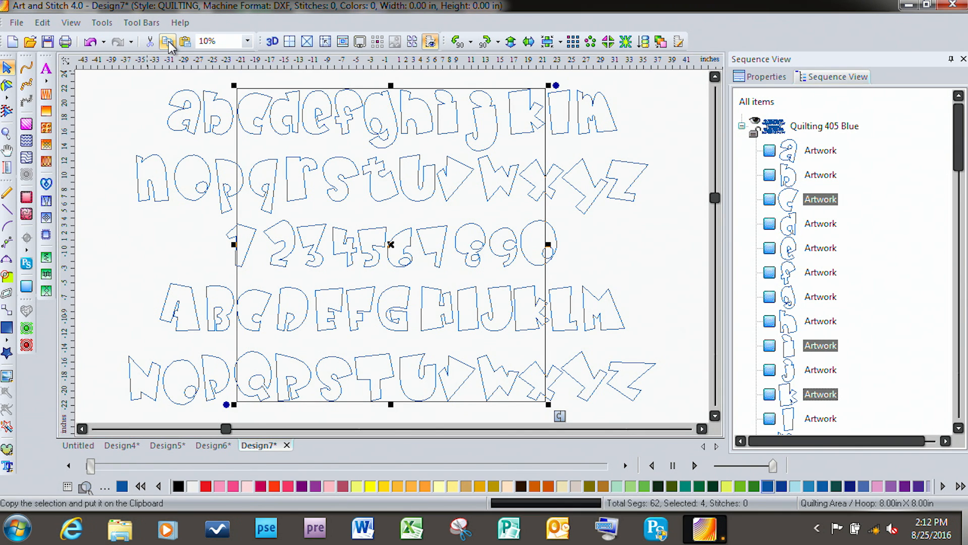
pyautogui.click(12, 43)
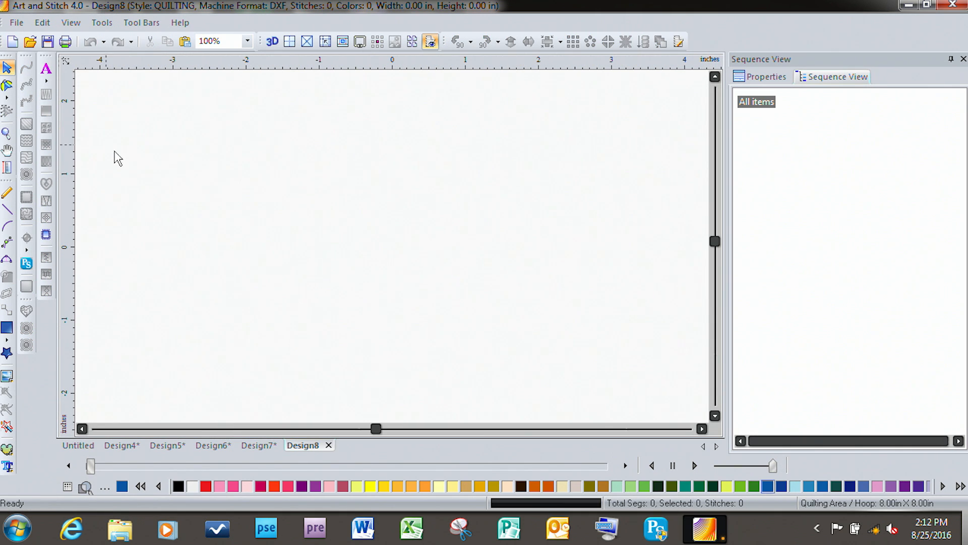
pyautogui.click(187, 43)
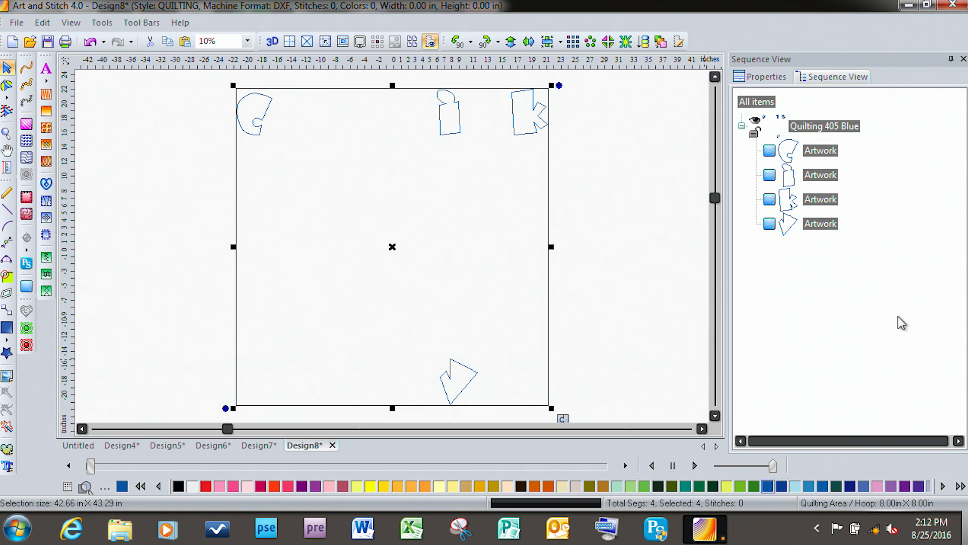
# Duplicate the lowercase i outline and place the copy just below the i and k
pyautogui.click(818, 176)
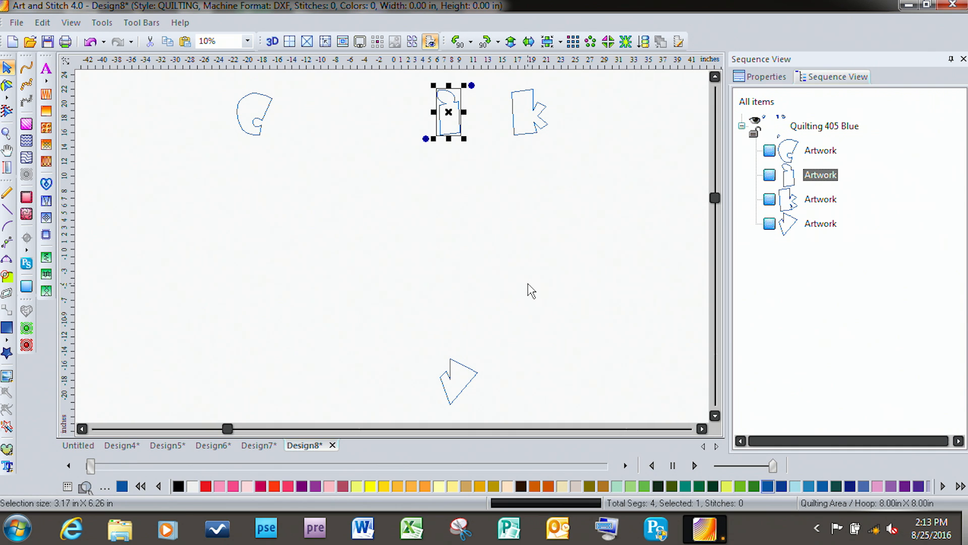
pyautogui.hotkey('ctrl', 'd')
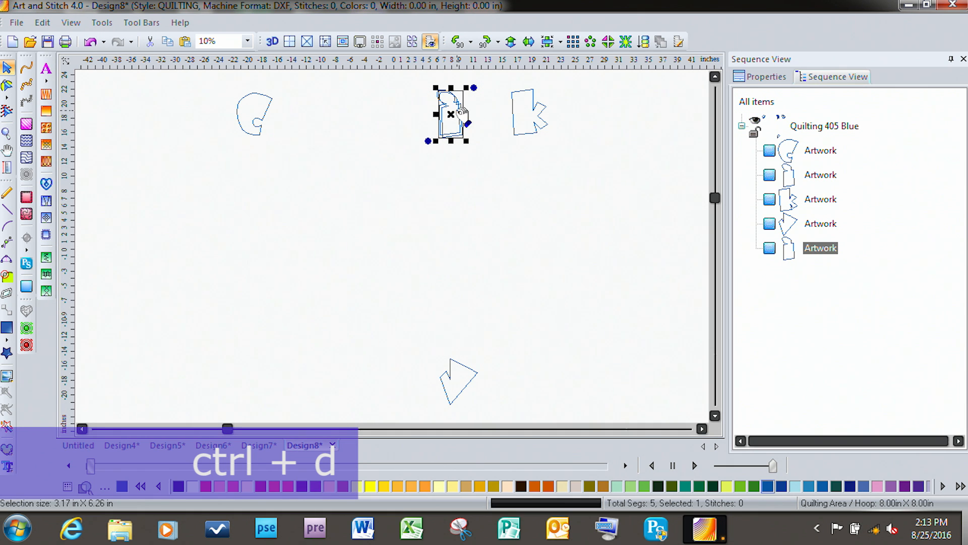
pyautogui.moveTo(458, 118); pyautogui.dragTo(503, 173)
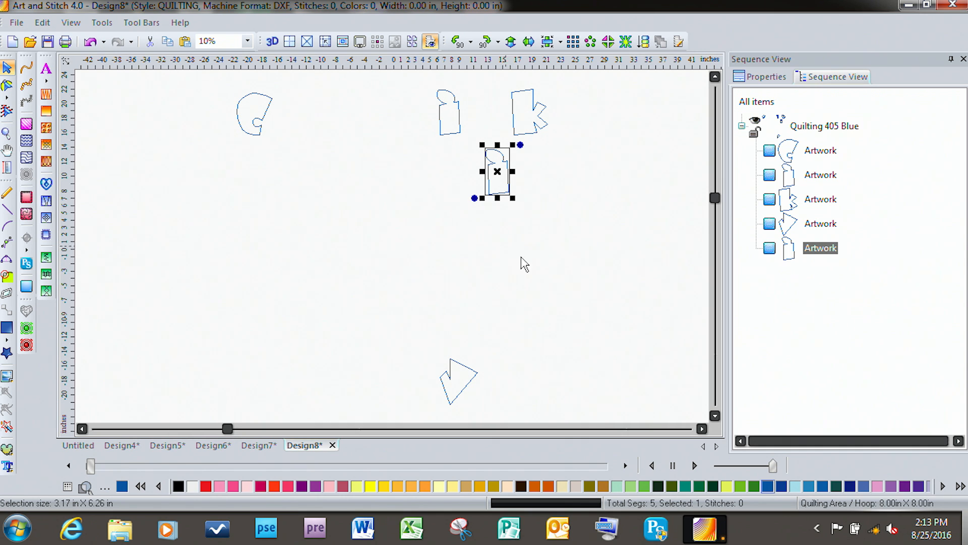
# Move the capital V up beside the c and enlarge it to about 6.37 by 7.74 in
pyautogui.click(814, 224)
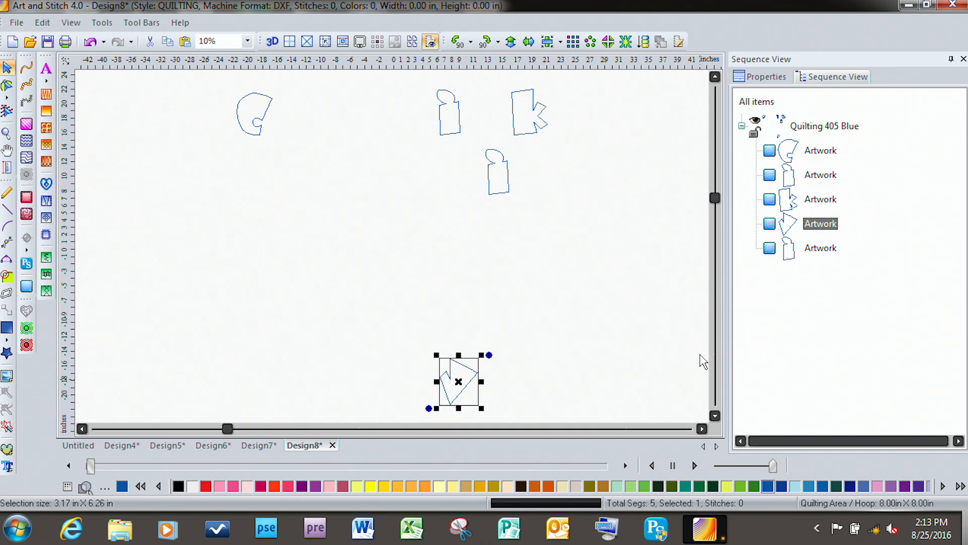
pyautogui.moveTo(460, 385); pyautogui.dragTo(311, 177)
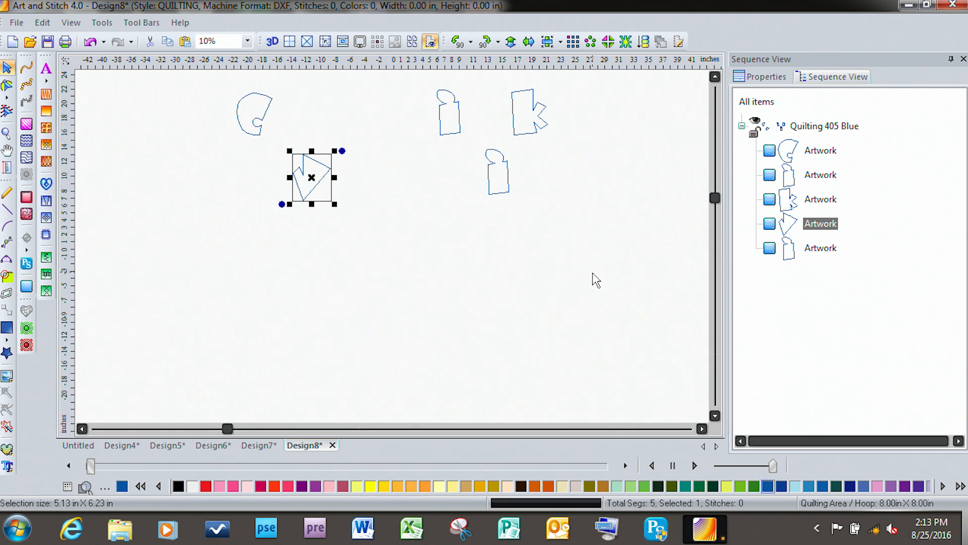
pyautogui.press('space')
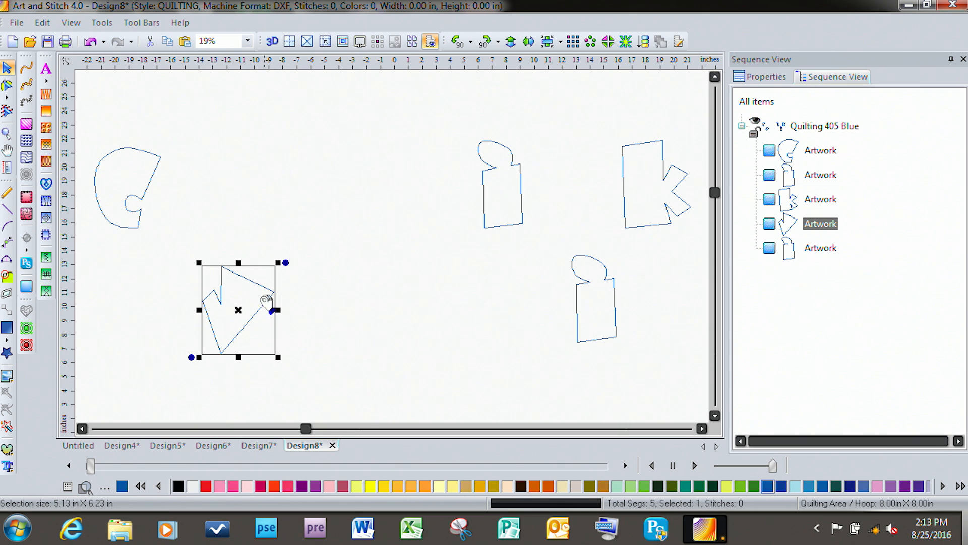
pyautogui.moveTo(244, 310); pyautogui.dragTo(274, 223)
pyautogui.moveTo(228, 174); pyautogui.dragTo(220, 149)
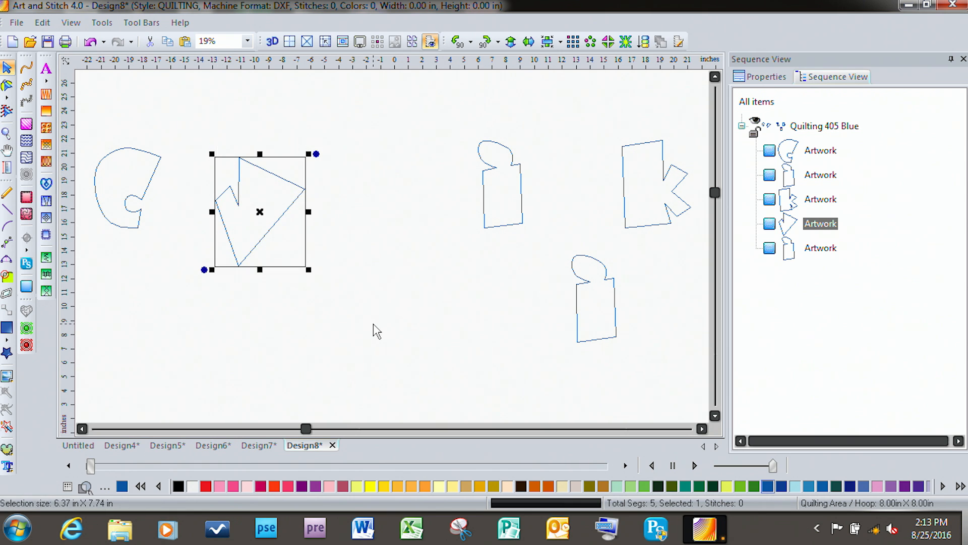
# Place the original i overlapping the V's right edge with bases roughly level, and enlarge the V to about 7.64 by 9.28 in
pyautogui.click(817, 177)
pyautogui.moveTo(504, 186); pyautogui.dragTo(320, 241)
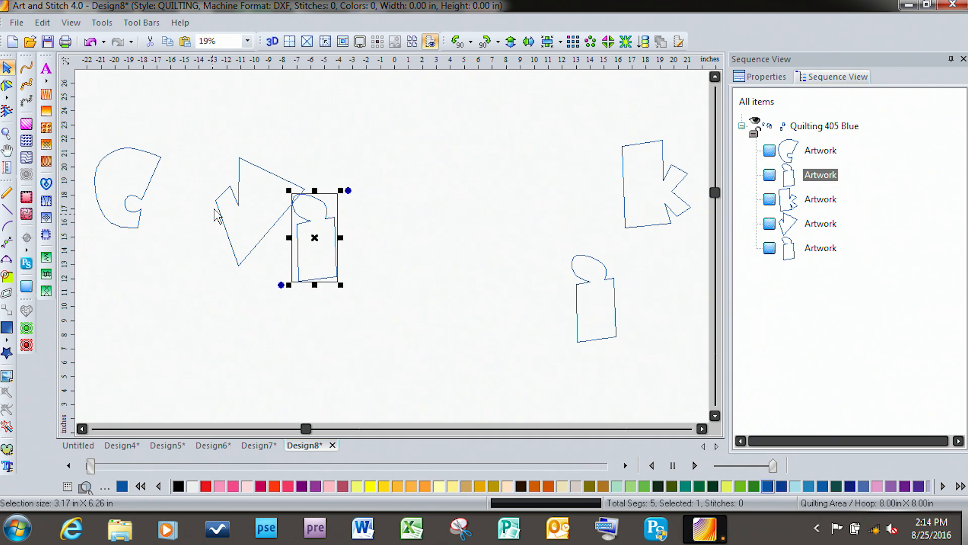
pyautogui.click(814, 224)
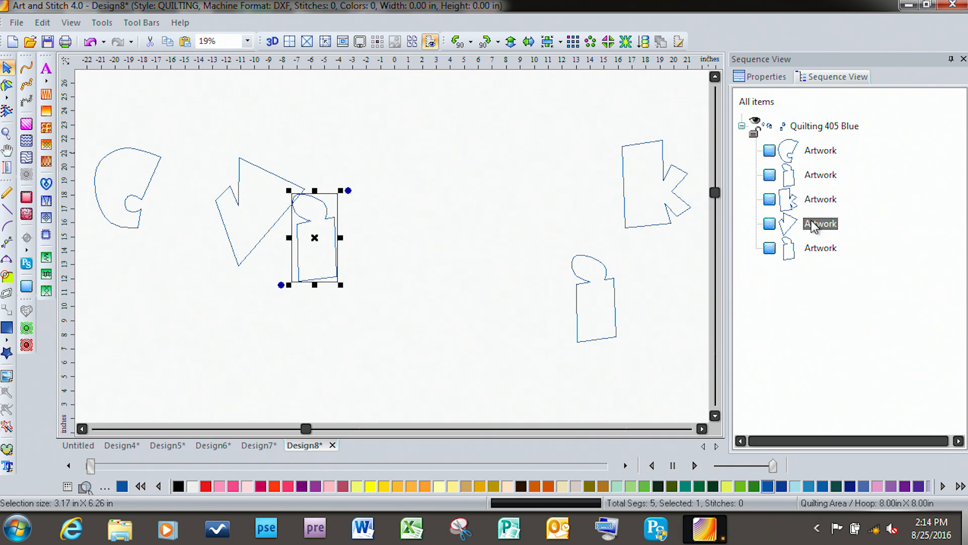
pyautogui.moveTo(211, 153); pyautogui.dragTo(193, 134)
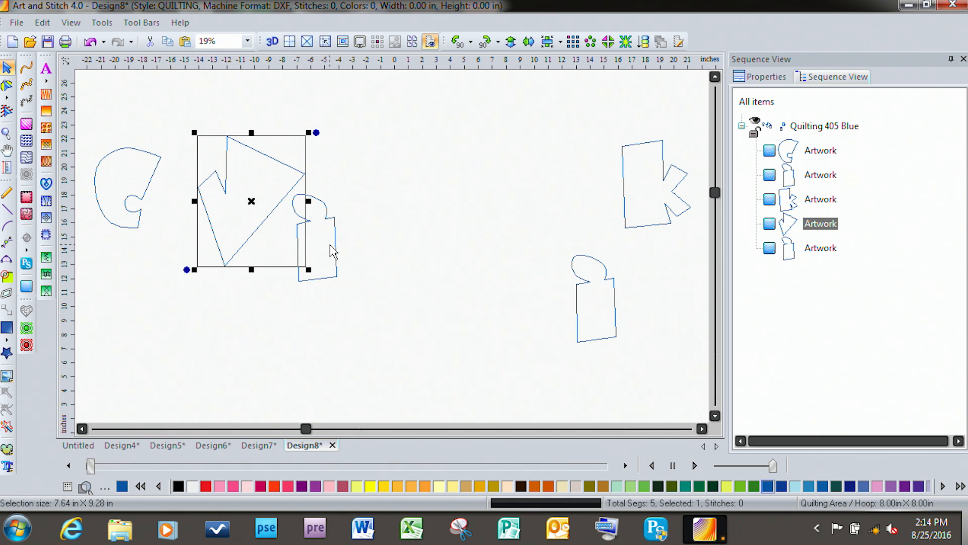
pyautogui.click(820, 176)
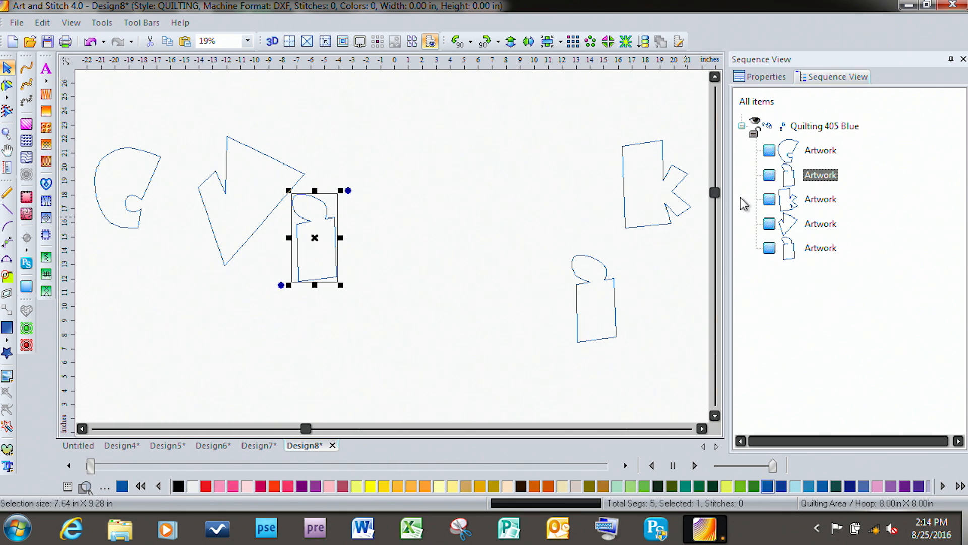
pyautogui.moveTo(318, 242); pyautogui.dragTo(317, 225)
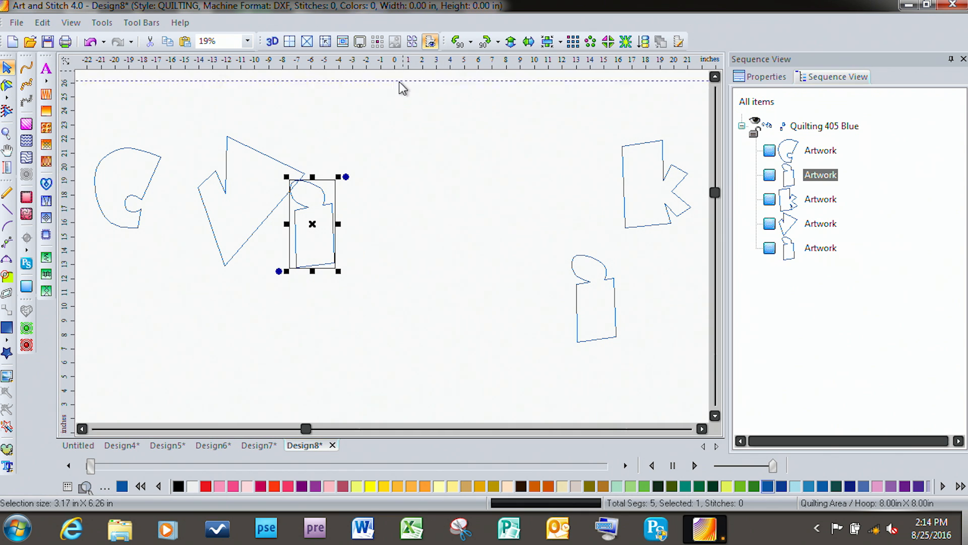
# Set a horizontal guideline at the base of the i and move the c onto it, overlapping the i's right edge
pyautogui.moveTo(403, 252); pyautogui.dragTo(404, 272)
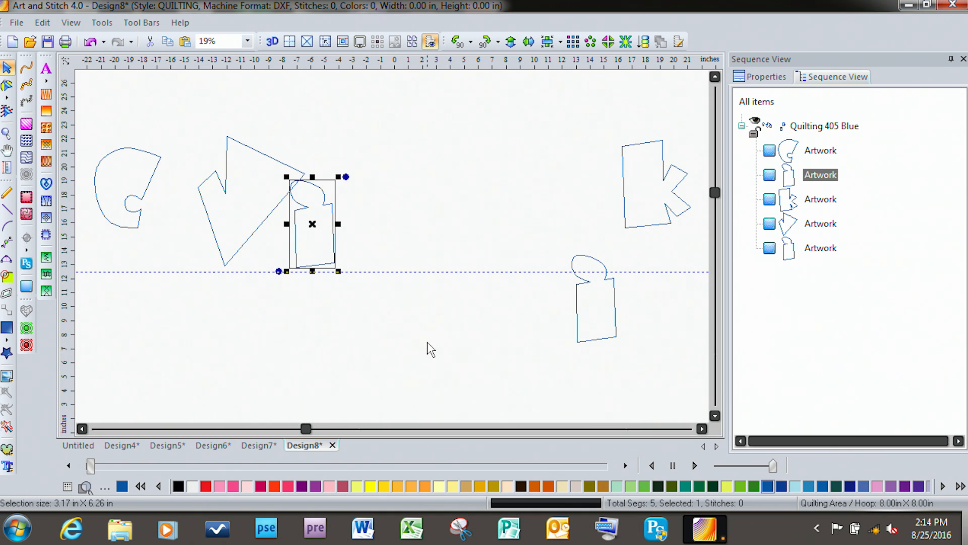
pyautogui.click(427, 341)
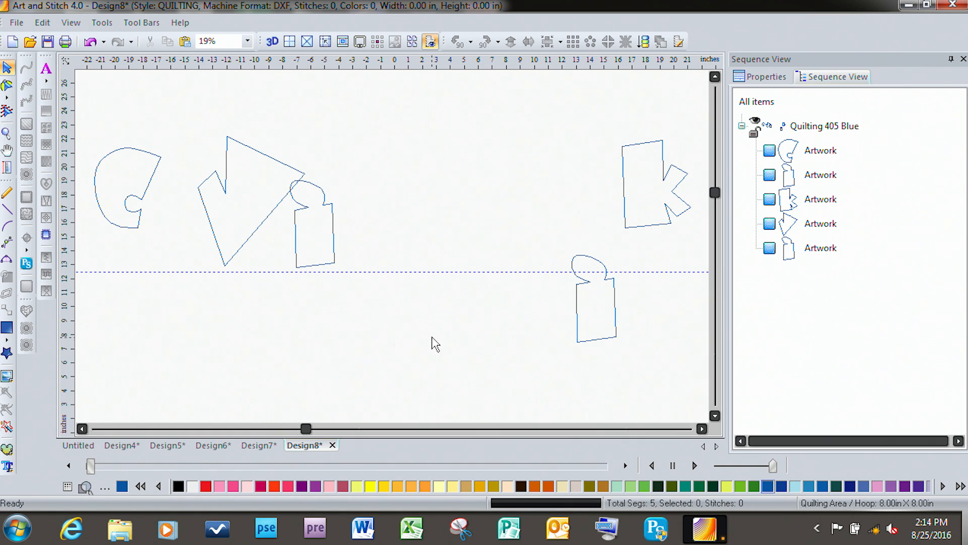
pyautogui.click(819, 150)
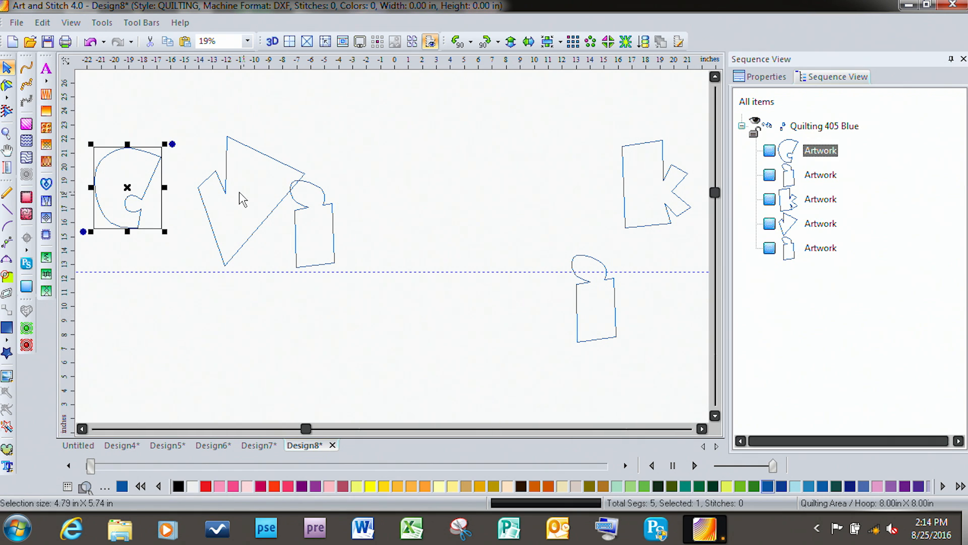
pyautogui.moveTo(132, 193); pyautogui.dragTo(368, 227)
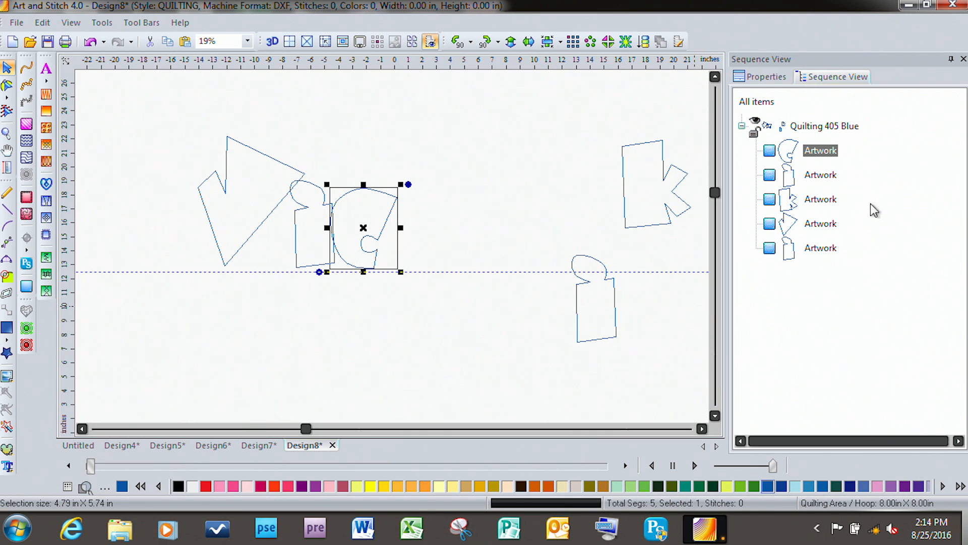
# Line up the k and the duplicate i along the guideline after the c, each overlapping the letter before it
pyautogui.click(819, 200)
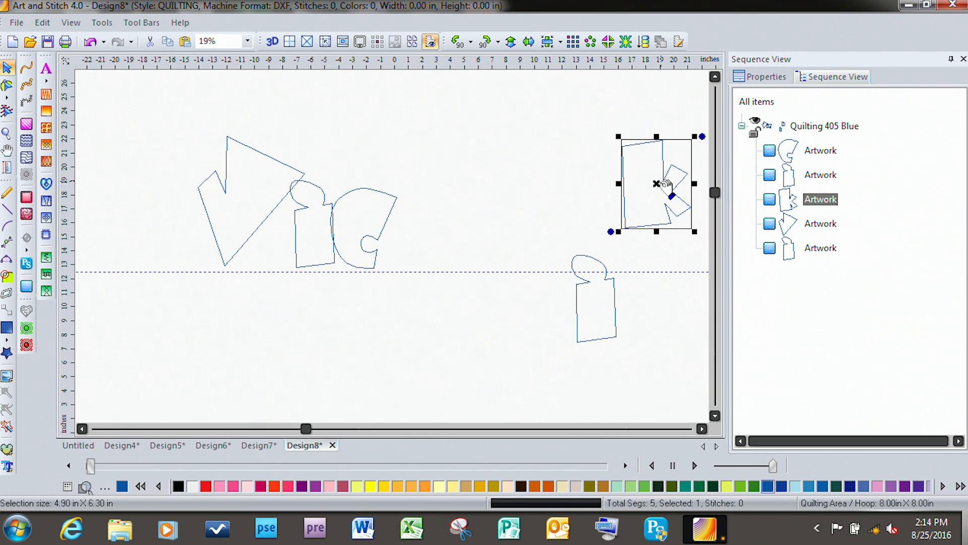
pyautogui.moveTo(660, 185); pyautogui.dragTo(432, 228)
pyautogui.click(822, 251)
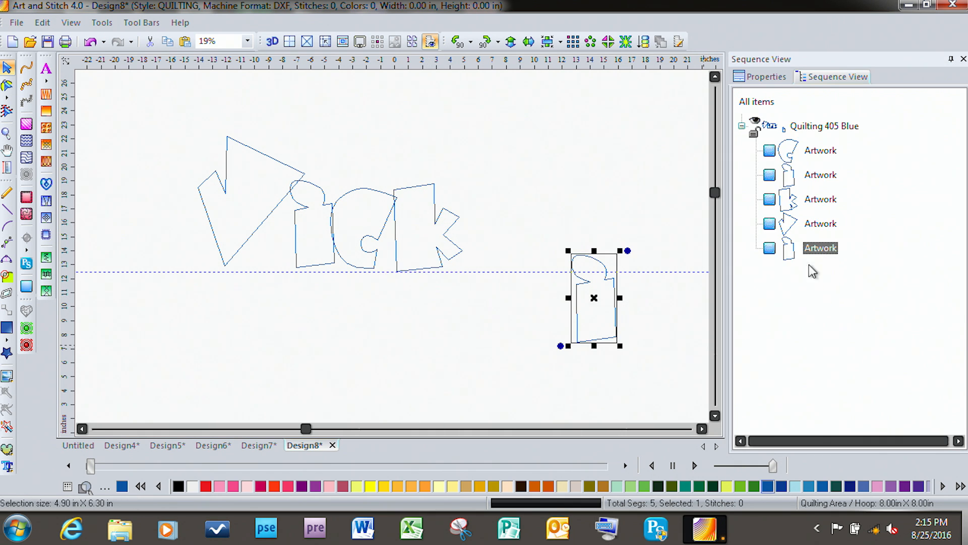
pyautogui.moveTo(596, 304); pyautogui.dragTo(479, 229)
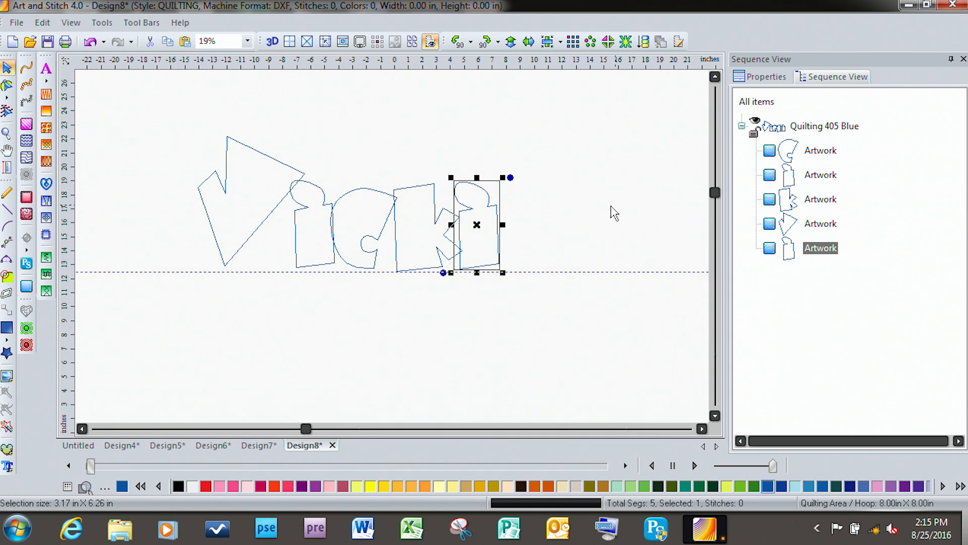
# Rotate the last i slightly clockwise and shift it a little to the right, keeping it overlapping the k
pyautogui.press('F4')
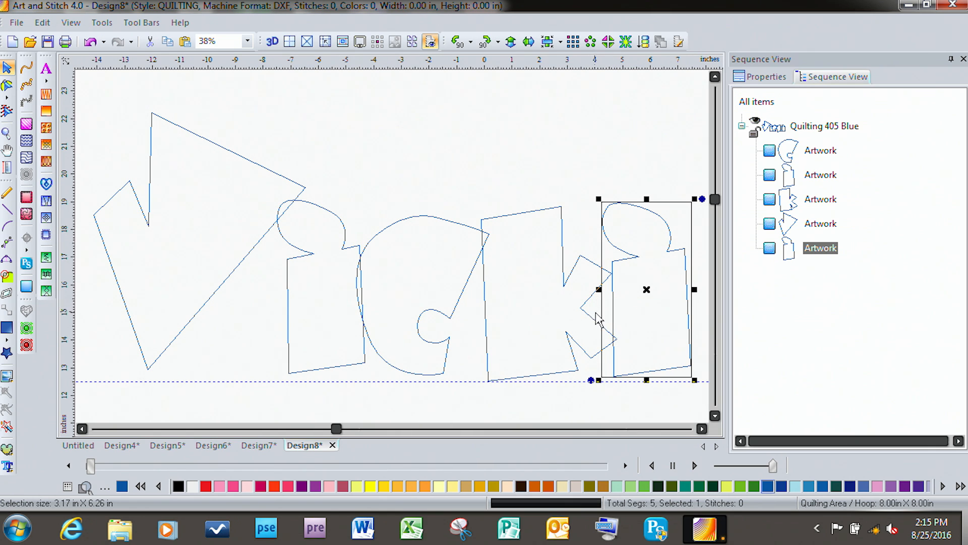
pyautogui.click(611, 163)
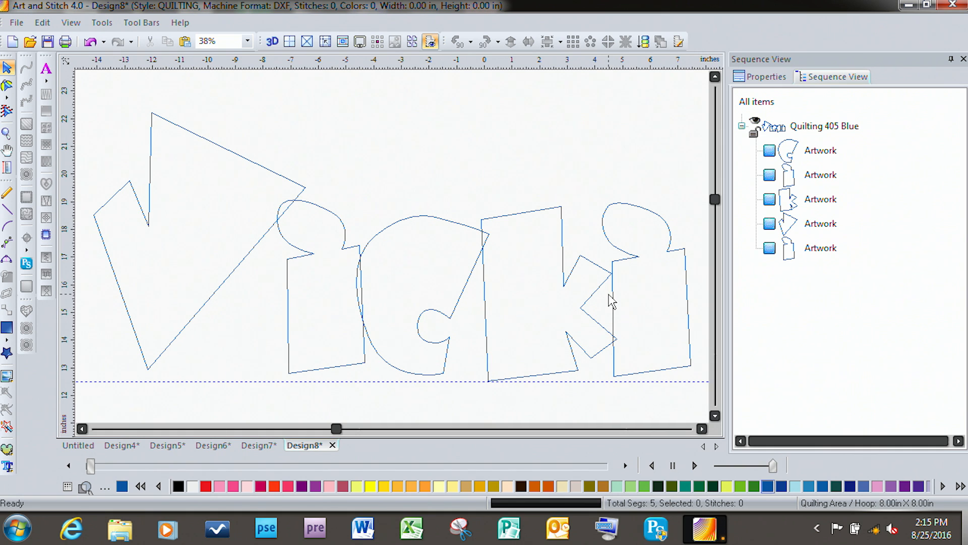
pyautogui.click(820, 250)
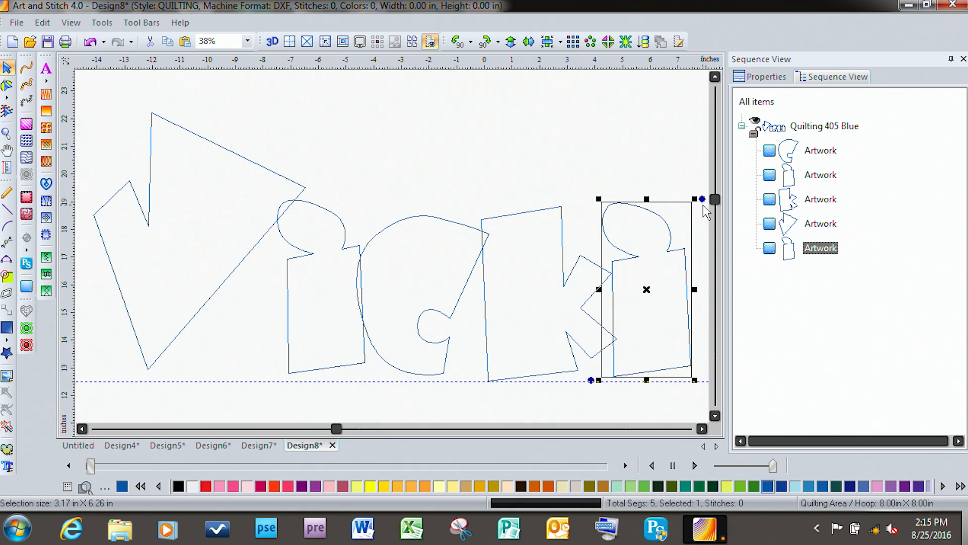
pyautogui.moveTo(702, 200); pyautogui.dragTo(710, 209)
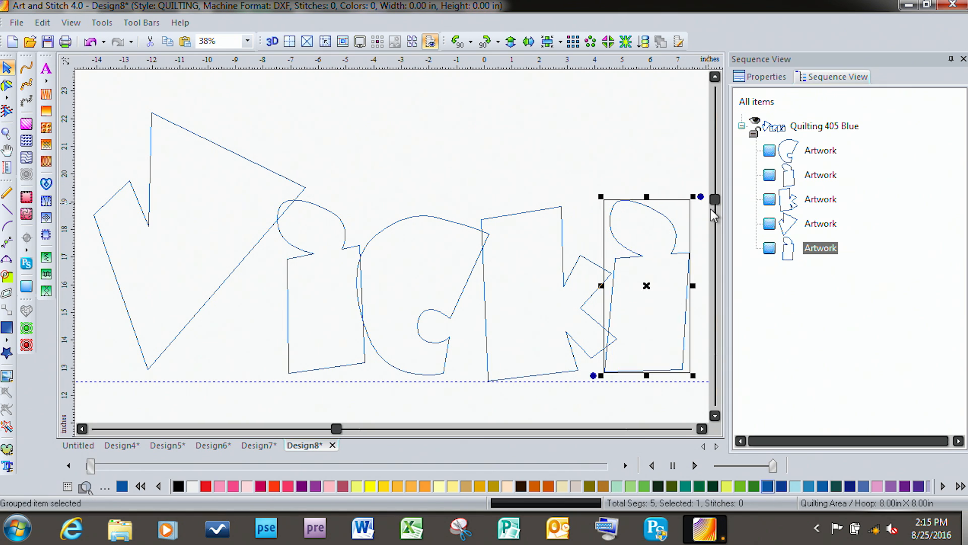
pyautogui.moveTo(650, 288); pyautogui.dragTo(654, 288)
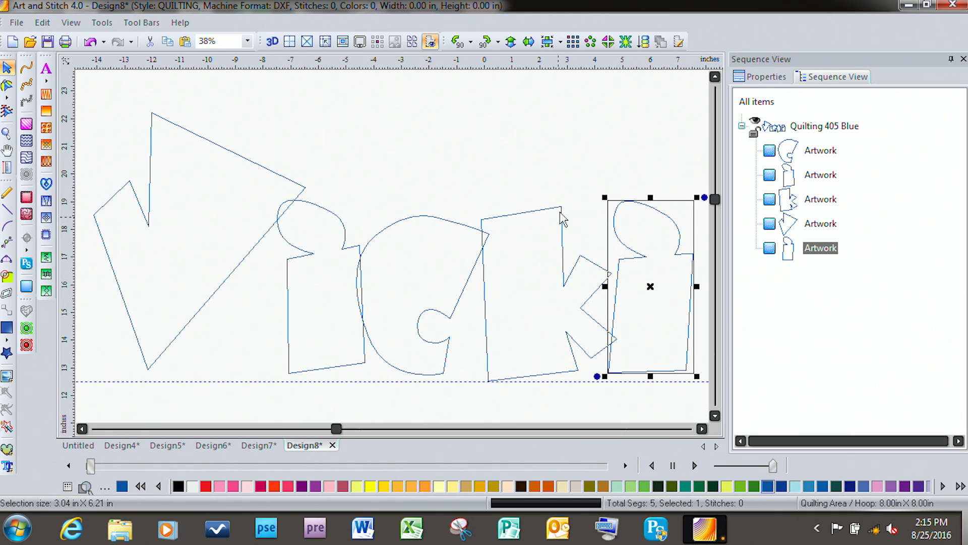
pyautogui.click(579, 142)
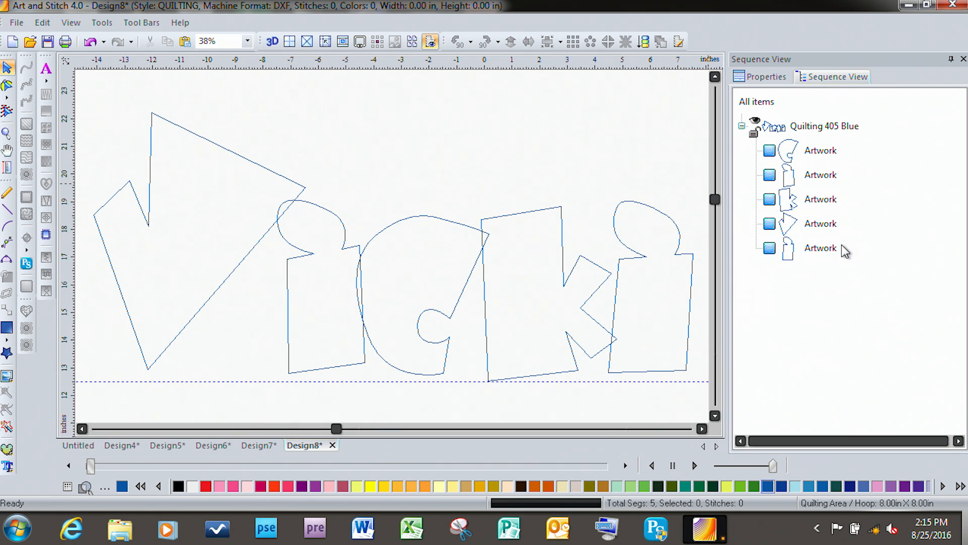
# Raise the k slightly above the guideline and shift the V down and left so its tip sits near the line
pyautogui.click(815, 199)
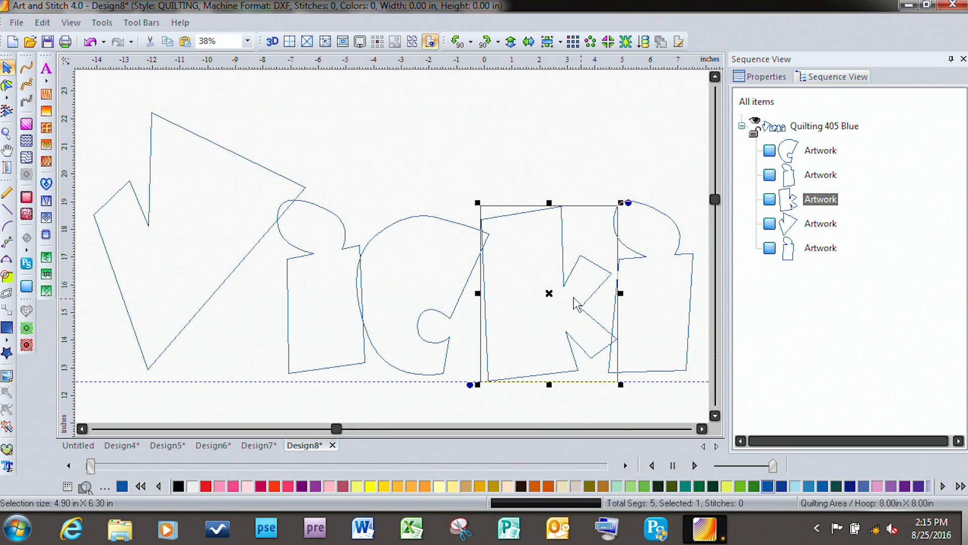
pyautogui.moveTo(553, 295); pyautogui.dragTo(555, 288)
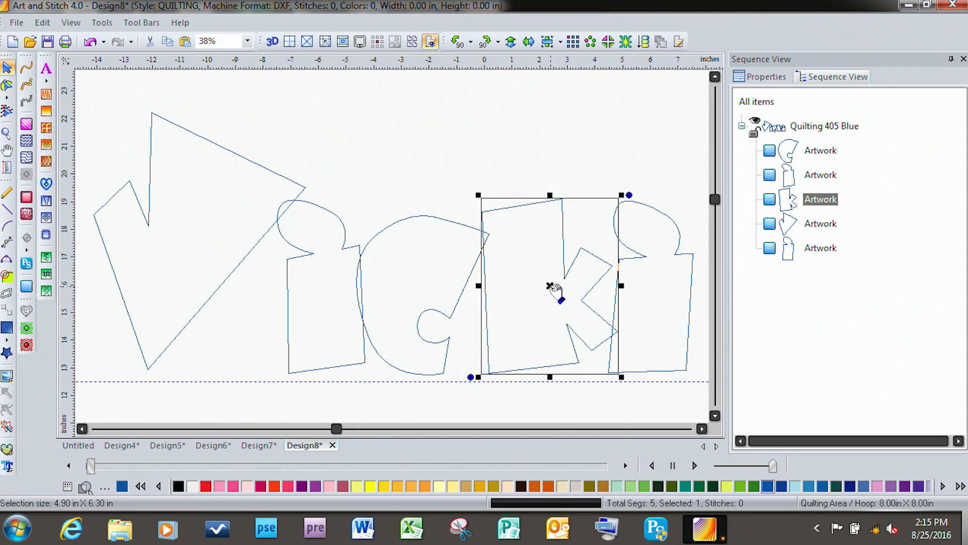
pyautogui.click(820, 226)
pyautogui.moveTo(207, 245); pyautogui.dragTo(197, 254)
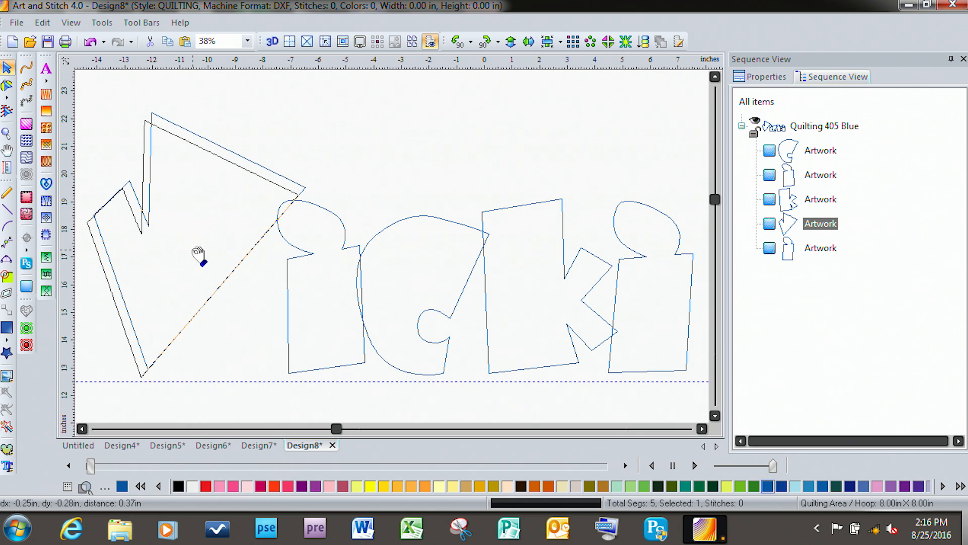
pyautogui.click(465, 157)
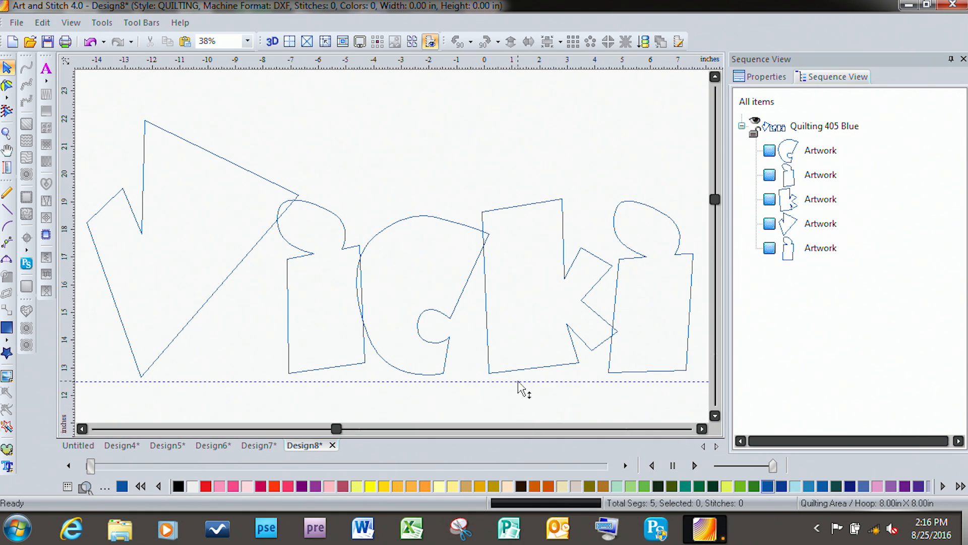
# Unite all five overlapping letter artworks into one continuous outline
pyautogui.hotkey('ctrl', 'a')
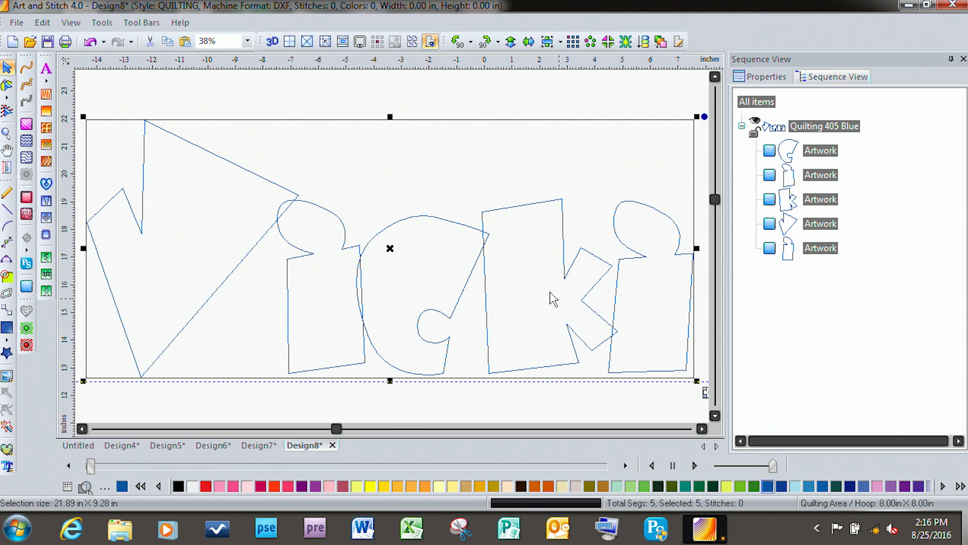
pyautogui.rightClick(526, 254)
pyautogui.moveTo(555, 259)
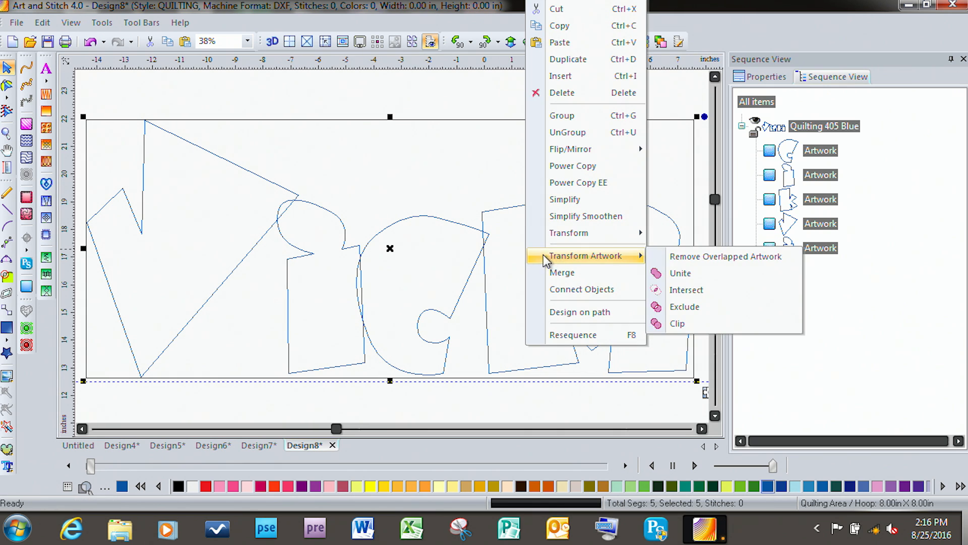
pyautogui.click(687, 276)
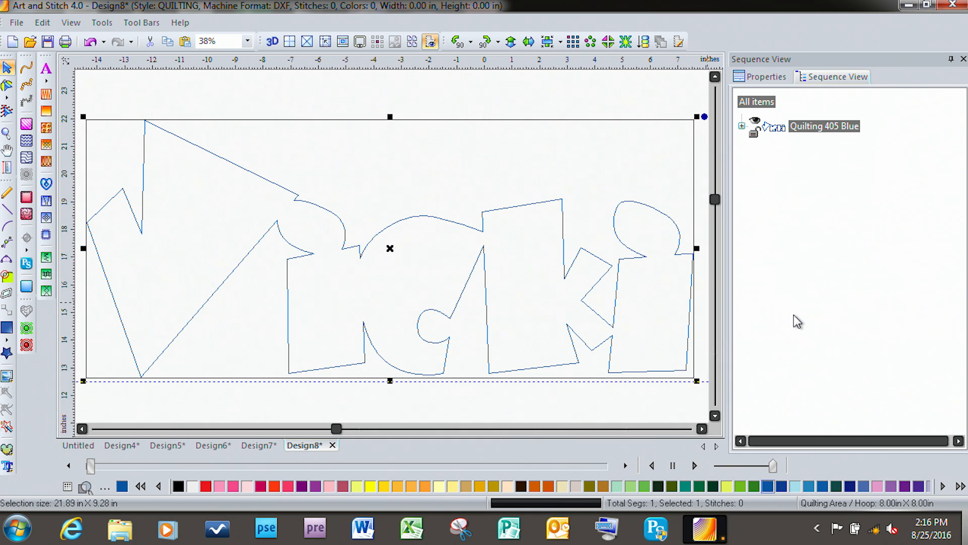
# Convert the united word outline to a run stitch and play through its stitching sequence
pyautogui.click(28, 70)
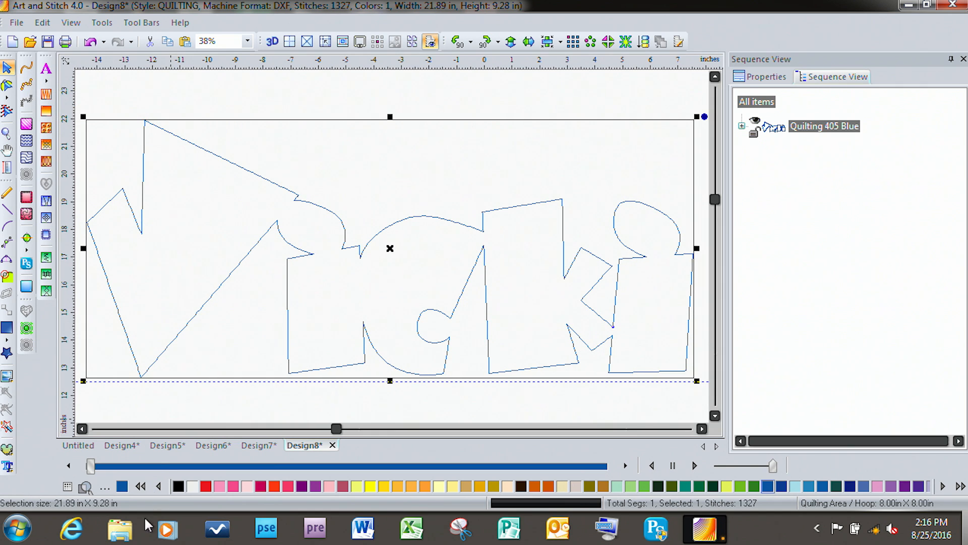
pyautogui.moveTo(91, 466); pyautogui.dragTo(453, 432)
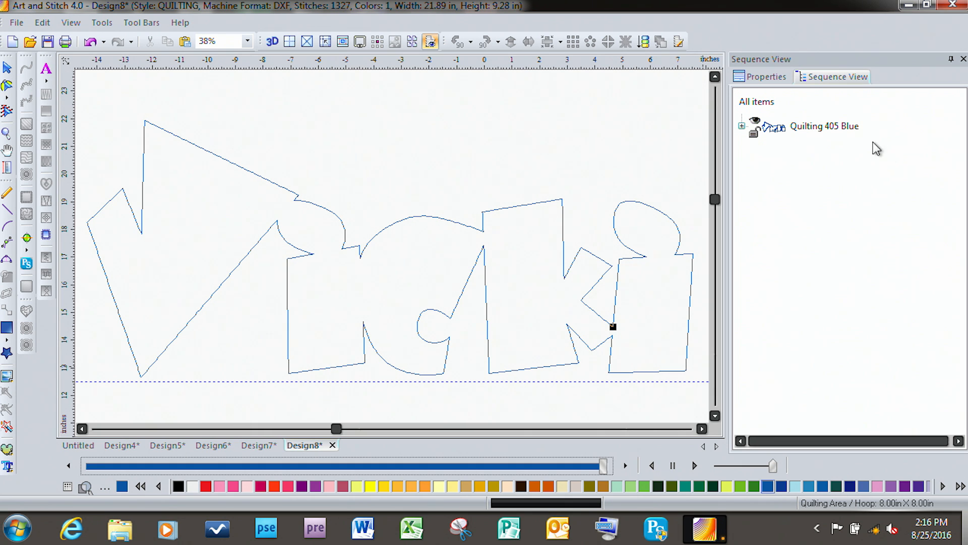
# Move the word run's start and stop points to the bottom tip of the V and play through its stitching sequence
pyautogui.click(7, 86)
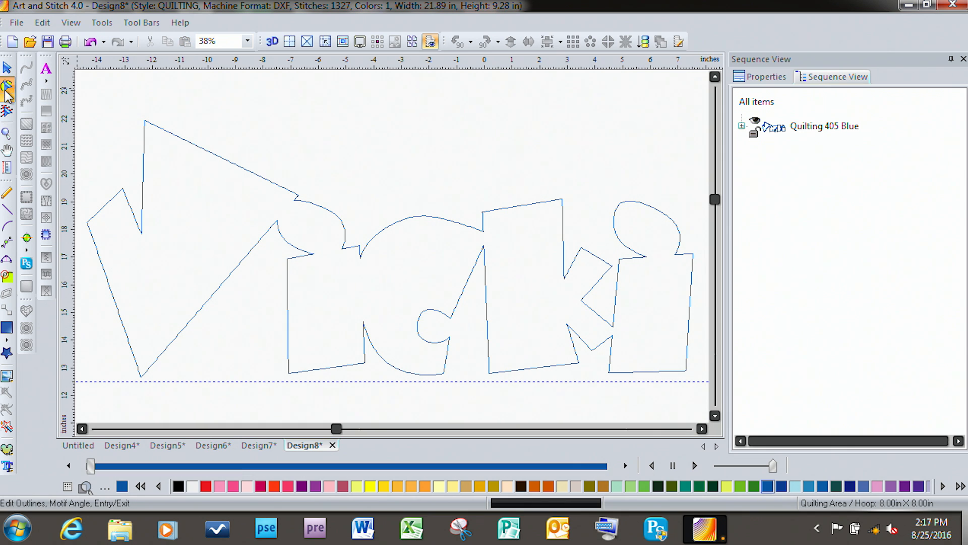
pyautogui.click(285, 194)
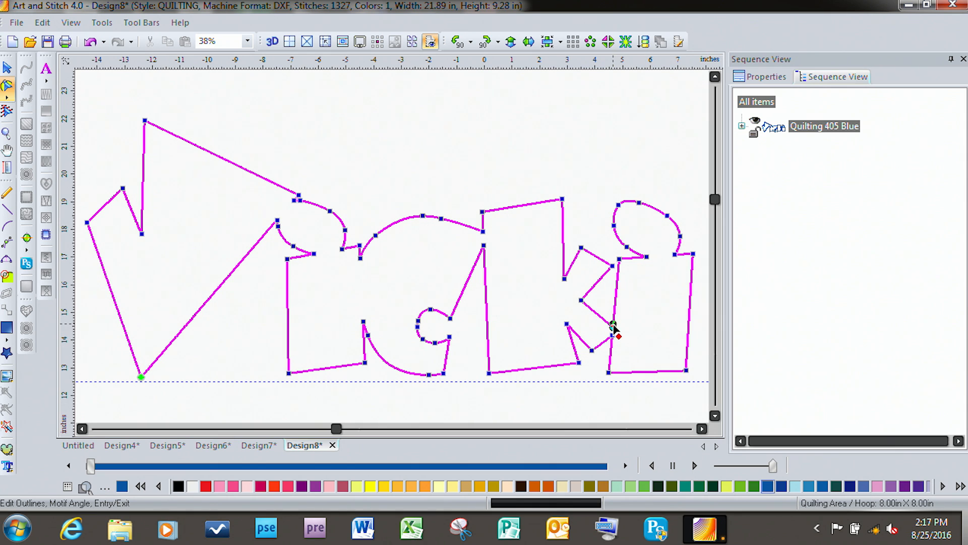
pyautogui.click(144, 390)
pyautogui.moveTo(92, 465)
pyautogui.mouseDown()
pyautogui.moveTo(167, 463)
pyautogui.moveTo(504, 402)
pyautogui.moveTo(637, 364)
pyautogui.mouseUp()
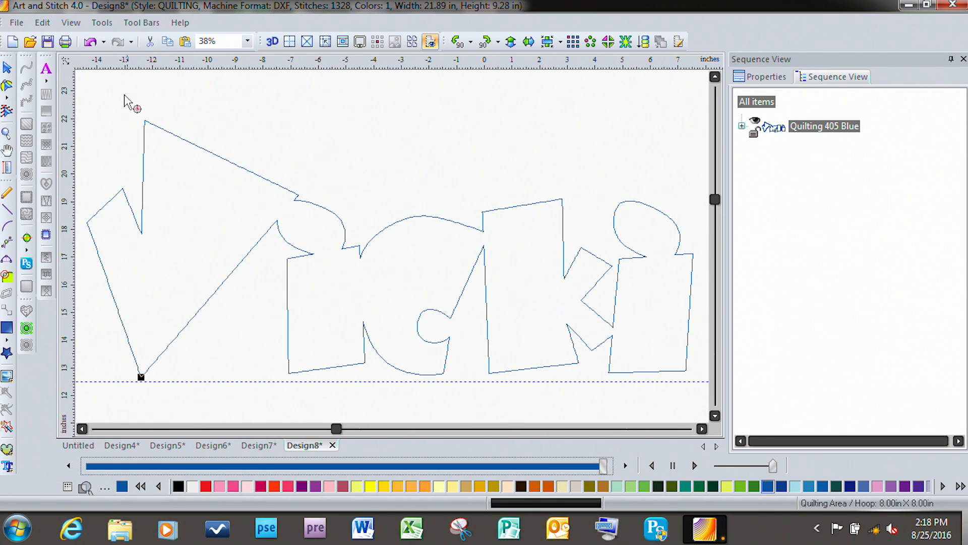
# Convert the word's run stitch back to artwork
pyautogui.click(7, 68)
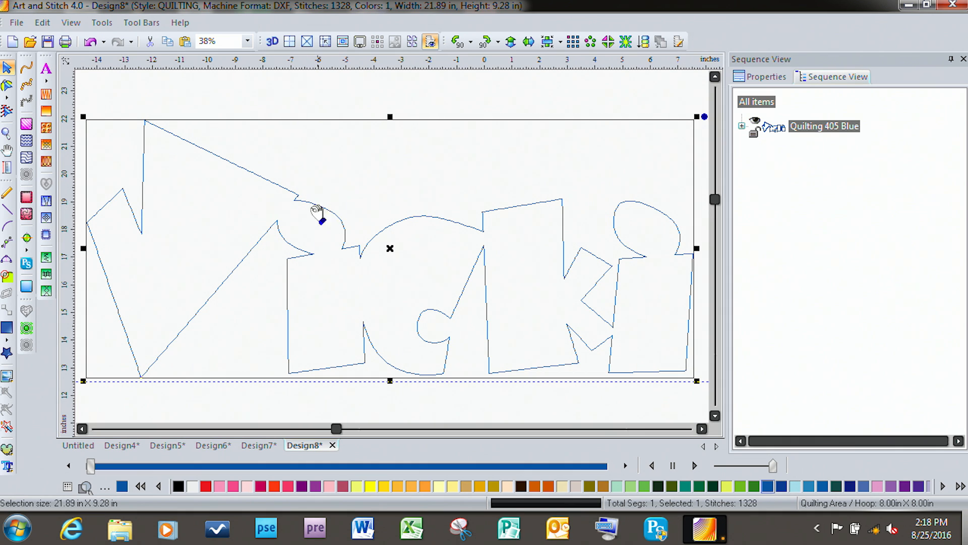
pyautogui.click(25, 290)
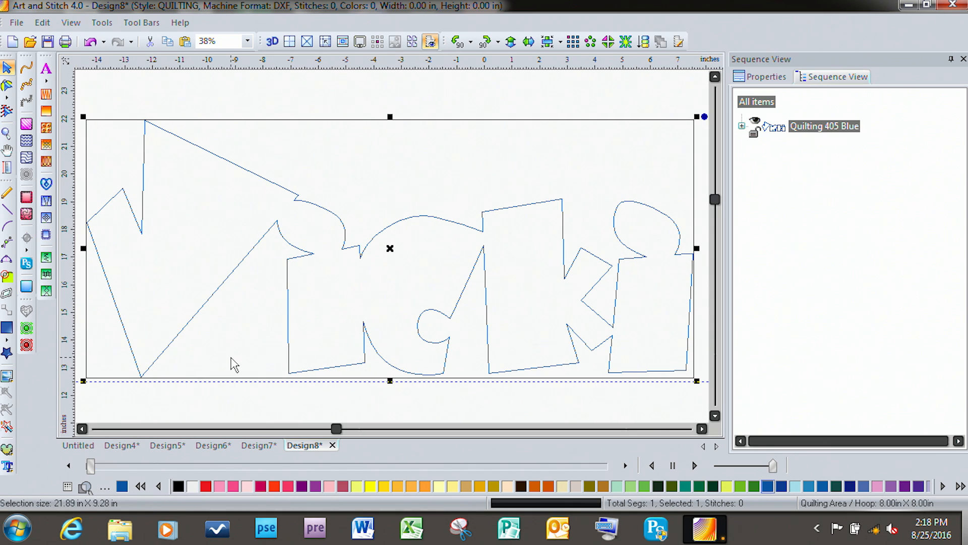
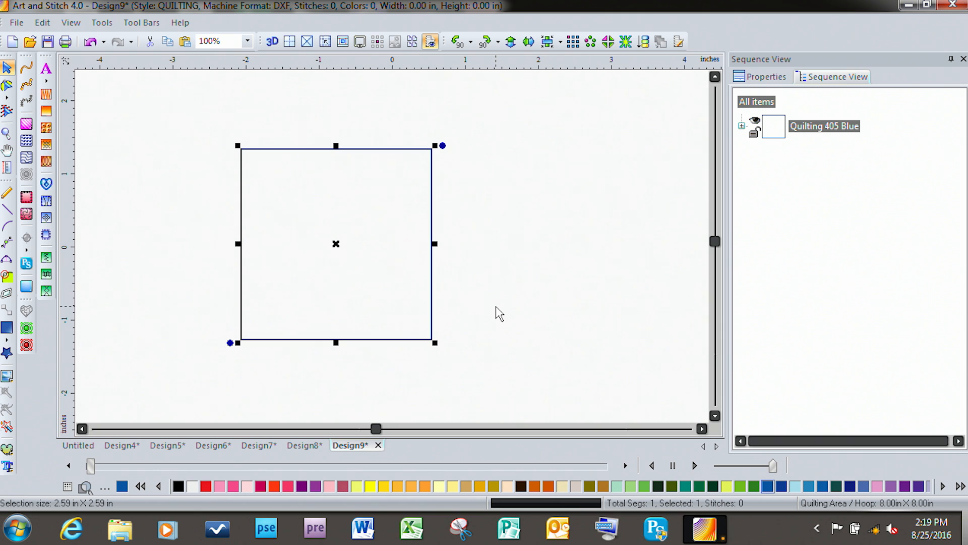
# Resize the square to 9 by 9 inches with its aspect ratio maintained and center it in the design area
pyautogui.click(764, 79)
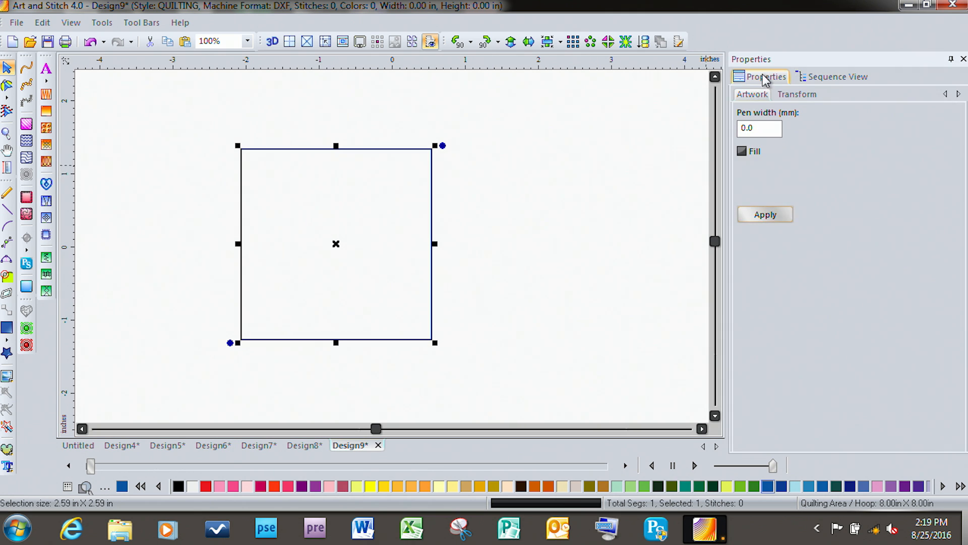
pyautogui.click(796, 96)
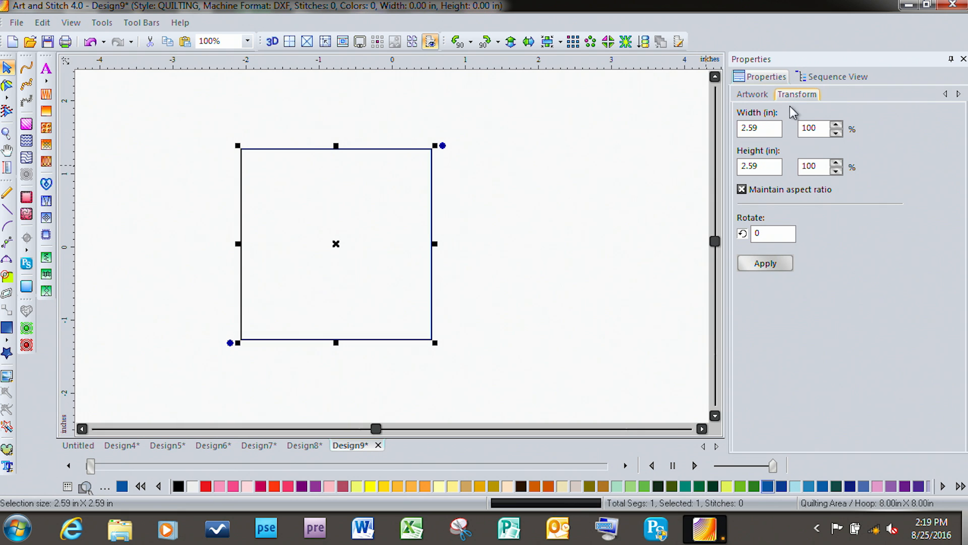
pyautogui.doubleClick(764, 127)
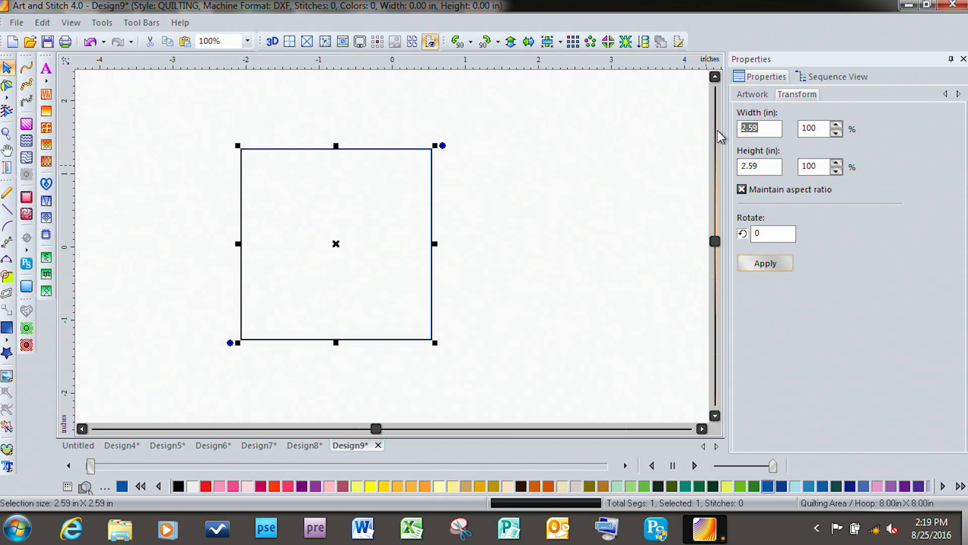
pyautogui.write('9')
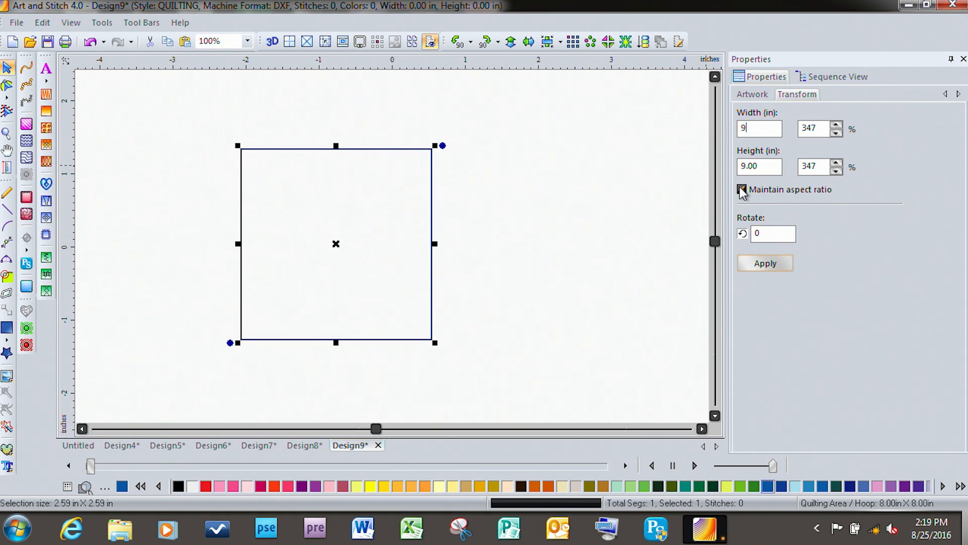
pyautogui.click(764, 264)
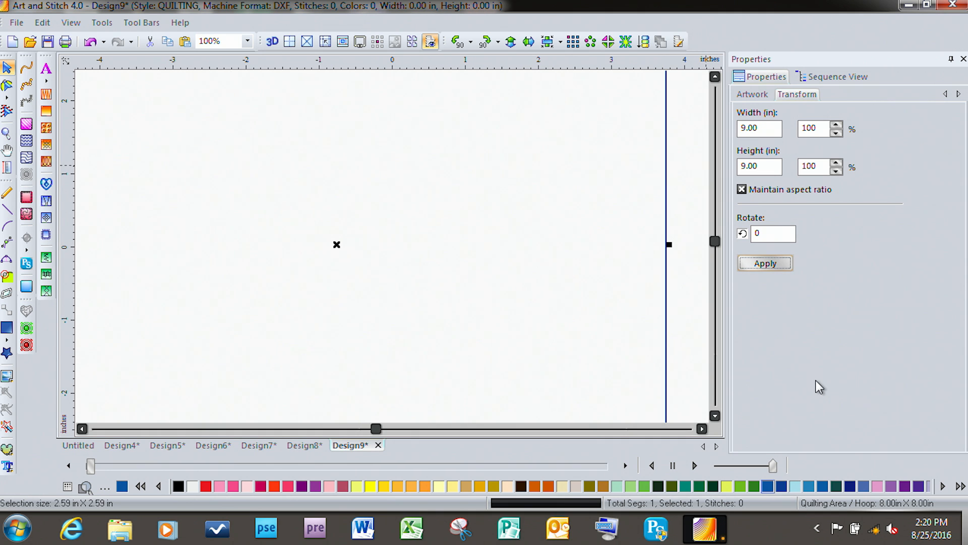
pyautogui.press('space')
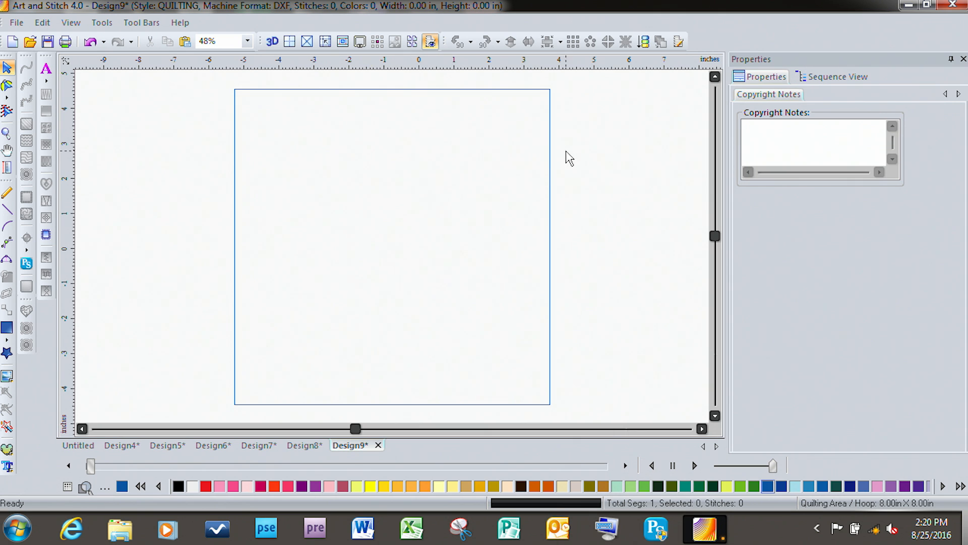
pyautogui.click(462, 90)
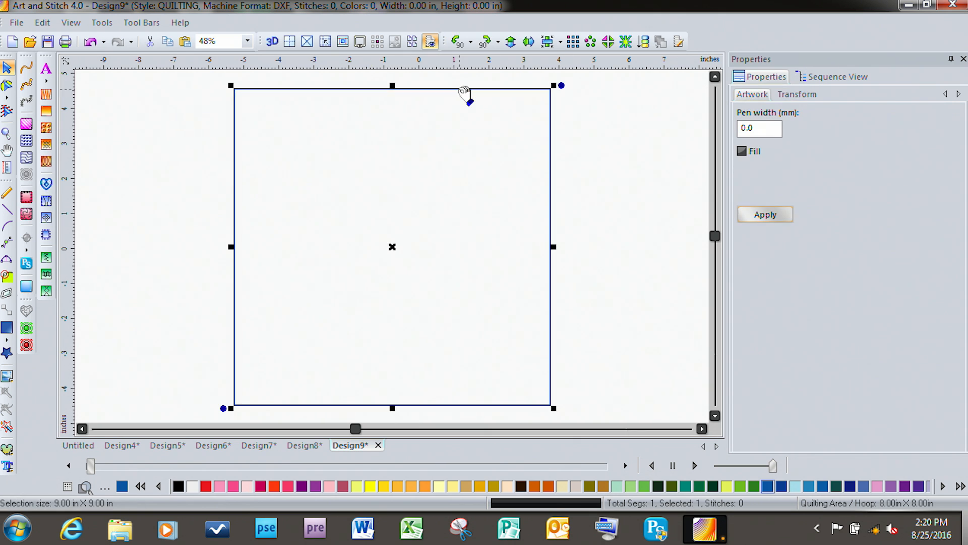
pyautogui.click(547, 42)
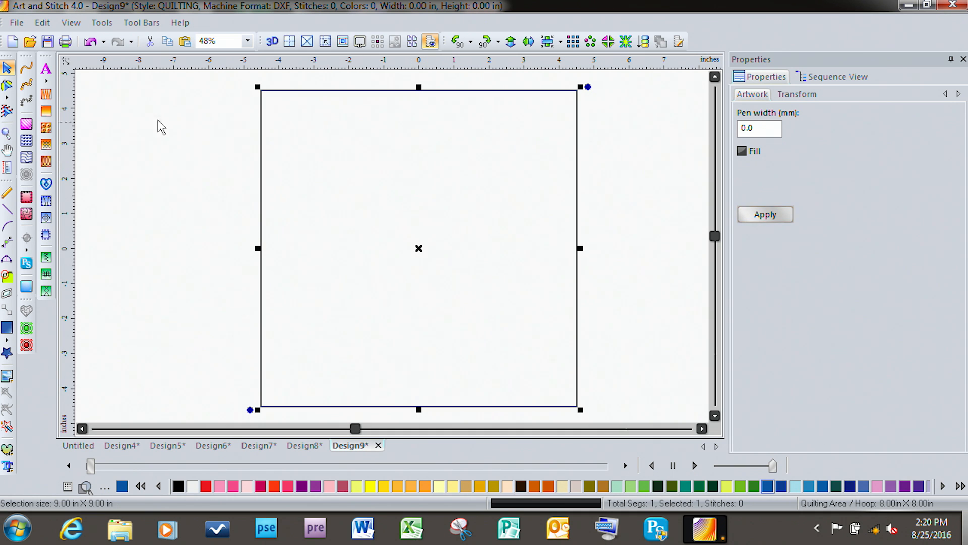
# Paste the word outline into the square's design and scale it proportionally to a width of 8.5 in
pyautogui.click(185, 41)
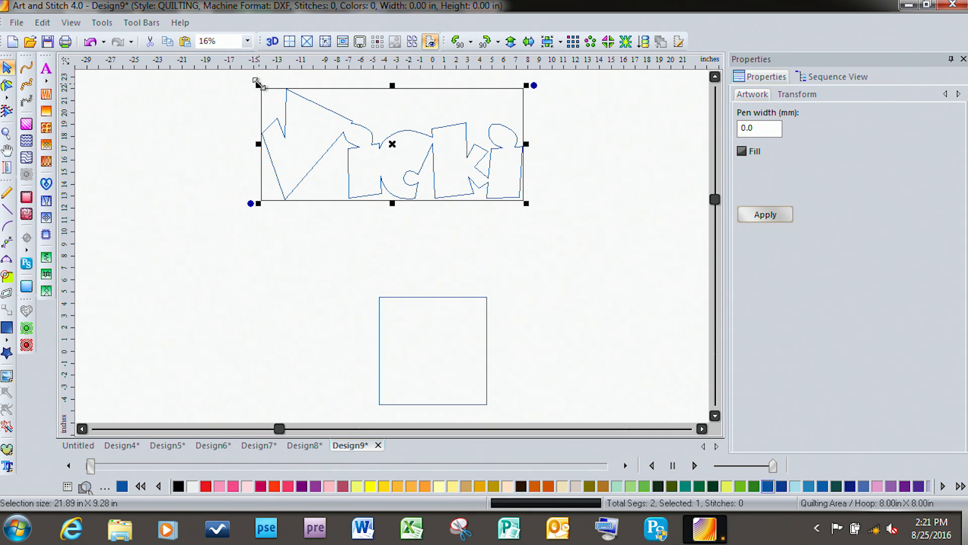
pyautogui.moveTo(259, 86); pyautogui.dragTo(337, 124)
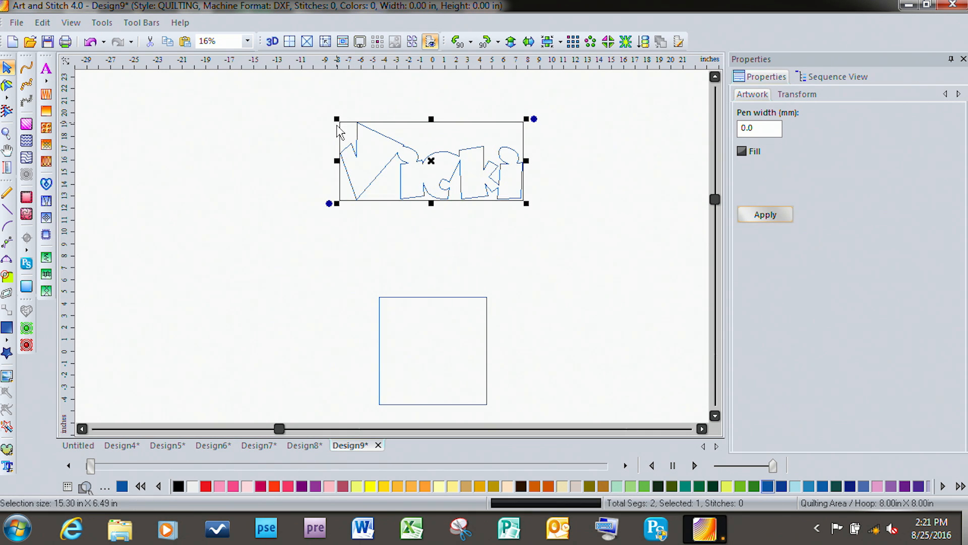
pyautogui.click(798, 95)
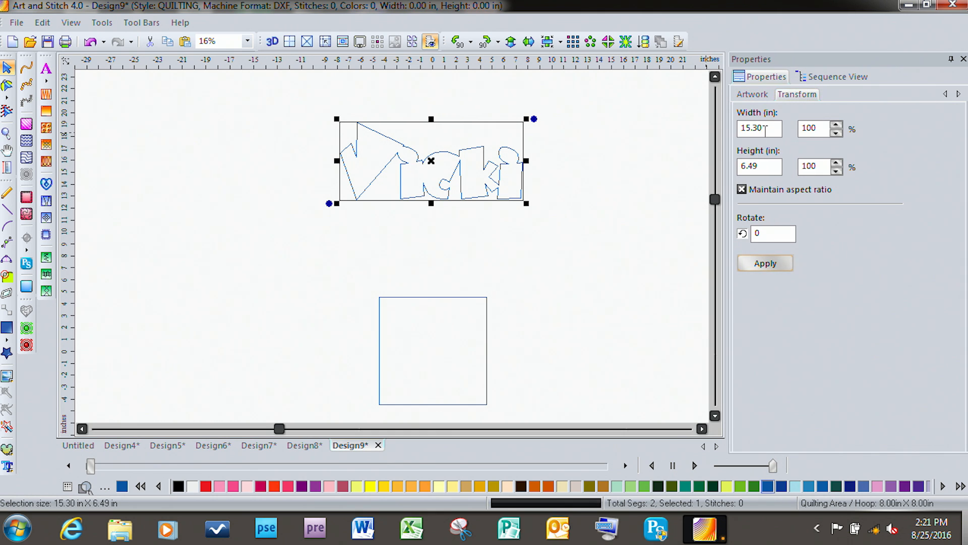
pyautogui.moveTo(766, 127); pyautogui.dragTo(728, 127)
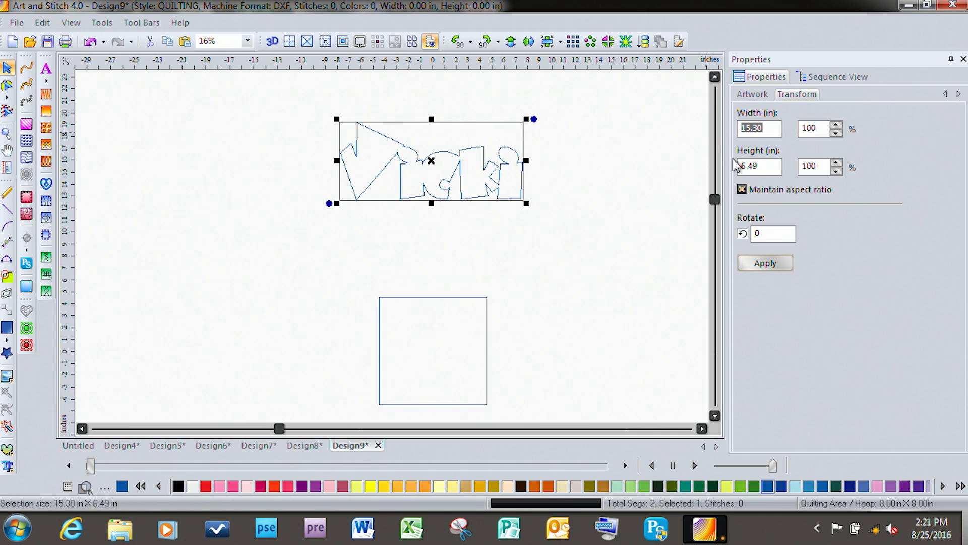
pyautogui.write('8.5')
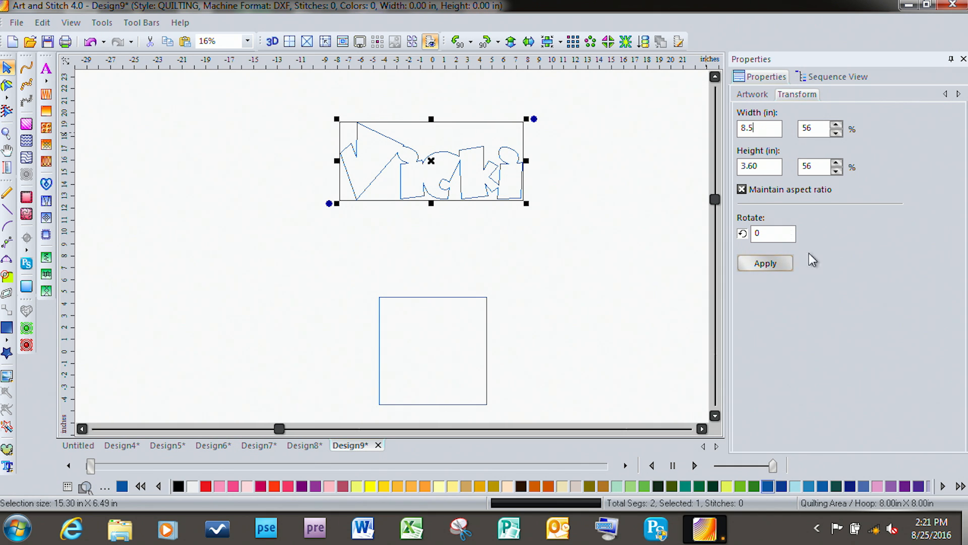
pyautogui.click(765, 263)
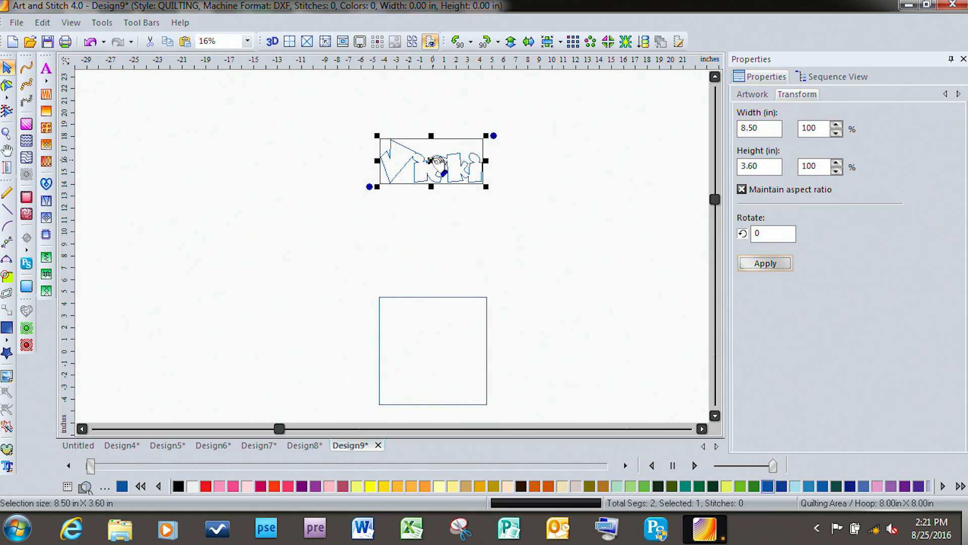
# Move the word into the upper part of the square and shrink it proportionally to about 6.3 in wide
pyautogui.moveTo(437, 161); pyautogui.dragTo(436, 321)
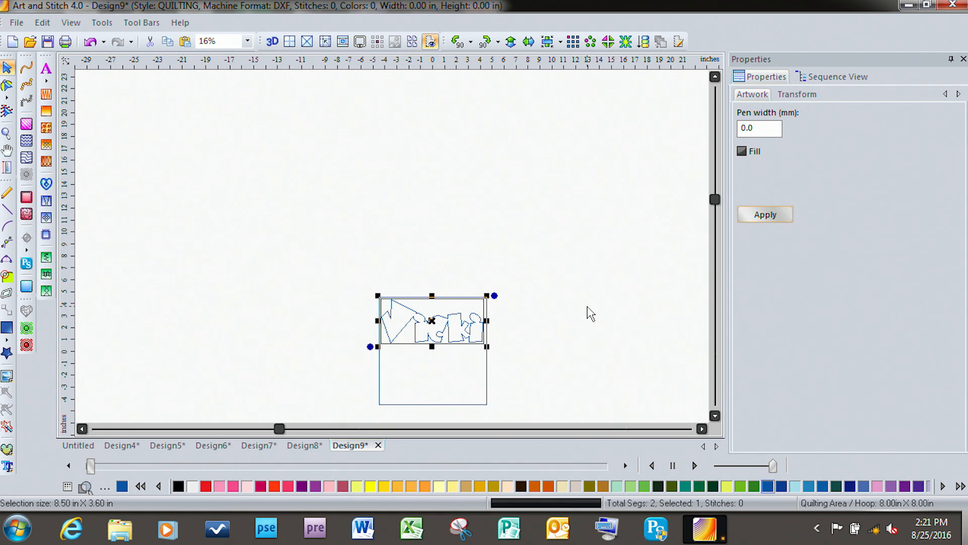
pyautogui.press('space')
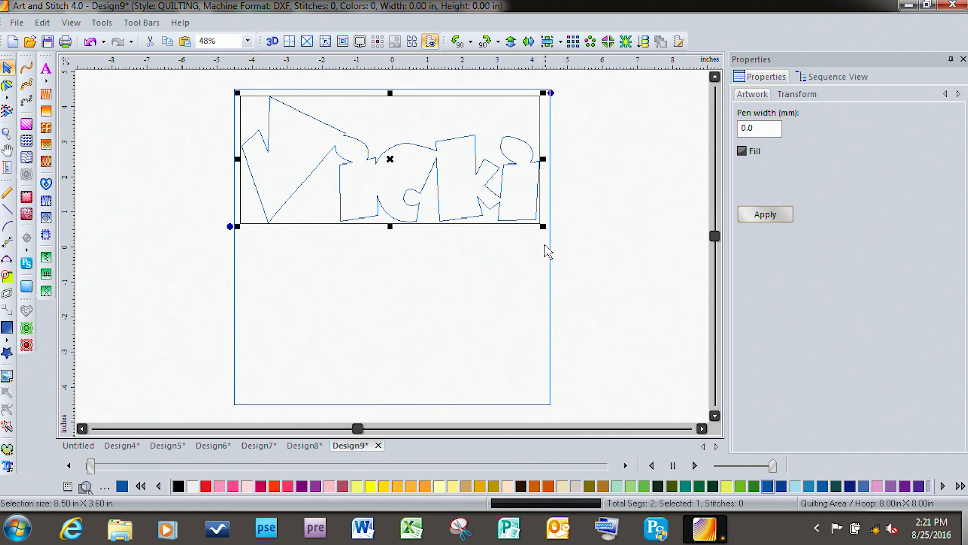
pyautogui.moveTo(543, 226); pyautogui.dragTo(468, 186)
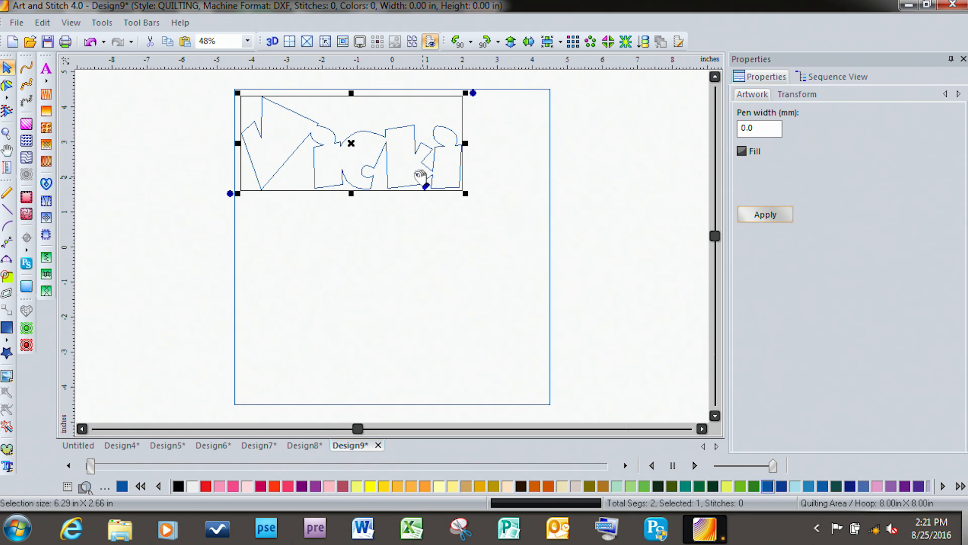
# Set the word aside to the right of the square and place horizontal guides at 3 and -3 in and vertical guides at 2.5 and -2.5 in
pyautogui.moveTo(355, 144); pyautogui.dragTo(675, 184)
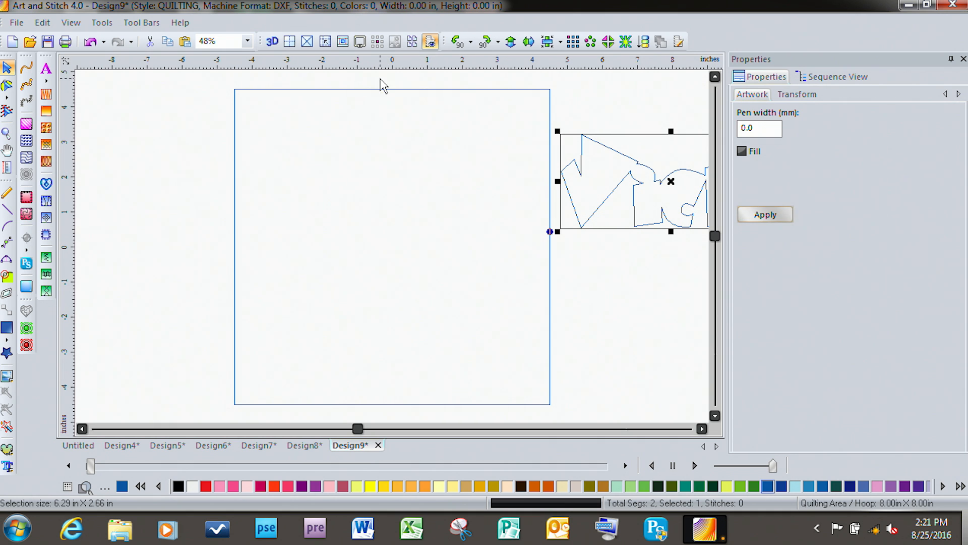
pyautogui.moveTo(381, 67); pyautogui.dragTo(376, 148)
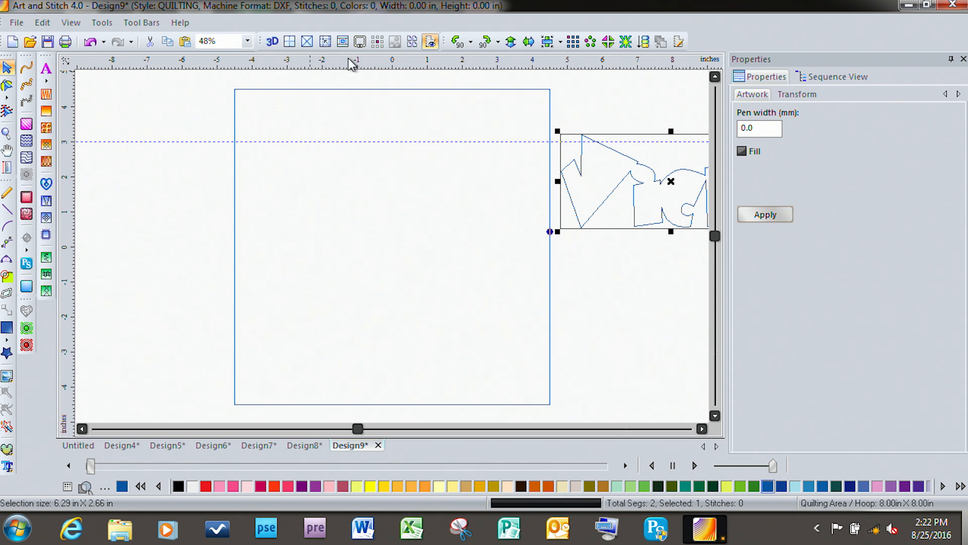
pyautogui.moveTo(348, 59); pyautogui.dragTo(359, 351)
pyautogui.moveTo(64, 246); pyautogui.dragTo(482, 213)
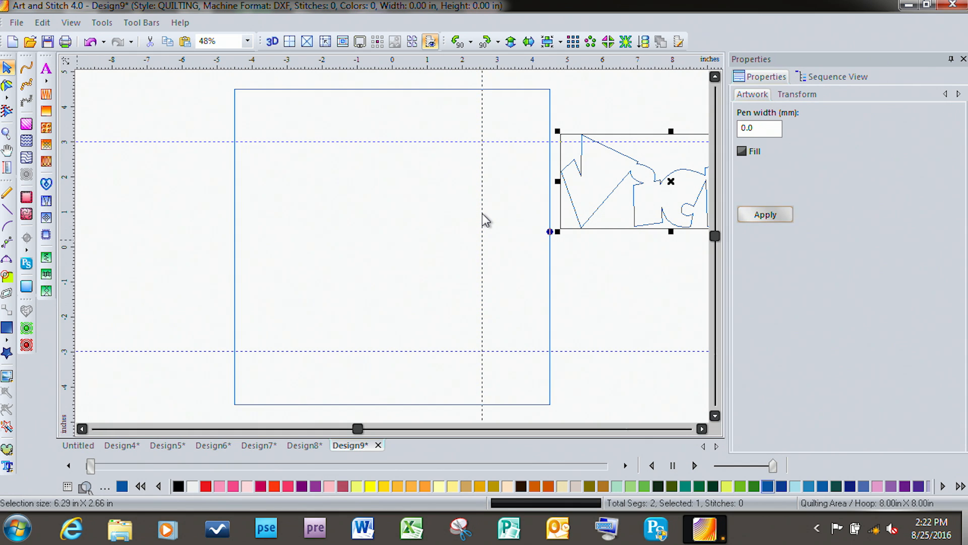
pyautogui.moveTo(482, 213); pyautogui.dragTo(480, 214)
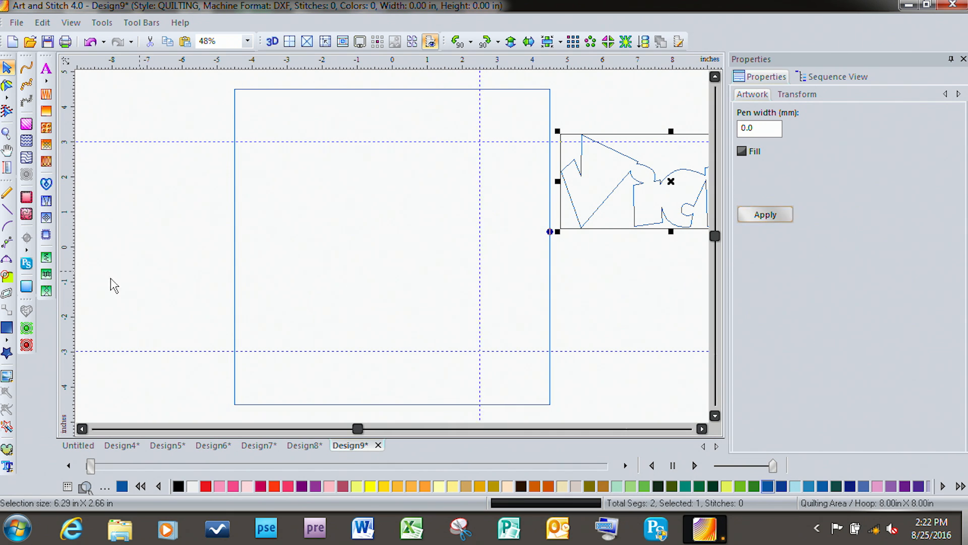
pyautogui.moveTo(66, 295); pyautogui.dragTo(306, 232)
# Place the word in the square's lower left corner and enlarge it to about 6.55 in wide, ending at the right vertical guide
pyautogui.moveTo(674, 189); pyautogui.dragTo(359, 356)
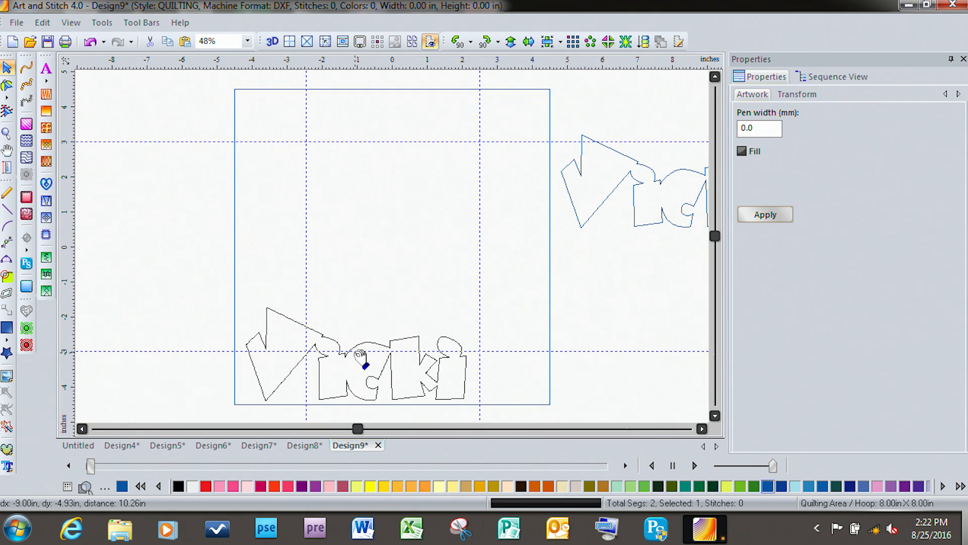
pyautogui.moveTo(360, 356); pyautogui.dragTo(358, 354)
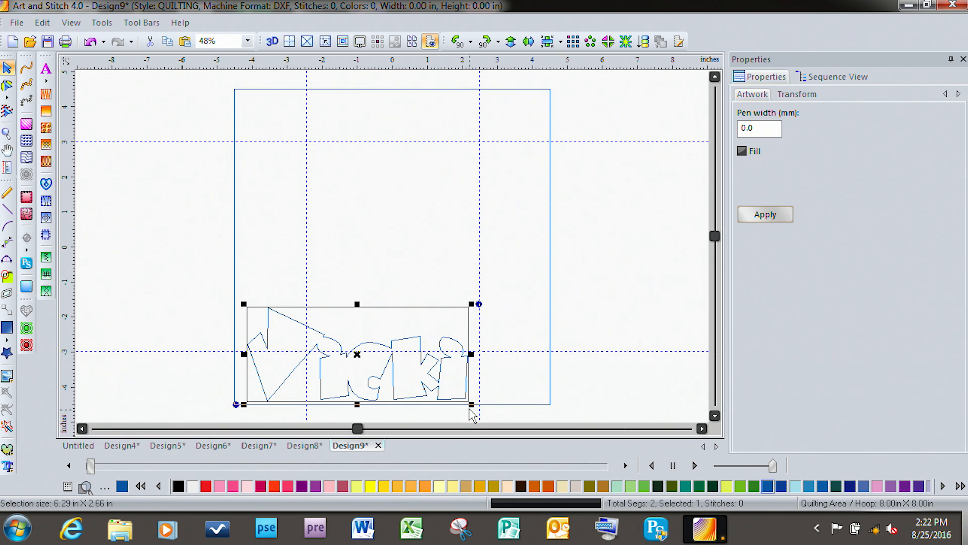
pyautogui.moveTo(471, 404); pyautogui.dragTo(479, 409)
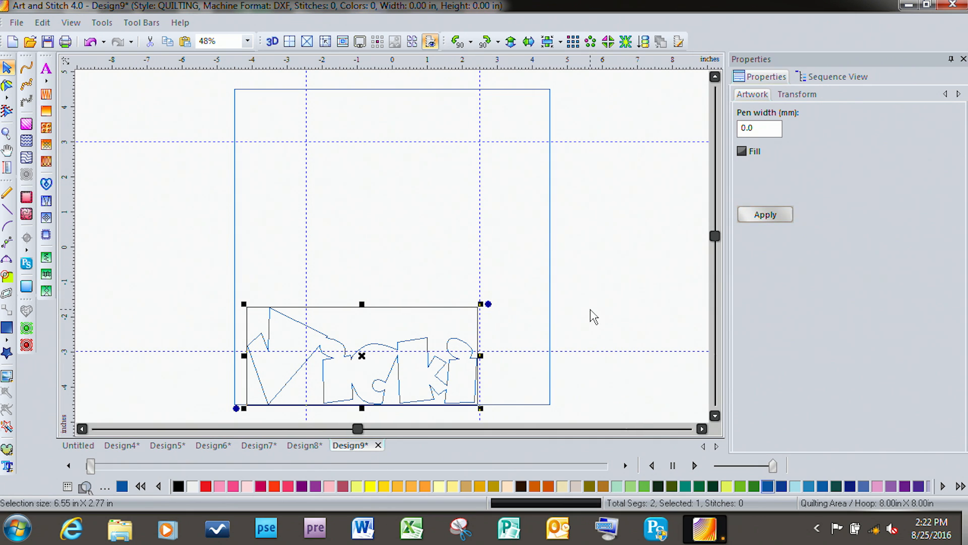
# Try duplicating the word, rotating the copy 90 degrees to the right and fitting it along the square's left side
pyautogui.hotkey('ctrl', 'd')
pyautogui.moveTo(389, 378); pyautogui.dragTo(419, 209)
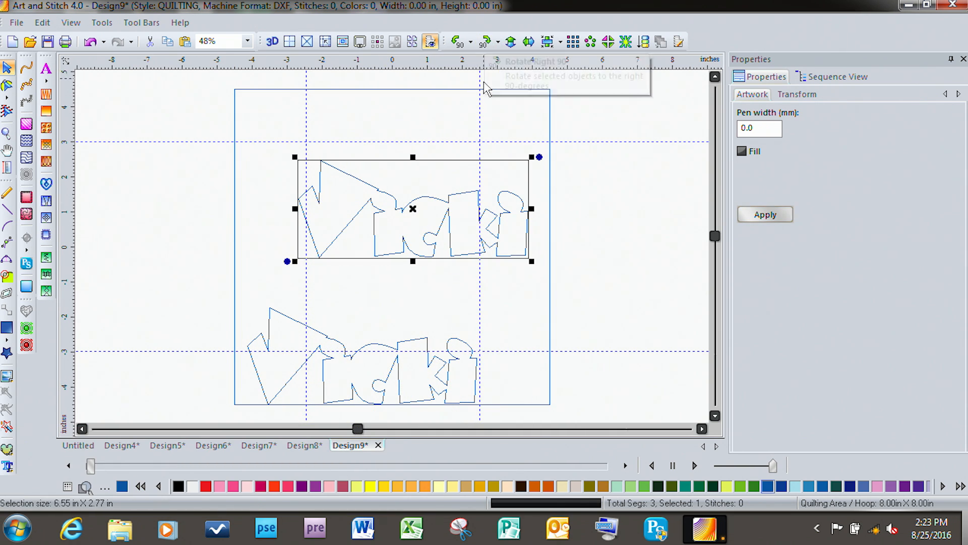
pyautogui.click(485, 42)
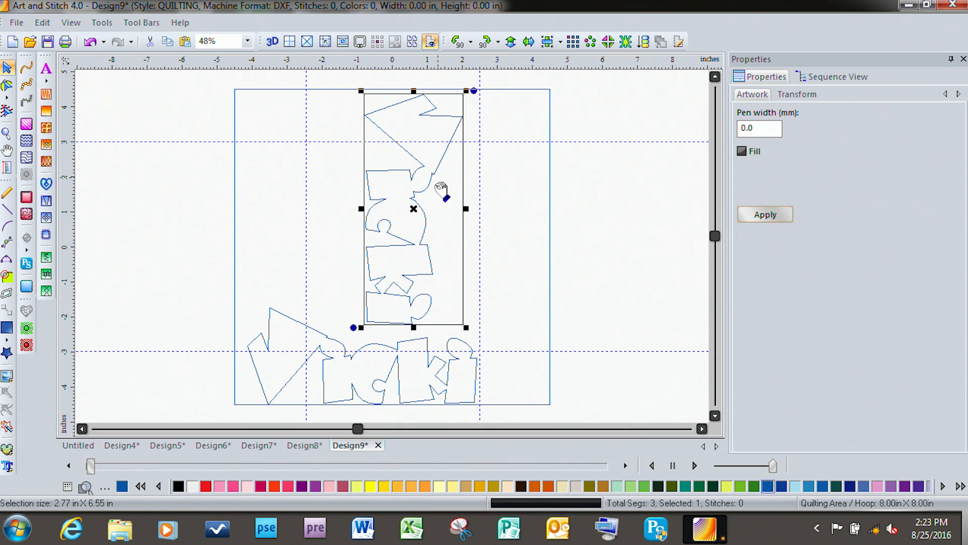
pyautogui.moveTo(418, 212); pyautogui.dragTo(301, 210)
pyautogui.click(418, 275)
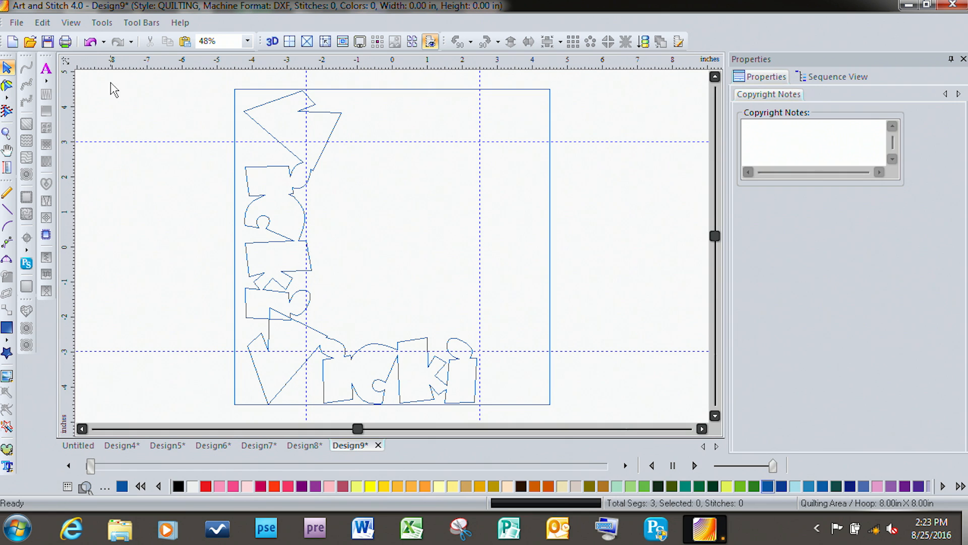
# Undo the rotated copy's placement, its rotation and the duplication of the word
pyautogui.click(90, 42)
pyautogui.click(89, 42)
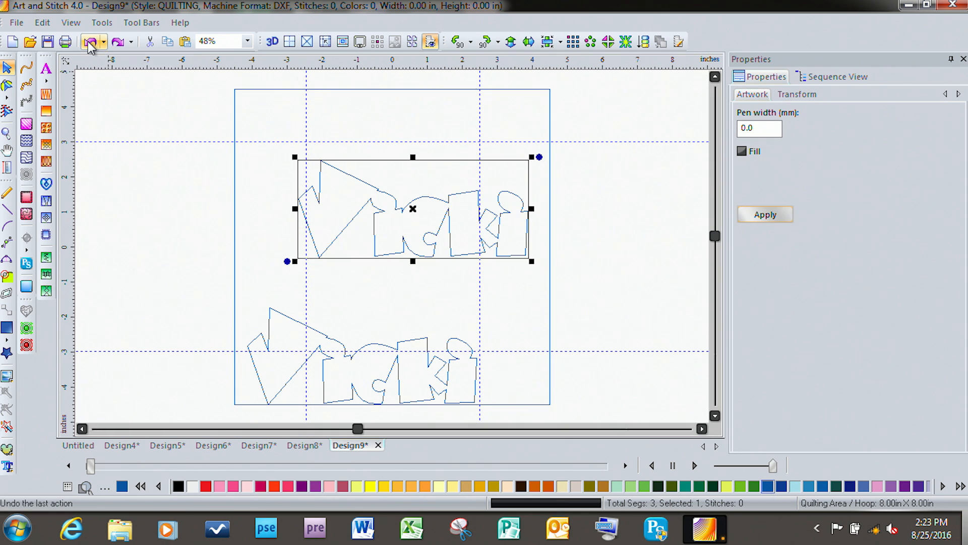
pyautogui.click(90, 42)
pyautogui.click(90, 42)
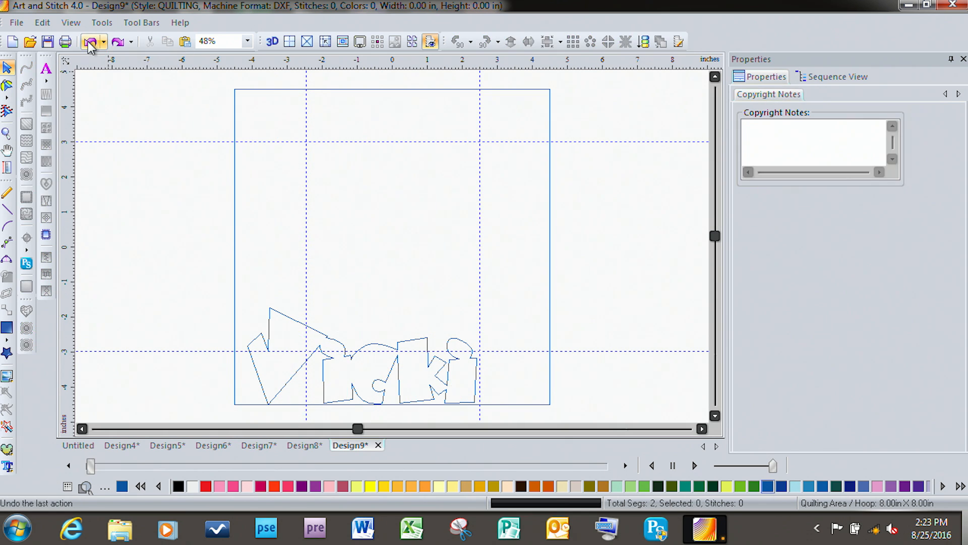
# Shrink the word in the square's lower left corner proportionally to about 6.28 in wide
pyautogui.click(394, 384)
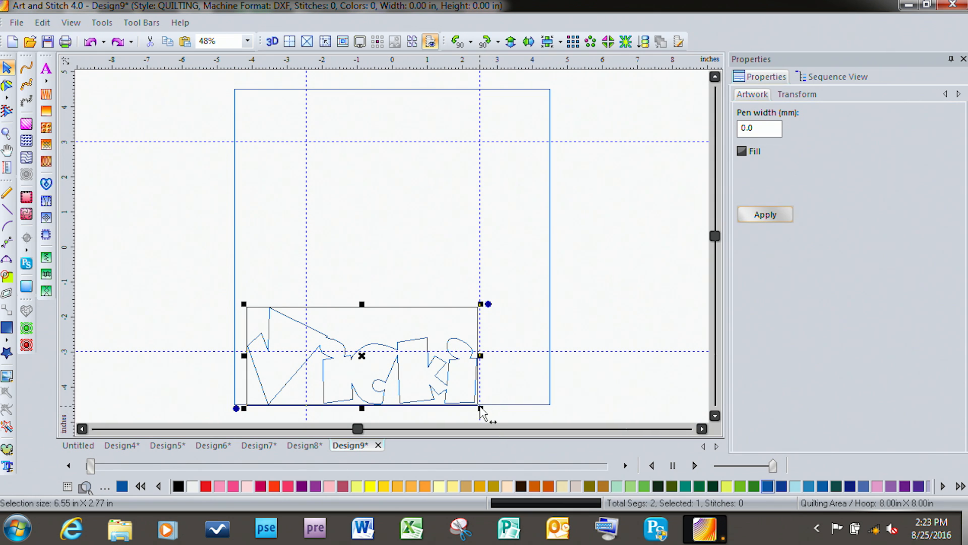
pyautogui.moveTo(480, 406); pyautogui.dragTo(470, 399)
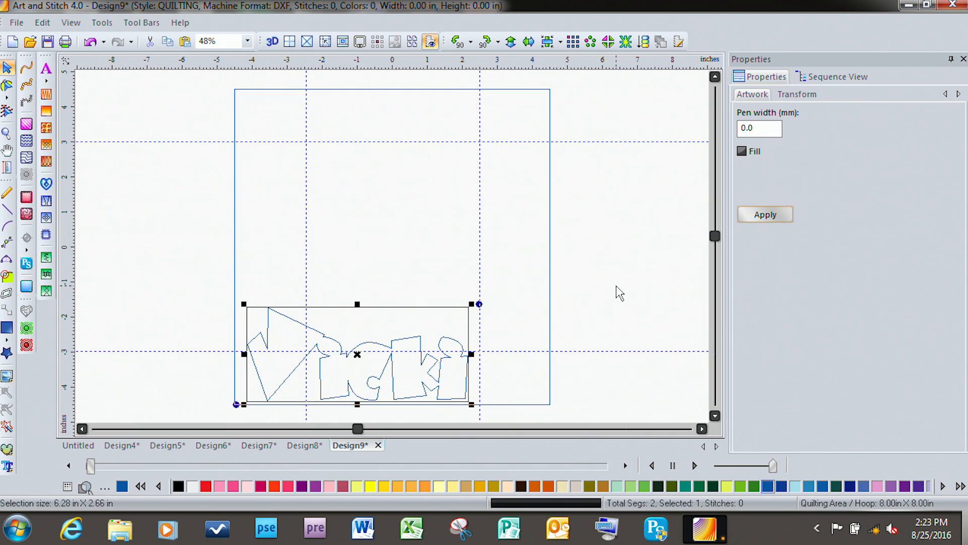
pyautogui.click(620, 294)
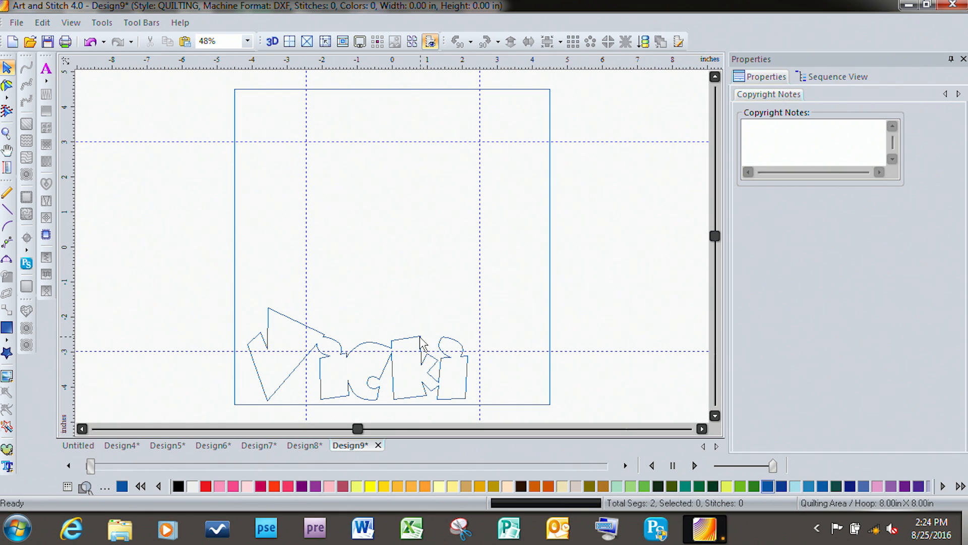
# Duplicate the word, rotate the copy 90 degrees to the right and fit it along the square's left side, up to the top edge
pyautogui.click(409, 344)
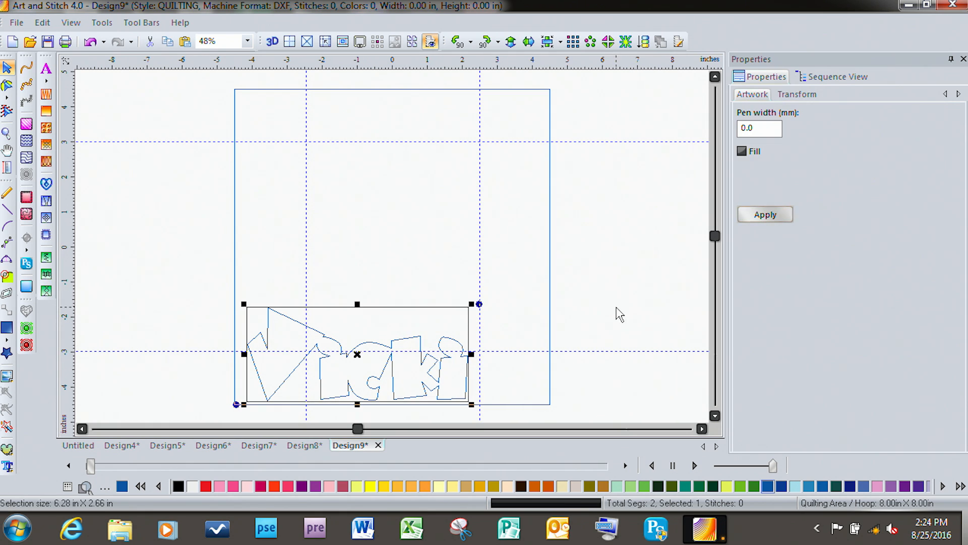
pyautogui.hotkey('ctrl', 'd')
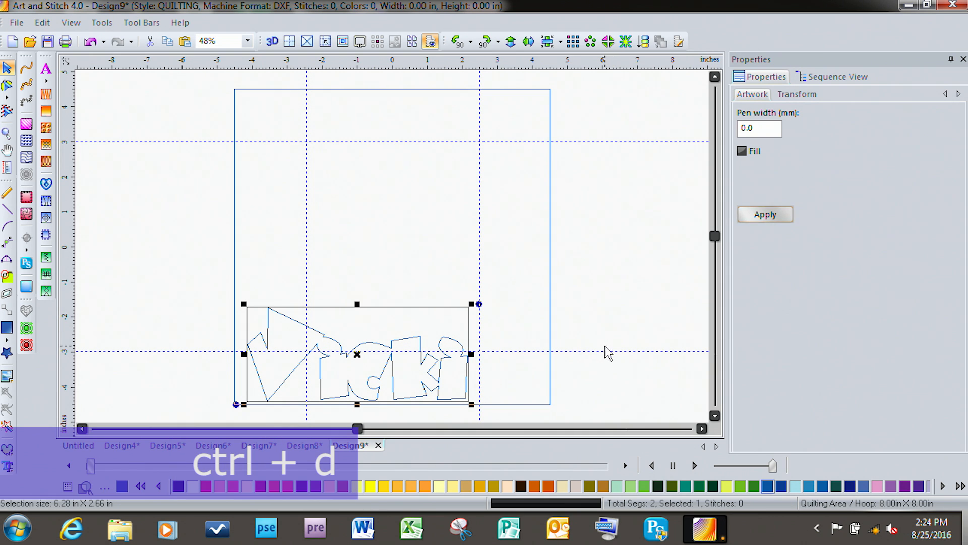
pyautogui.click(485, 42)
pyautogui.moveTo(384, 372); pyautogui.dragTo(300, 203)
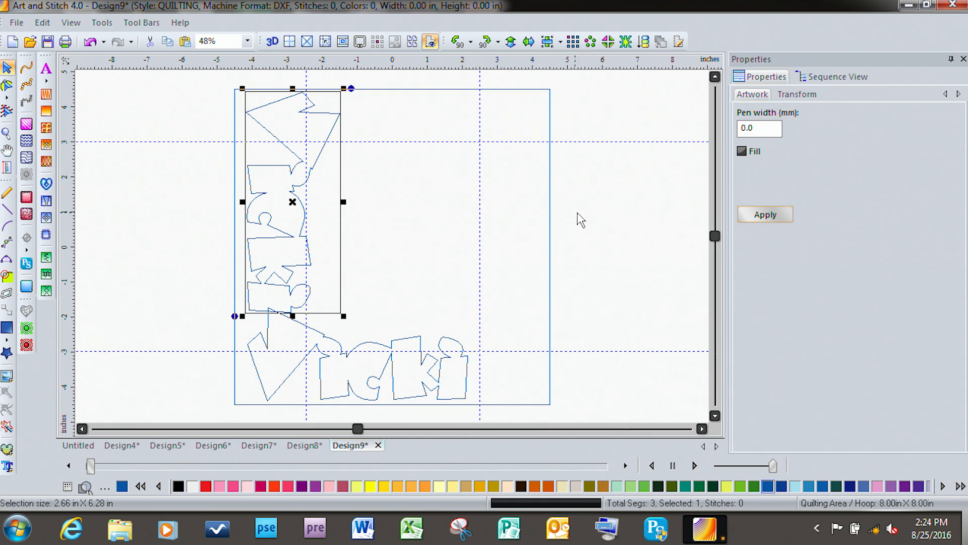
pyautogui.click(615, 218)
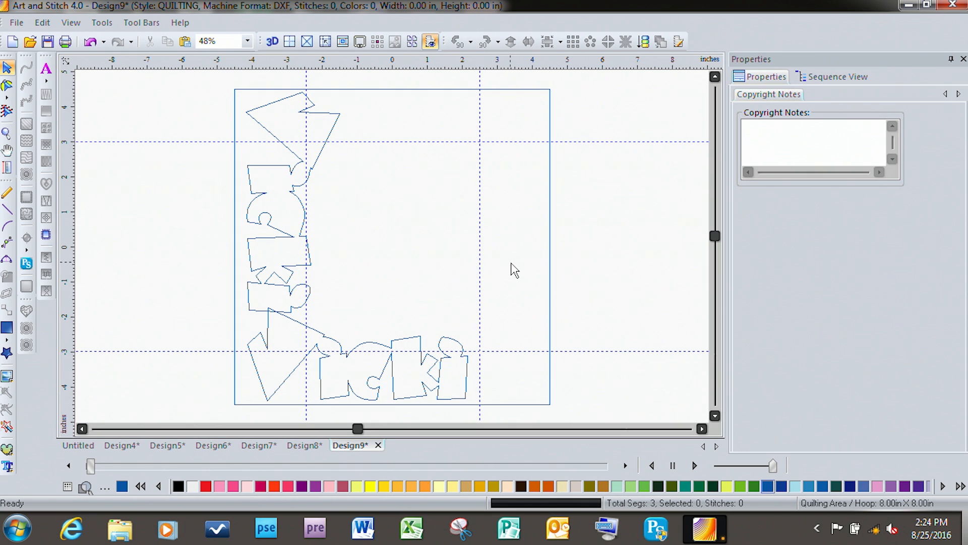
# Duplicate the left-side word, rotate the copy 90 degrees to the right and fit it along the square's top edge, ending at the upper right corner
pyautogui.moveTo(300, 170)
pyautogui.mouseDown()
pyautogui.moveTo(303, 186)
pyautogui.moveTo(311, 174)
pyautogui.mouseUp()
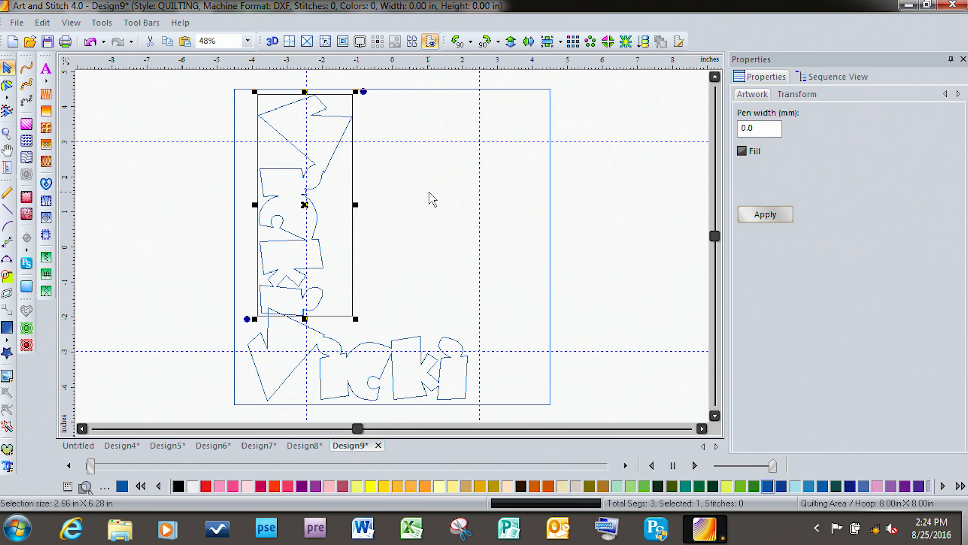
pyautogui.hotkey('ctrl', 'z')
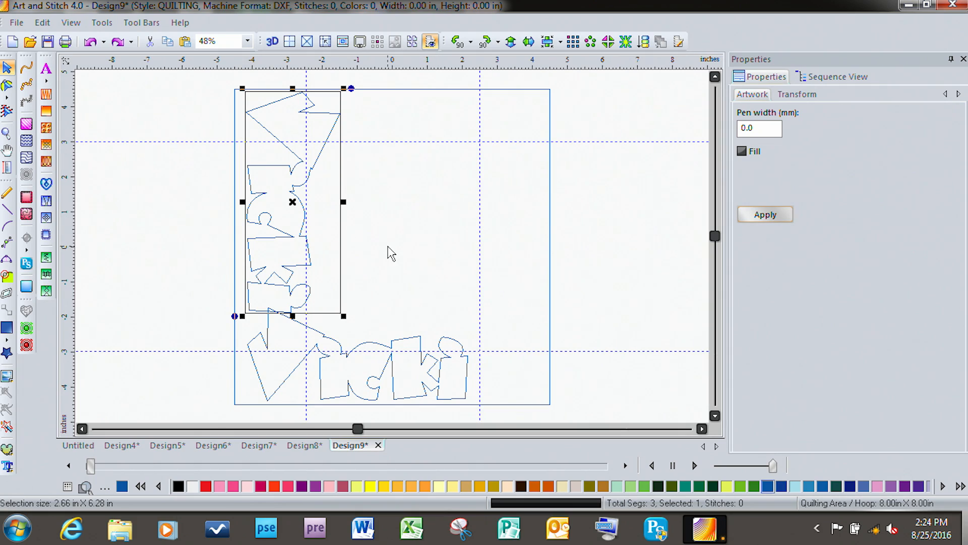
pyautogui.hotkey('ctrl', 'd')
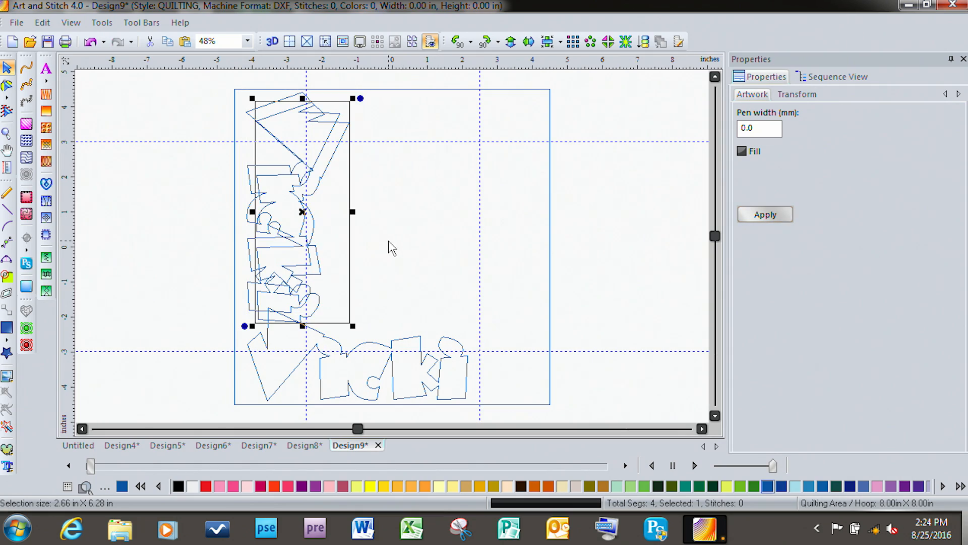
pyautogui.moveTo(306, 211); pyautogui.dragTo(426, 201)
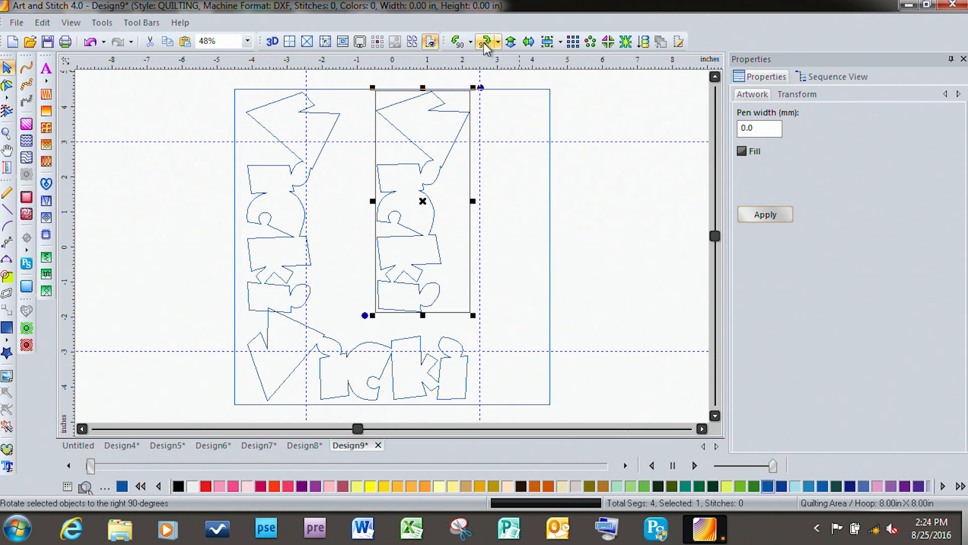
pyautogui.click(485, 41)
pyautogui.moveTo(429, 204); pyautogui.dragTo(446, 140)
pyautogui.click(570, 255)
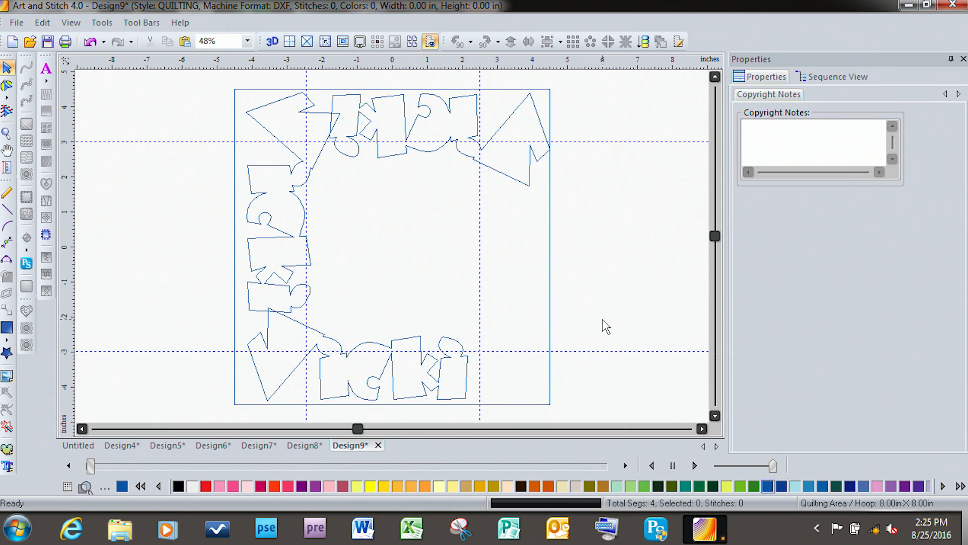
# Duplicate the top word, rotate the copy 90 degrees to the right and fit it along the square's right side, down to the lower corner
pyautogui.click(542, 159)
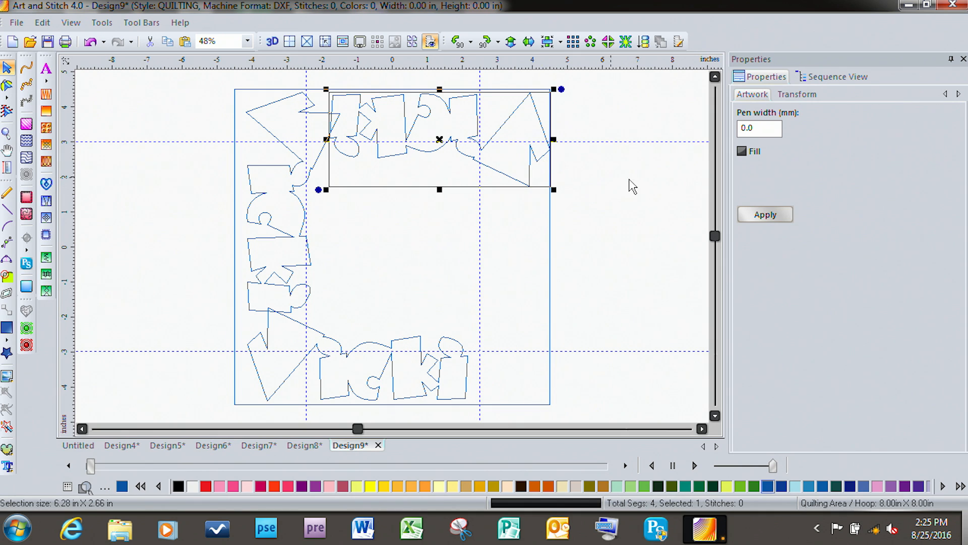
pyautogui.hotkey('ctrl', 'd')
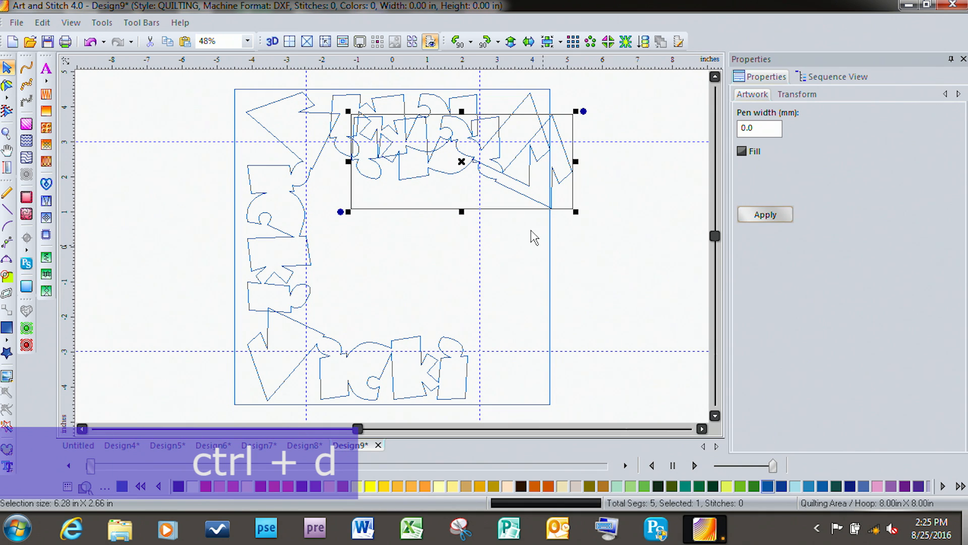
pyautogui.click(484, 42)
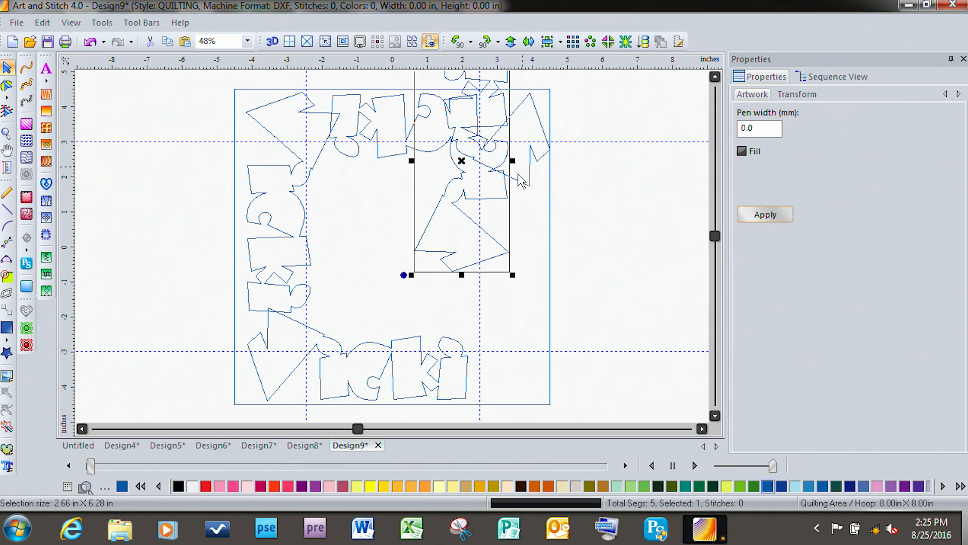
pyautogui.moveTo(466, 160); pyautogui.dragTo(512, 289)
pyautogui.click(603, 234)
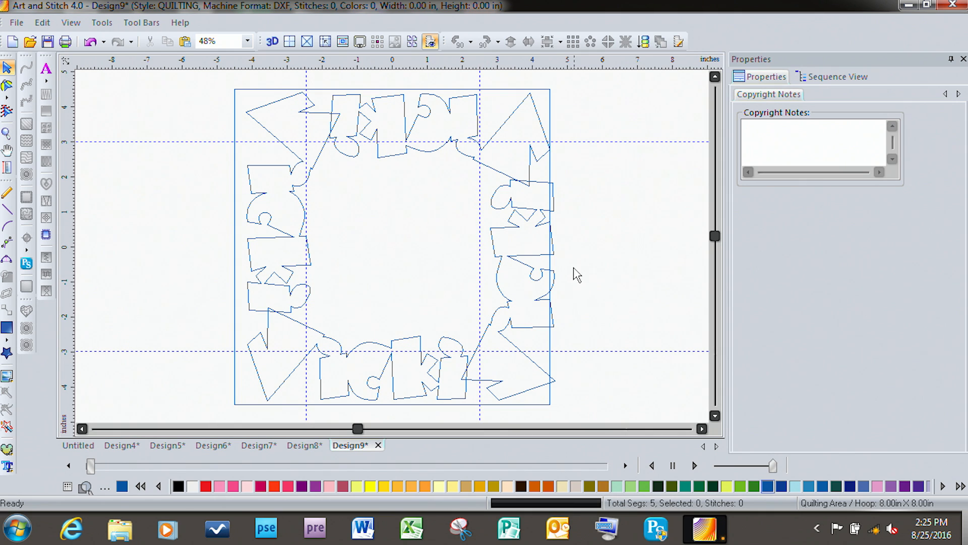
# Shorten the right-side word from its upper end to about 6.05 in tall, clearing the top word's corner letter
pyautogui.click(512, 234)
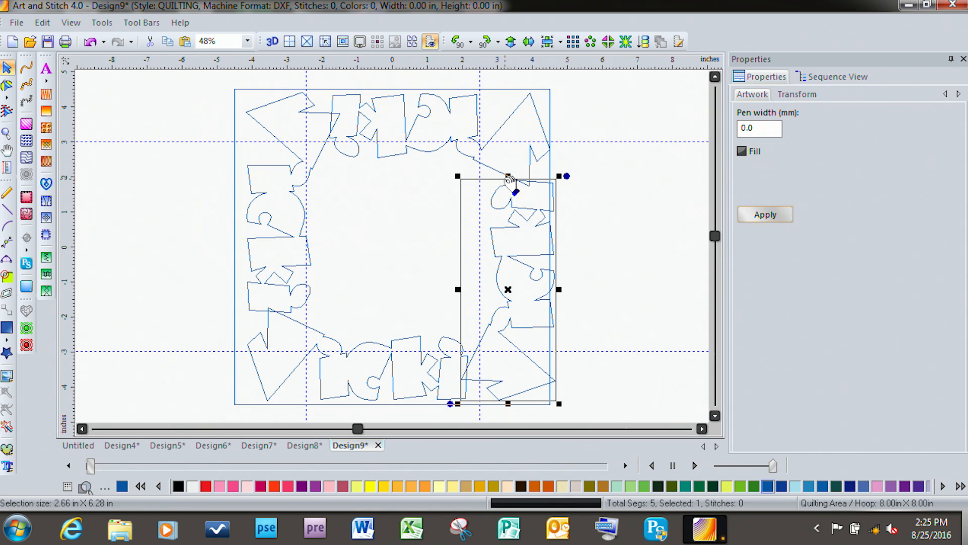
pyautogui.moveTo(507, 177); pyautogui.dragTo(508, 185)
pyautogui.click(609, 234)
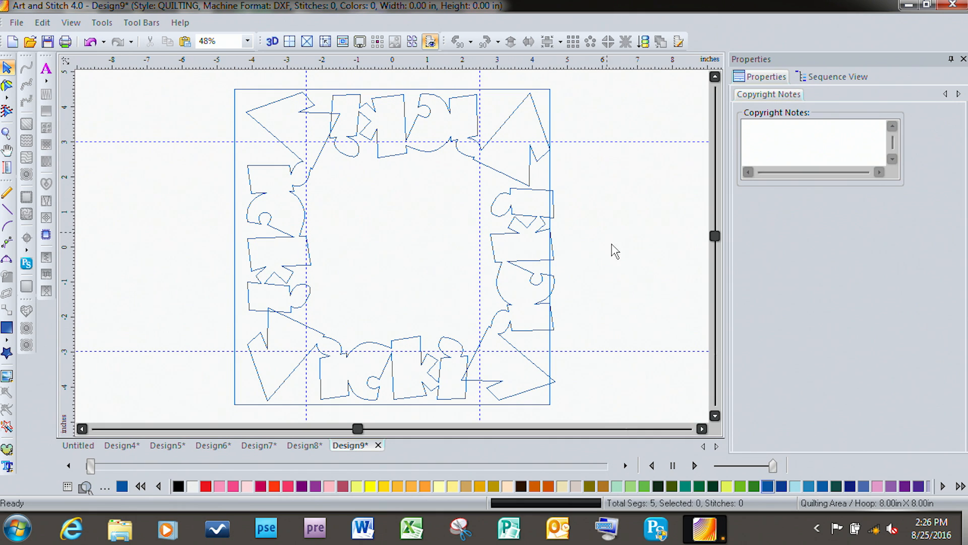
# Delete the square's outline from the design and remove all guidelines
pyautogui.click(842, 79)
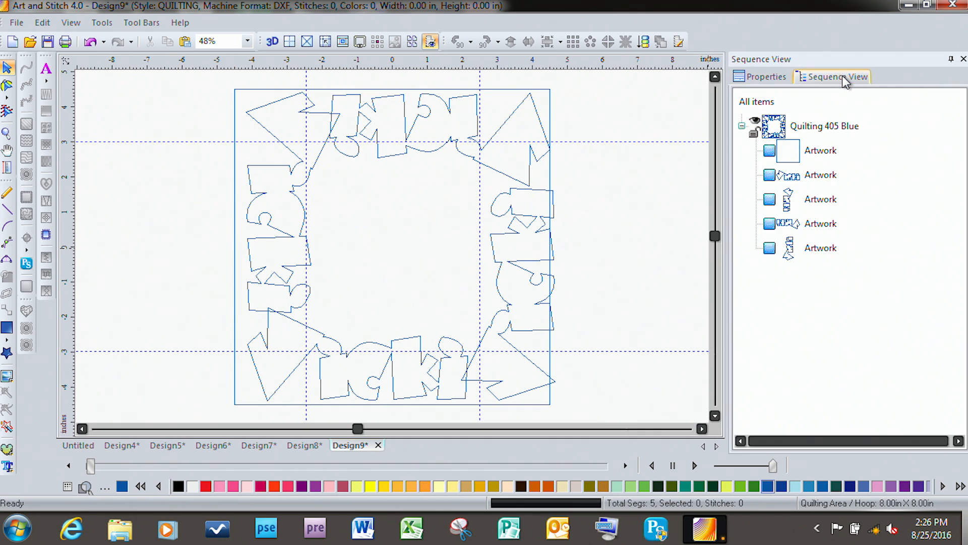
pyautogui.click(822, 151)
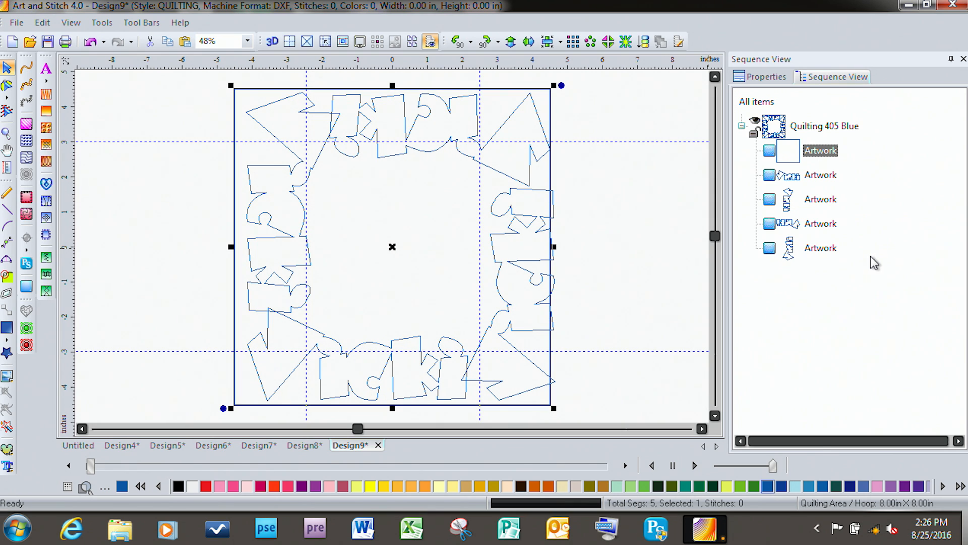
pyautogui.press('Delete')
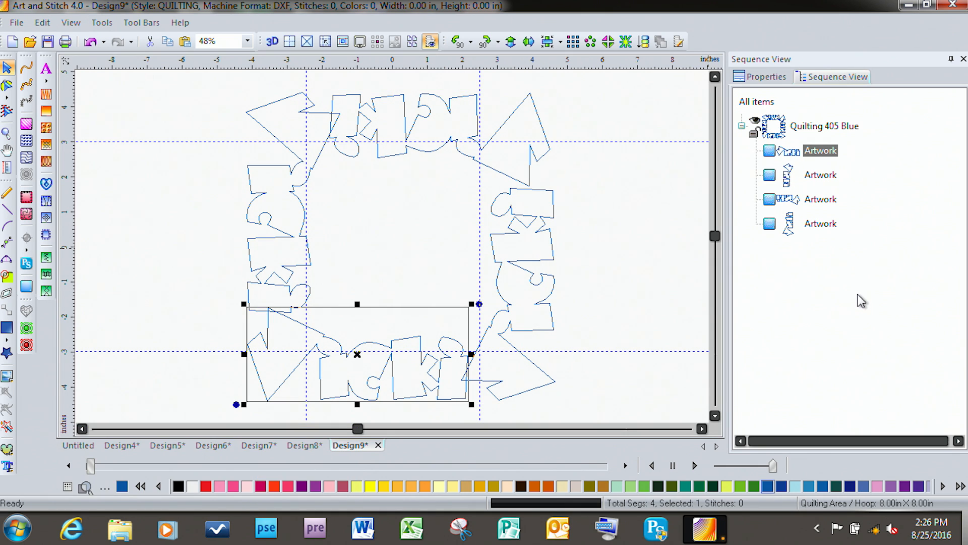
pyautogui.click(622, 272)
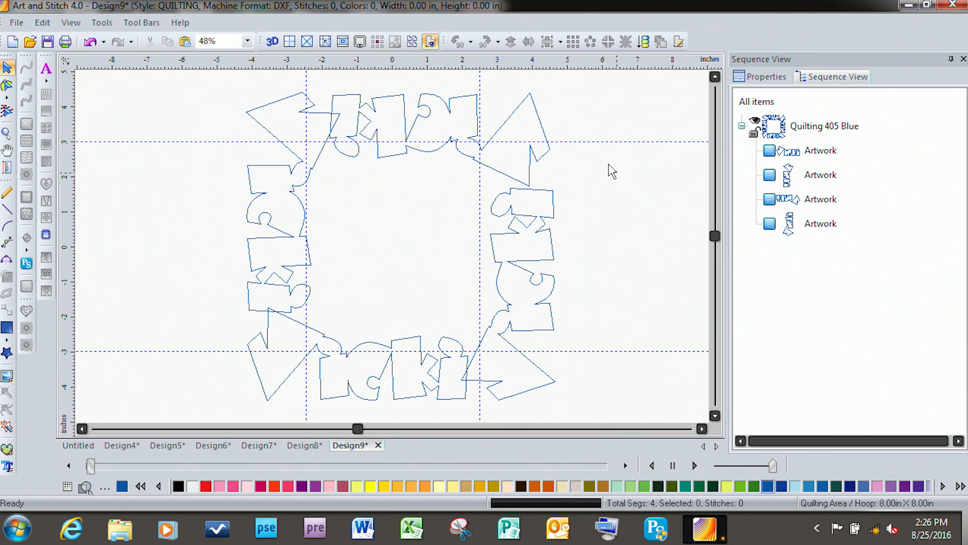
pyautogui.rightClick(584, 66)
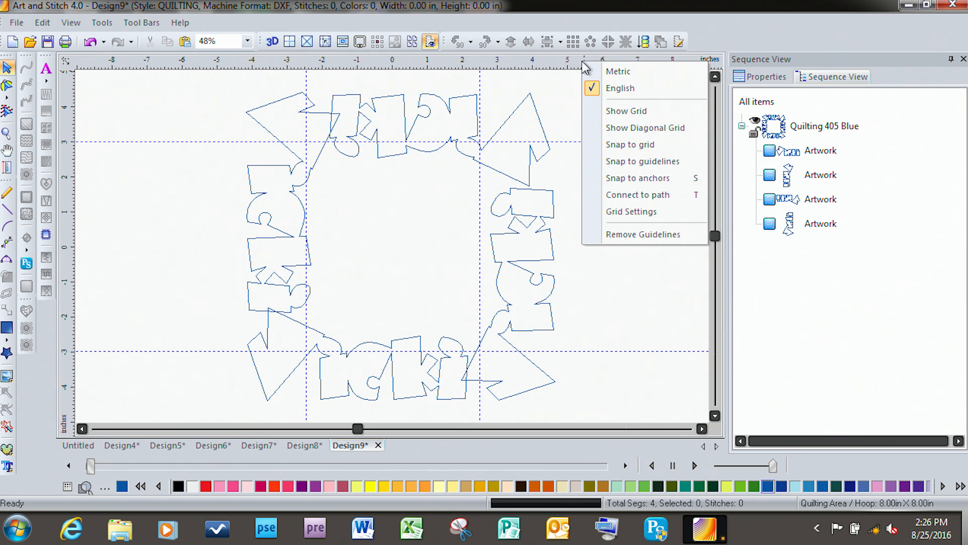
pyautogui.click(627, 235)
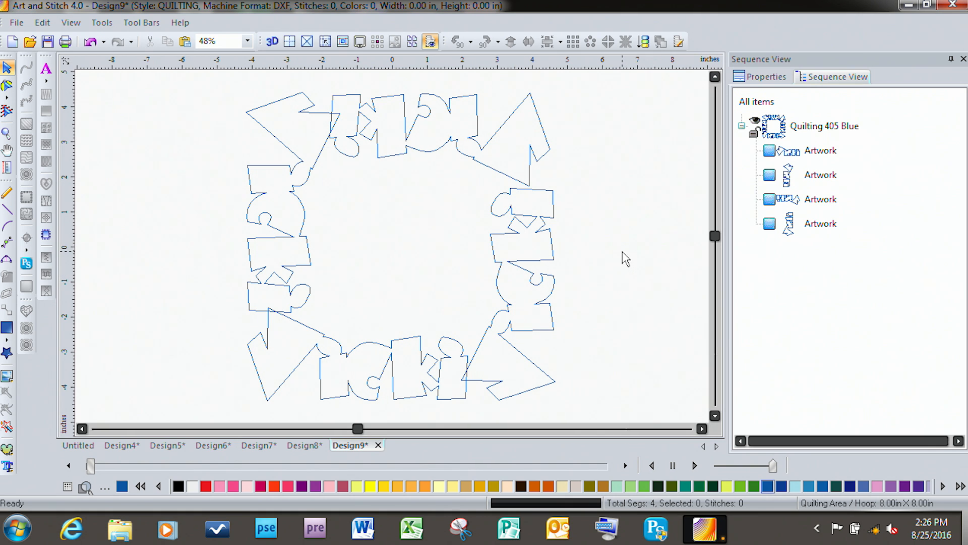
# Unite all four copies of the word into a single border outline
pyautogui.click(541, 296)
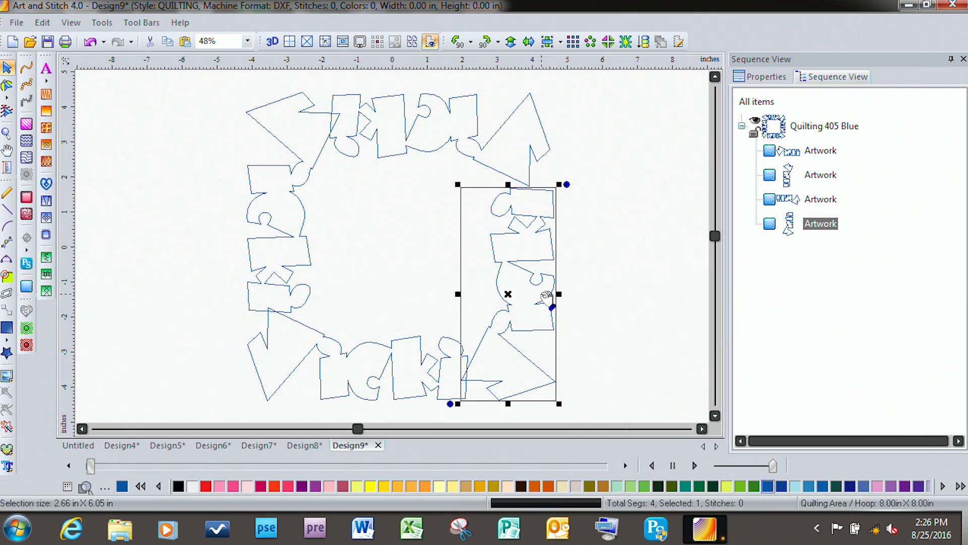
pyautogui.hotkey('ctrl', 'a')
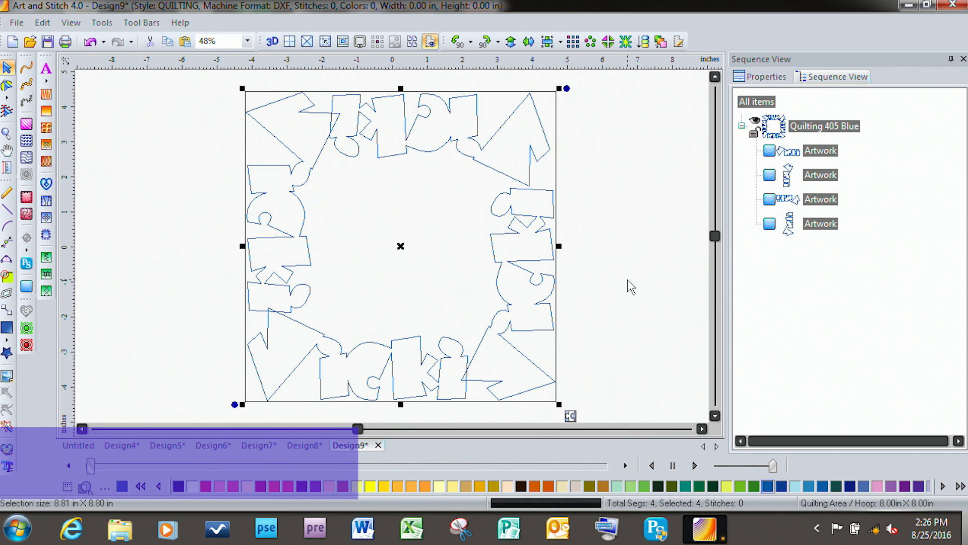
pyautogui.rightClick(458, 247)
pyautogui.moveTo(508, 256)
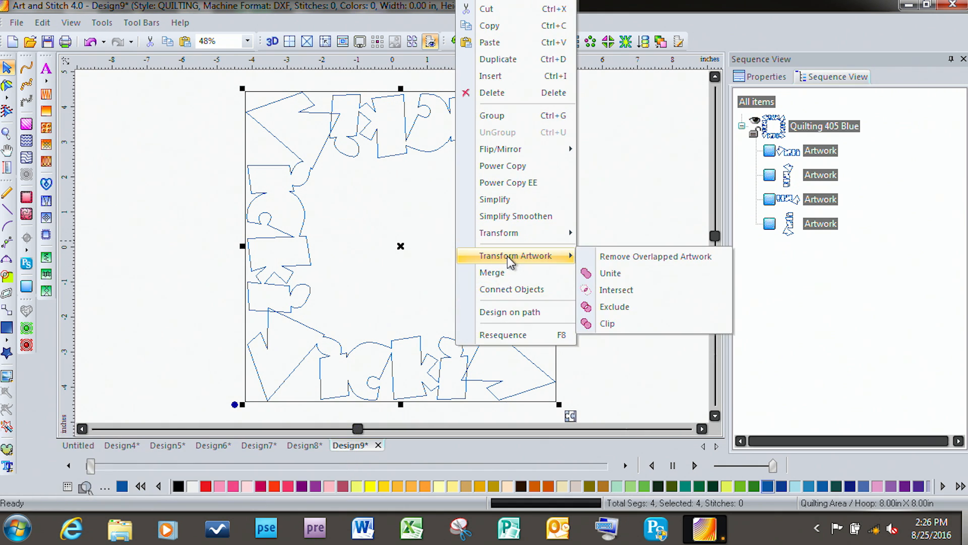
pyautogui.click(608, 273)
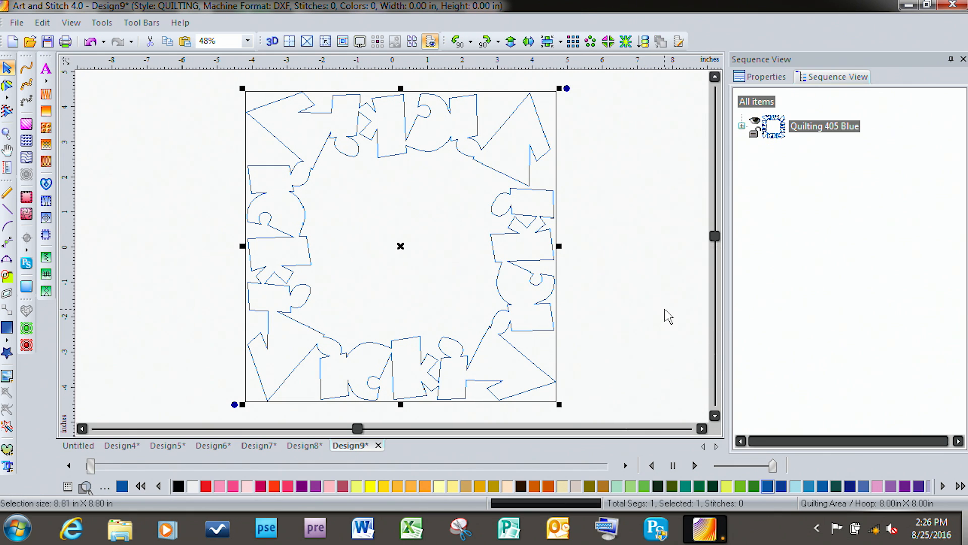
# Apply running stitches to the united border and play through its stitching sequence
pyautogui.click(27, 83)
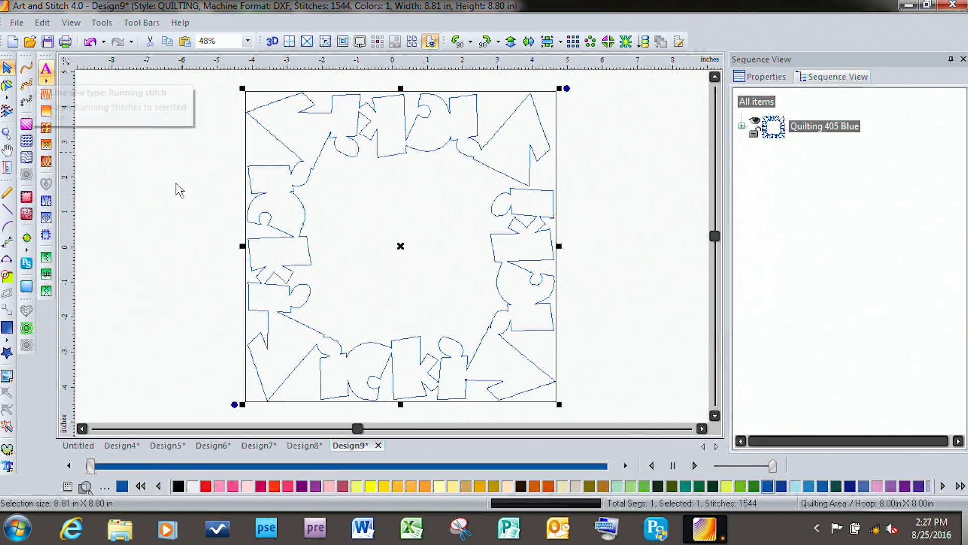
pyautogui.click(92, 466)
pyautogui.moveTo(91, 467)
pyautogui.mouseDown()
pyautogui.moveTo(461, 459)
pyautogui.moveTo(610, 421)
pyautogui.mouseUp()
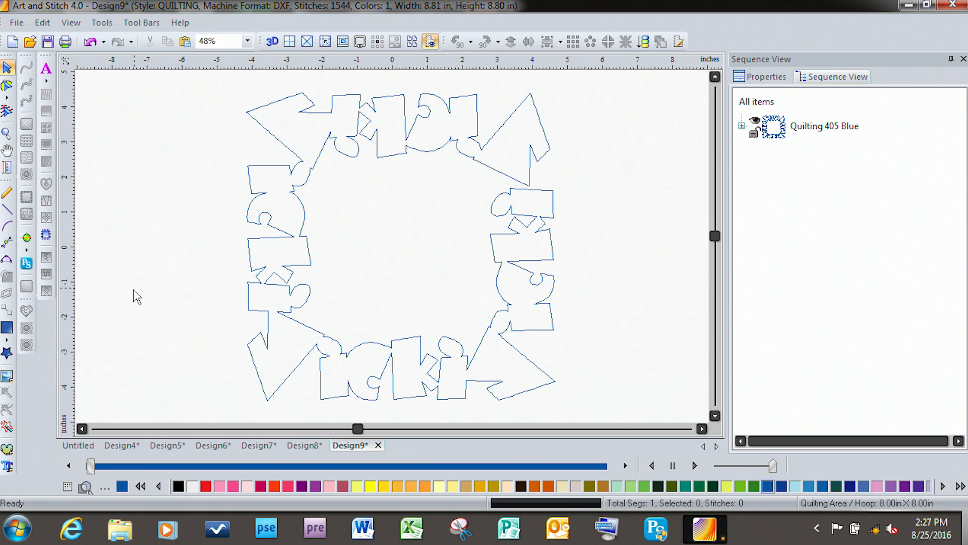
# Insert the star 5pt design from the library's Shapes folder into the block
pyautogui.click(6, 351)
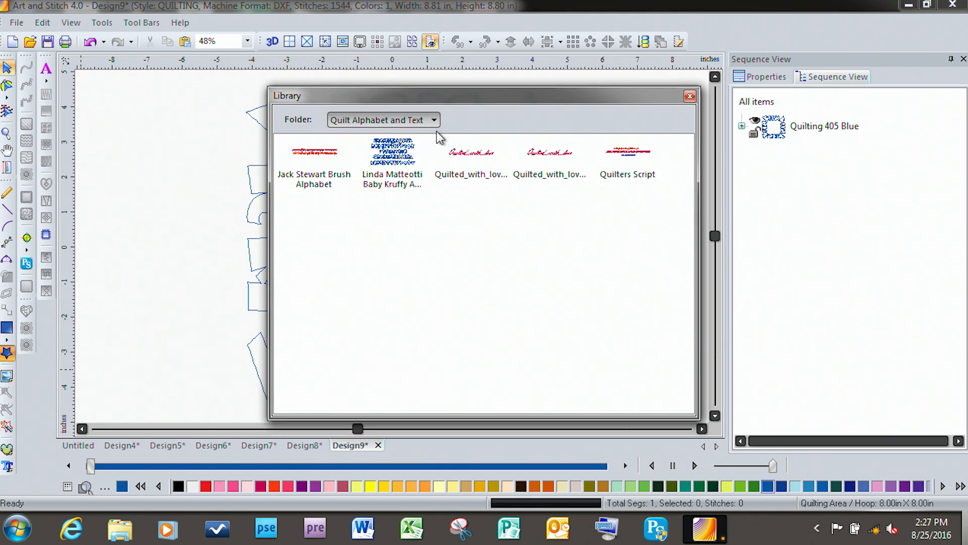
pyautogui.click(434, 121)
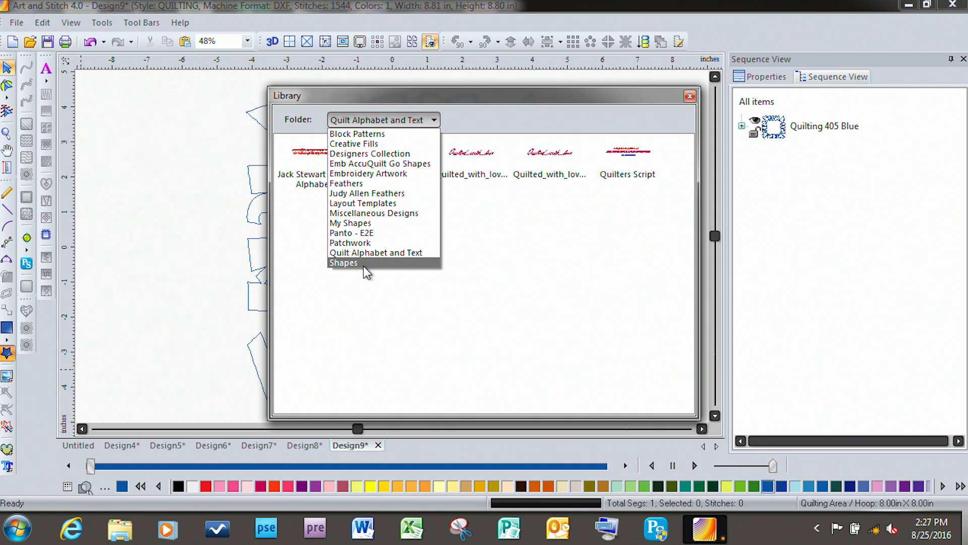
pyautogui.click(373, 265)
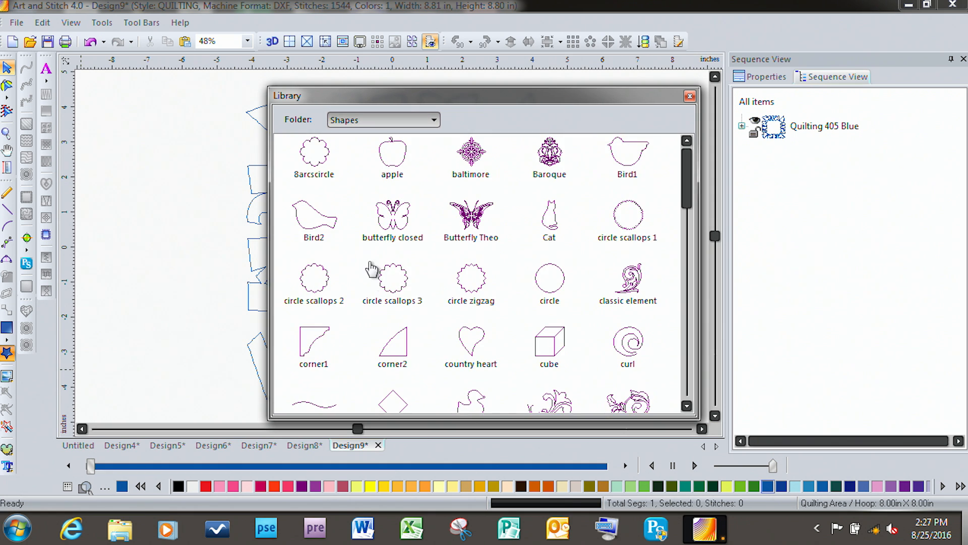
pyautogui.moveTo(685, 177); pyautogui.dragTo(669, 401)
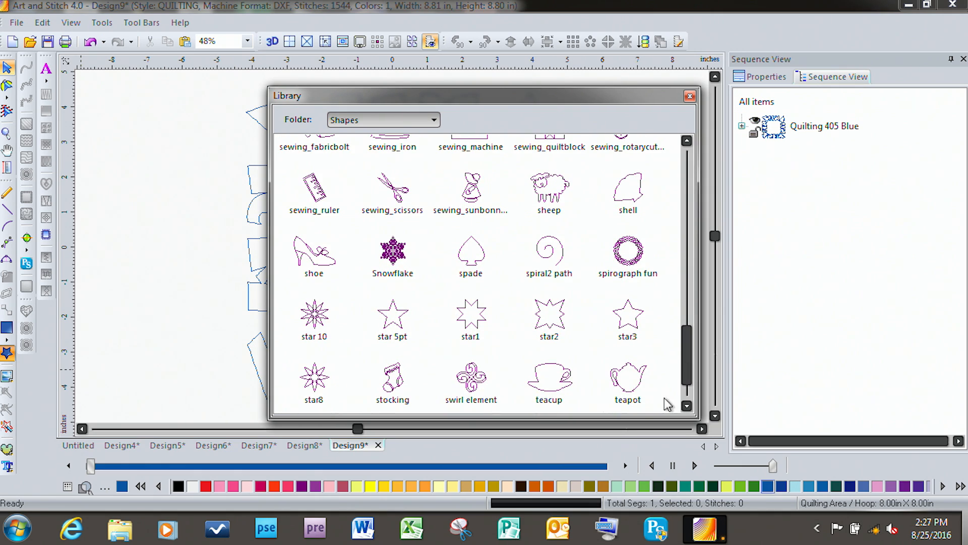
pyautogui.doubleClick(393, 323)
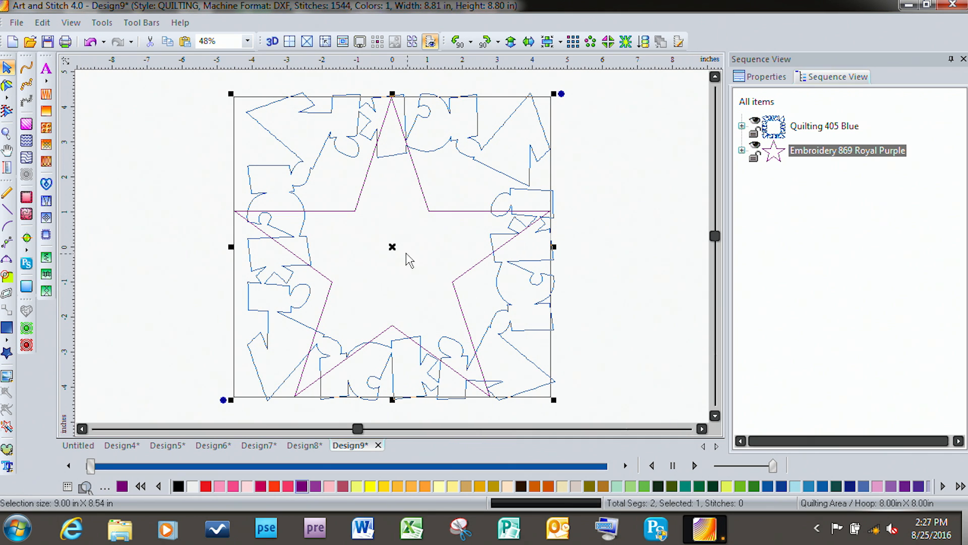
# Shrink the star to about 4.08 × 3.87 in and place it in the middle of the word border
pyautogui.moveTo(393, 247); pyautogui.dragTo(631, 264)
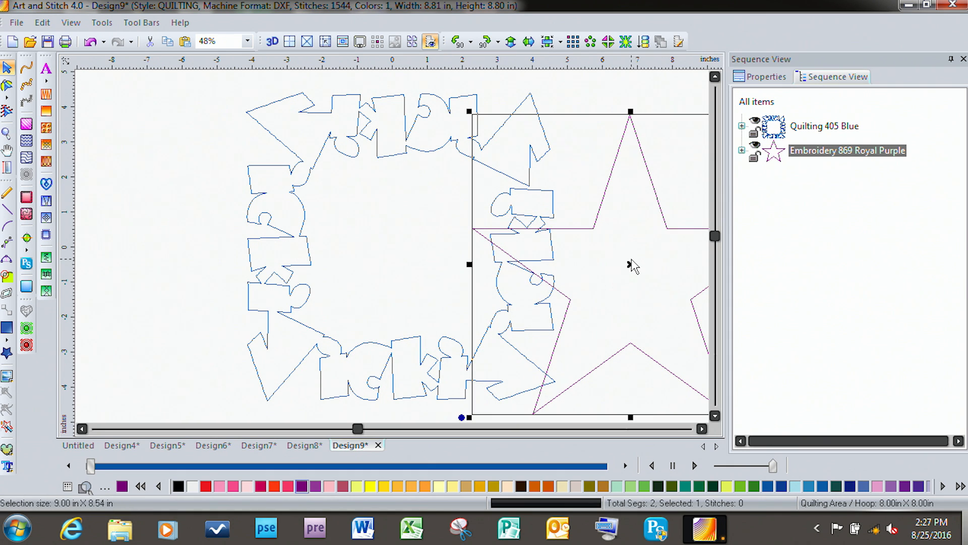
pyautogui.moveTo(469, 111); pyautogui.dragTo(638, 281)
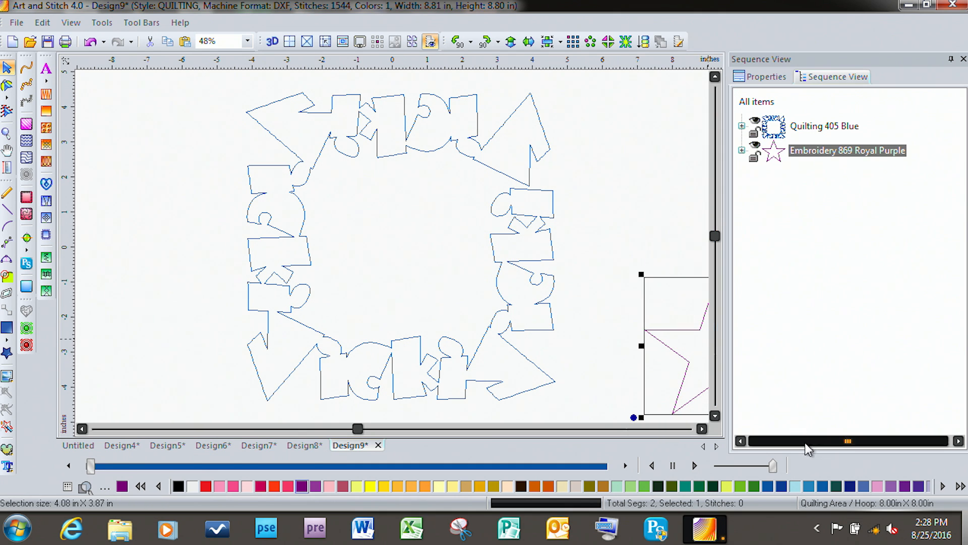
pyautogui.press('space')
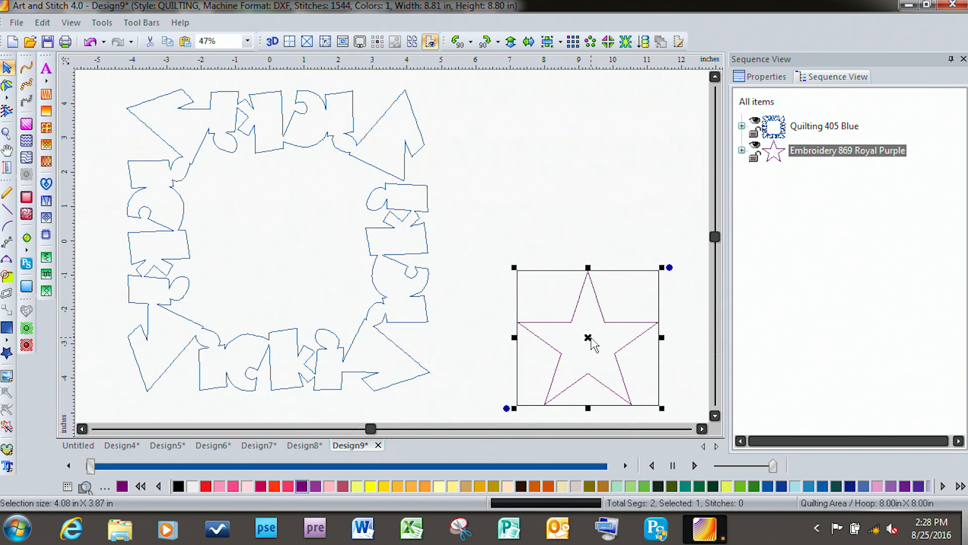
pyautogui.moveTo(592, 340); pyautogui.dragTo(282, 233)
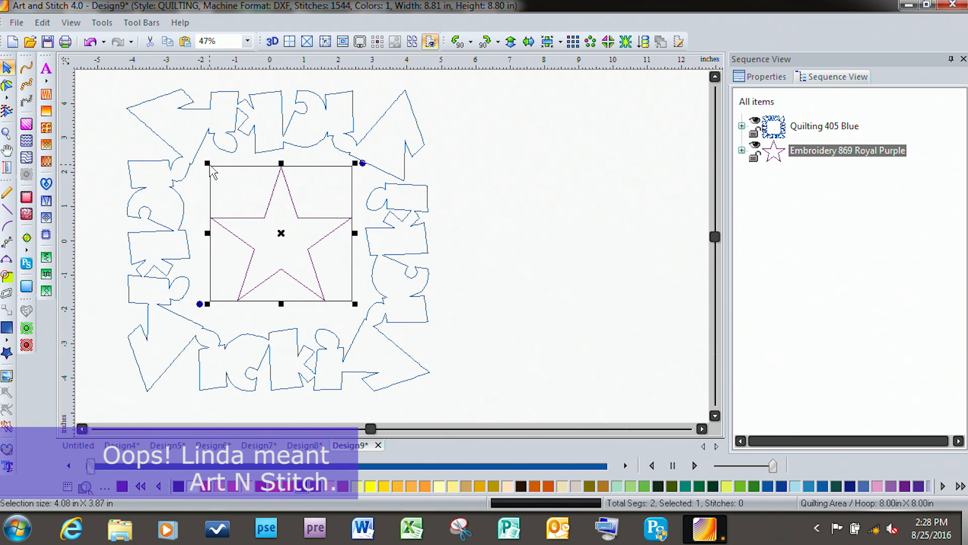
# Shrink the star to about 2.58 × 2.45 in, overlapping the border's upper-left inner lettering, and tilt it slightly counterclockwise
pyautogui.moveTo(204, 160); pyautogui.dragTo(259, 213)
pyautogui.moveTo(310, 260); pyautogui.dragTo(234, 194)
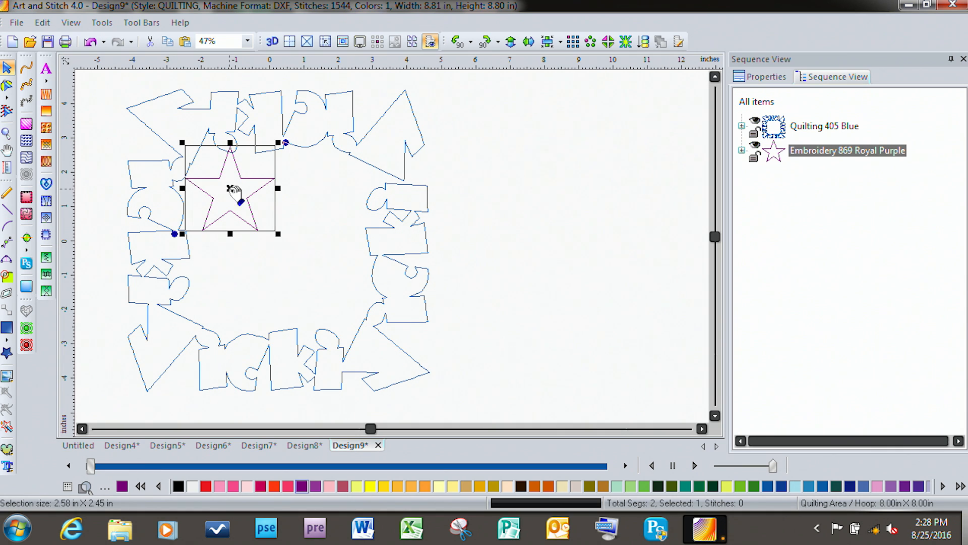
pyautogui.moveTo(284, 142); pyautogui.dragTo(276, 134)
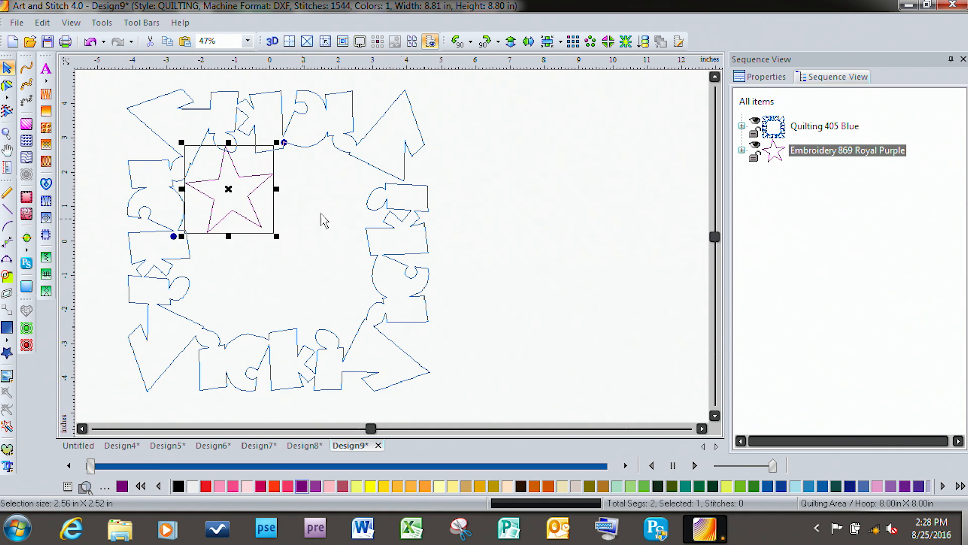
pyautogui.click(530, 201)
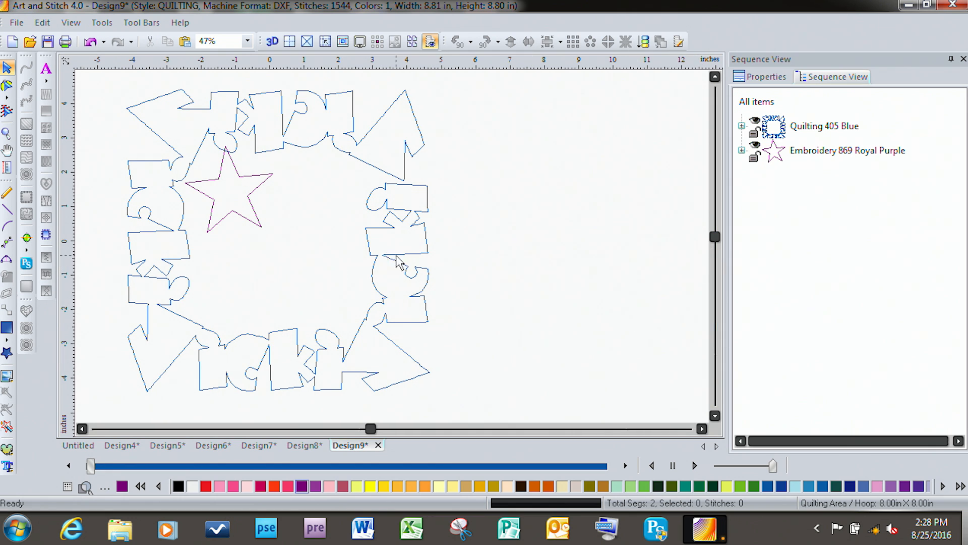
# Power Copy the star three times at varied sizes and angles, overlapping the border's inner edge at upper right, lower left and lower right
pyautogui.click(254, 223)
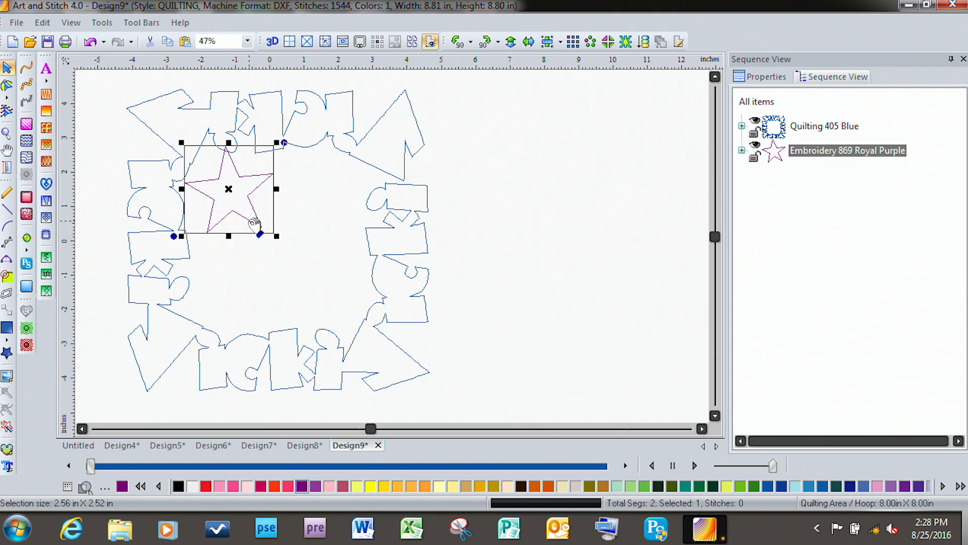
pyautogui.rightClick(238, 212)
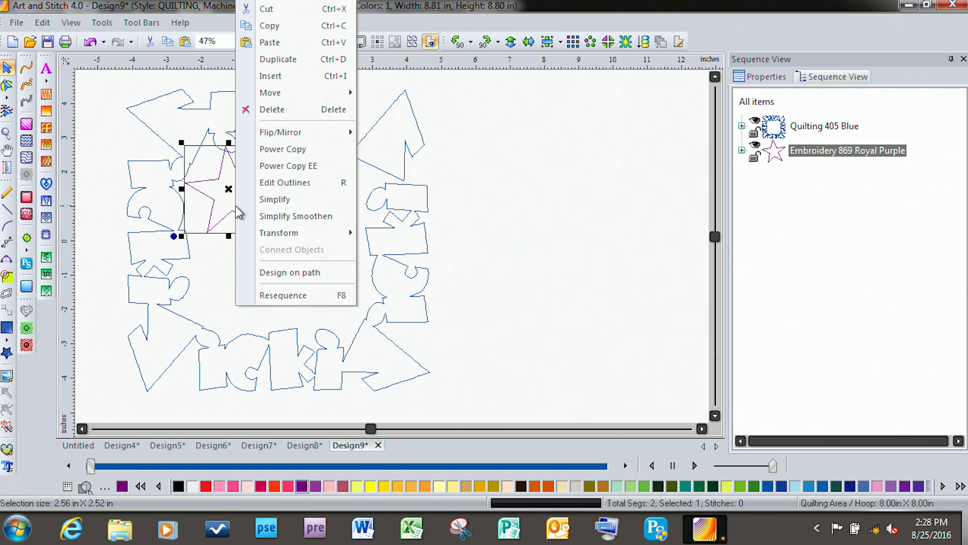
pyautogui.click(282, 149)
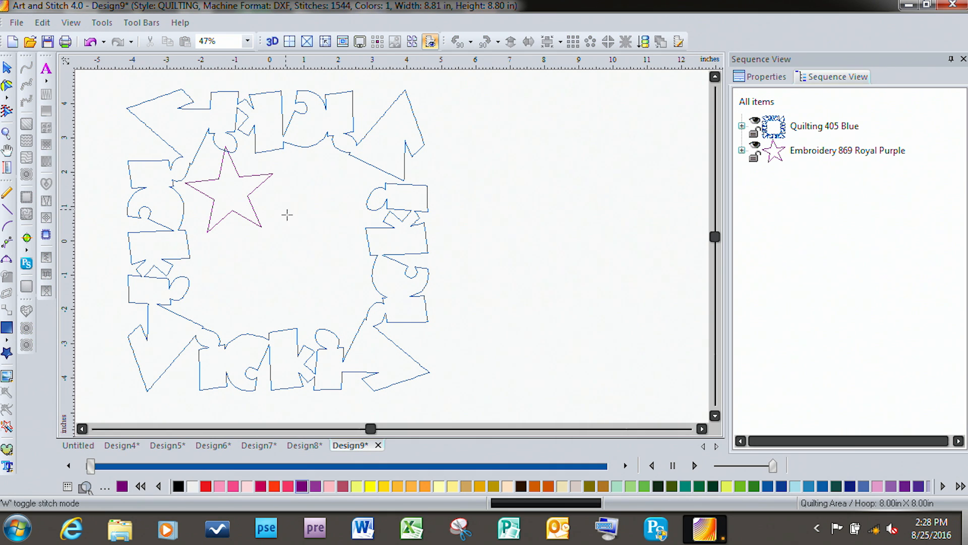
pyautogui.moveTo(310, 188)
pyautogui.mouseDown()
pyautogui.moveTo(348, 258)
pyautogui.moveTo(362, 257)
pyautogui.mouseUp()
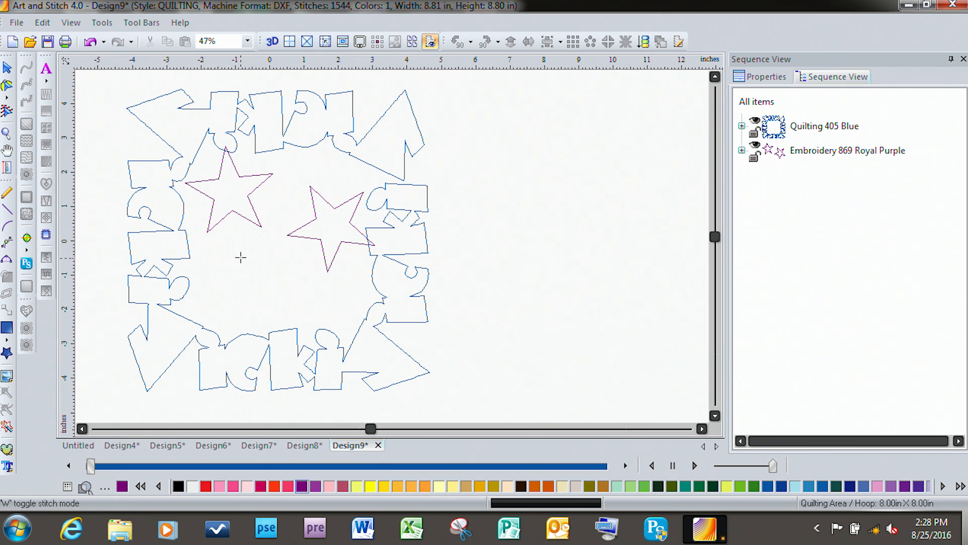
pyautogui.moveTo(250, 247); pyautogui.dragTo(236, 344)
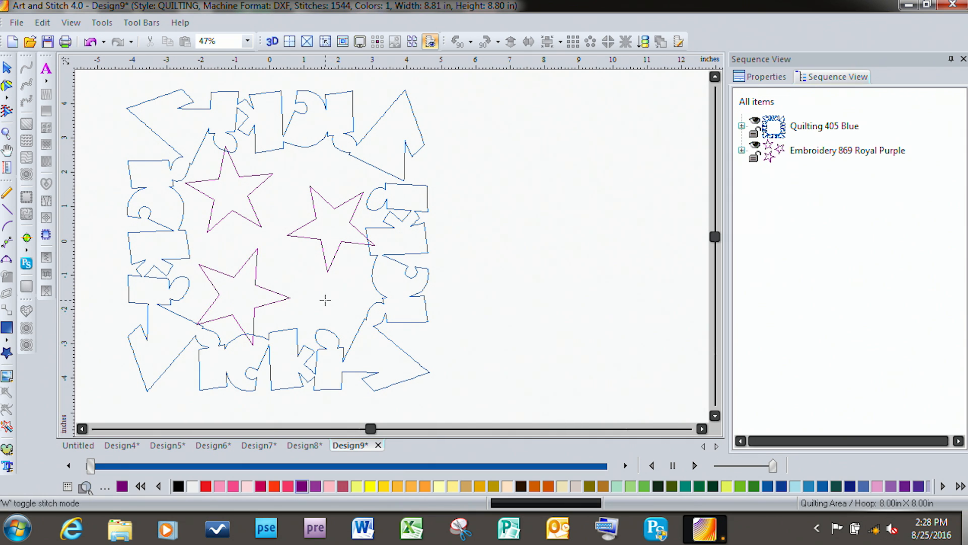
pyautogui.moveTo(321, 293); pyautogui.dragTo(377, 307)
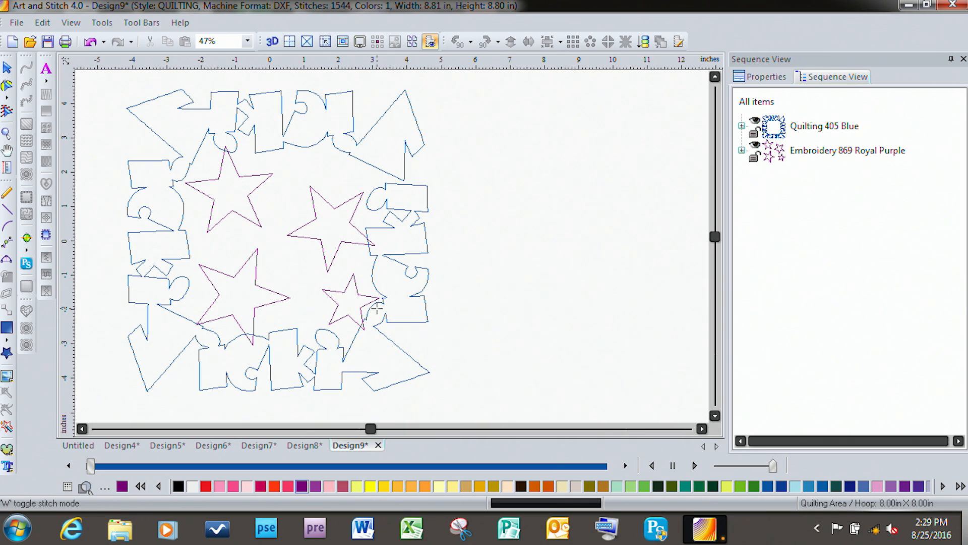
pyautogui.click(7, 67)
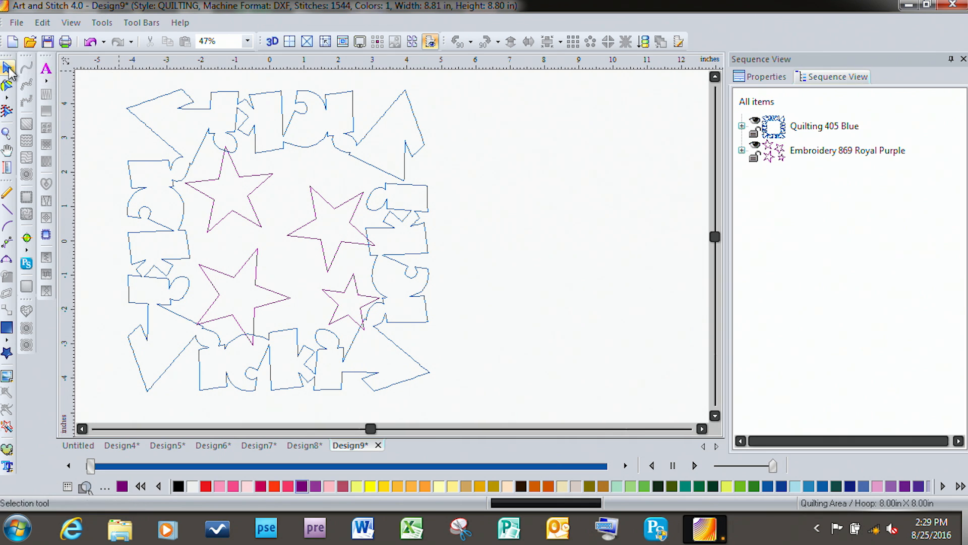
pyautogui.press('Escape')
# Rotate the lower-left star slightly clockwise
pyautogui.click(236, 285)
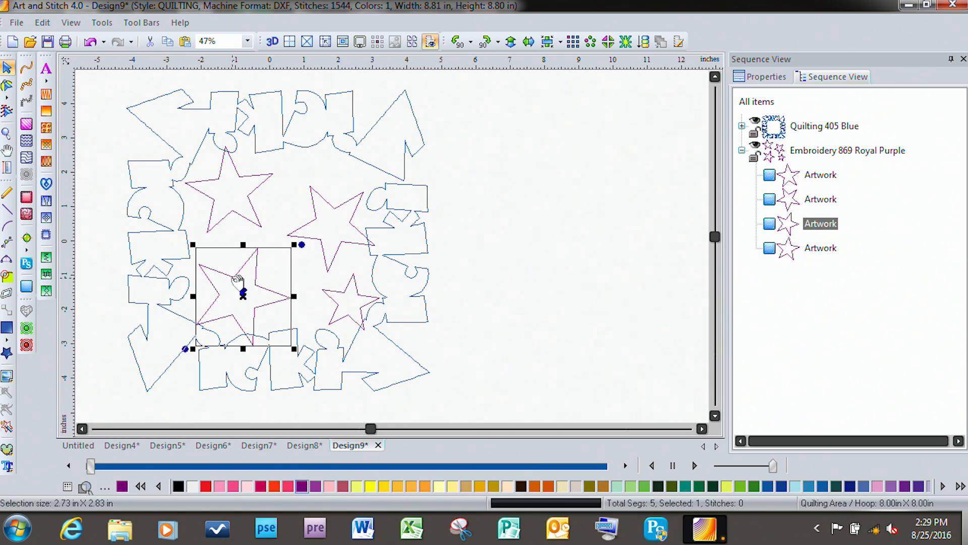
pyautogui.moveTo(303, 244); pyautogui.dragTo(312, 261)
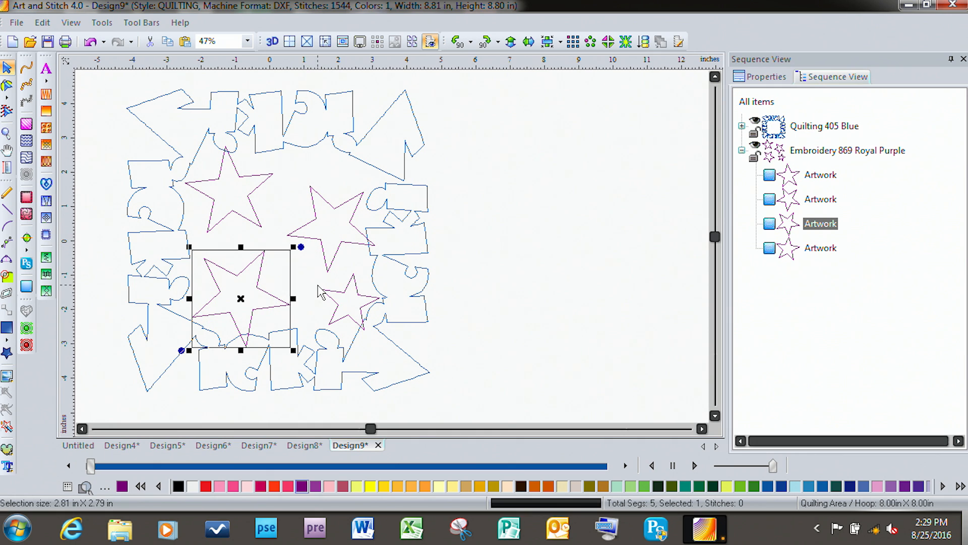
pyautogui.click(518, 228)
pyautogui.hotkey('ctrl', 'a')
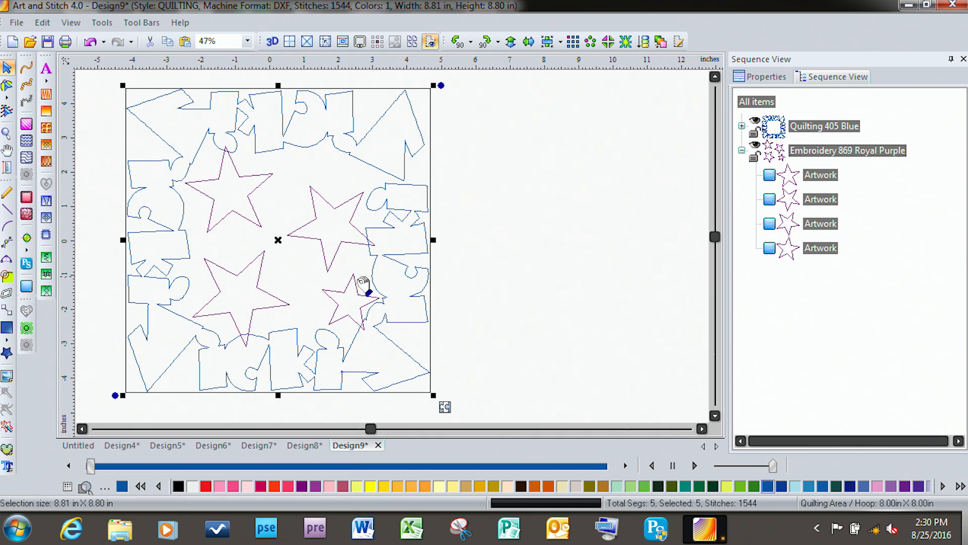
pyautogui.rightClick(289, 260)
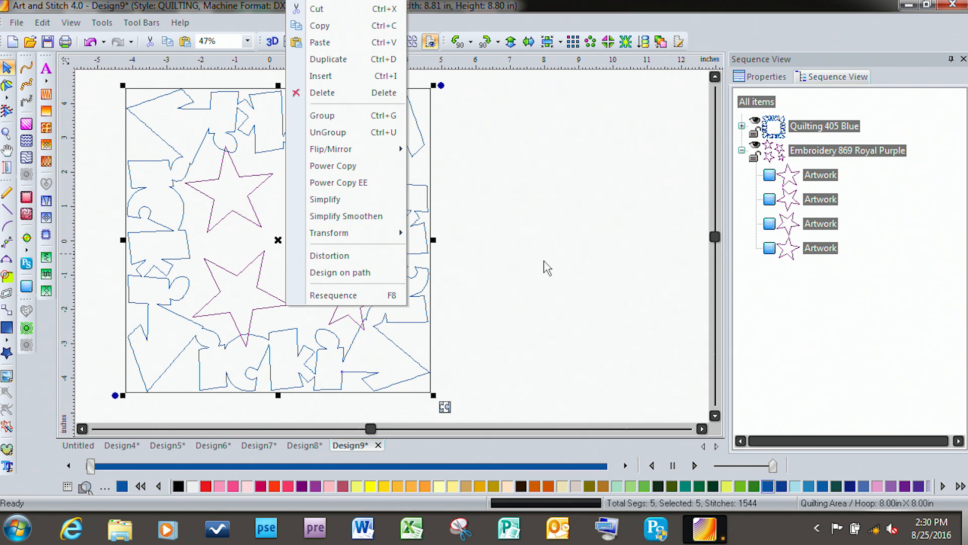
pyautogui.click(523, 247)
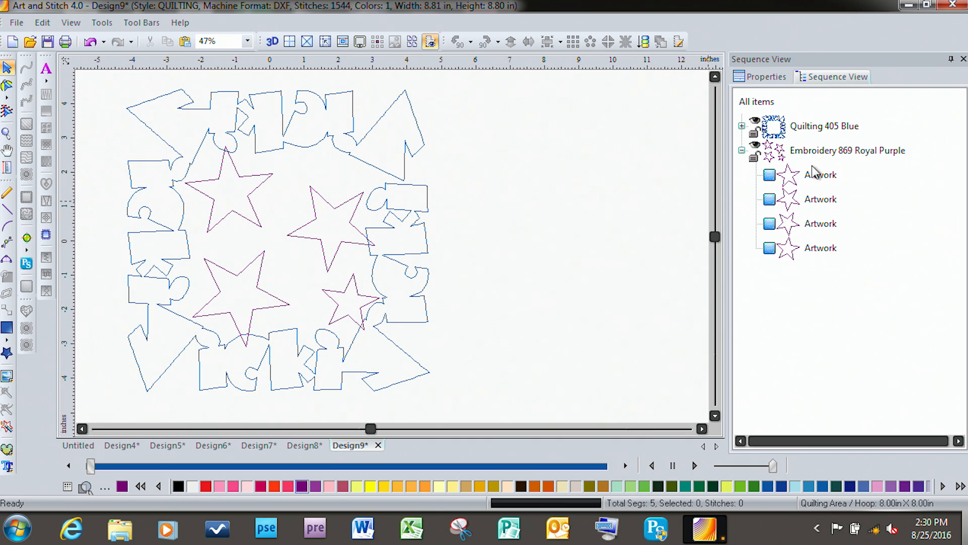
# Convert the word border's Run object in the Quilting 405 Blue group back to artwork
pyautogui.click(815, 131)
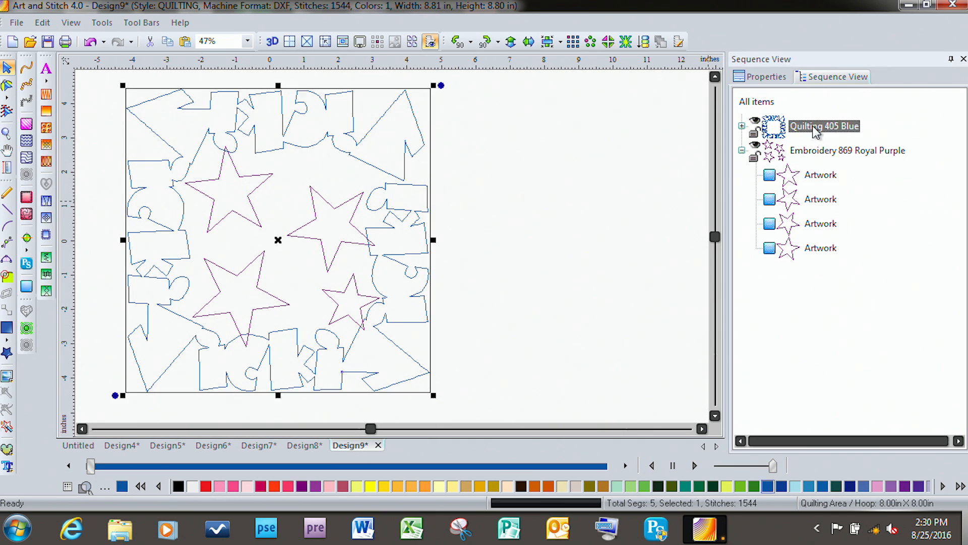
pyautogui.click(741, 125)
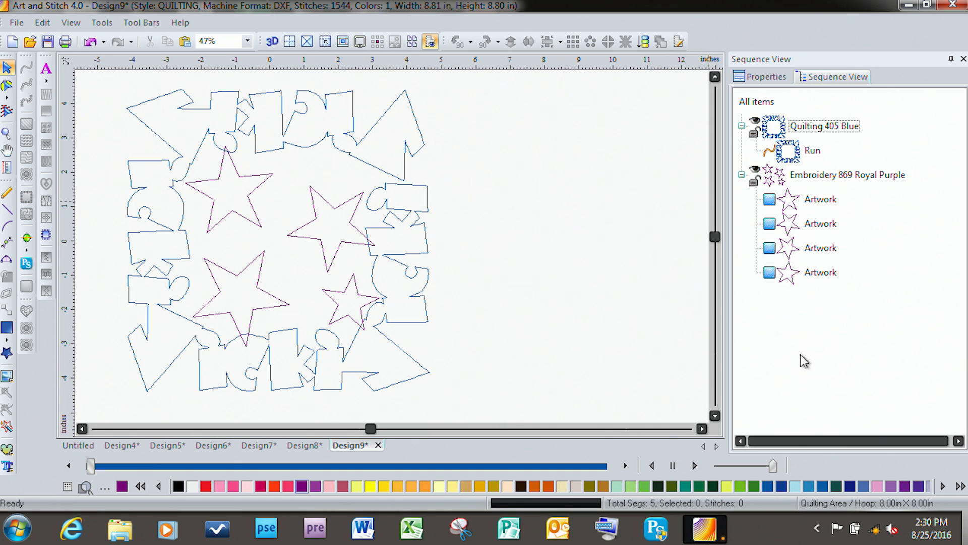
pyautogui.click(812, 151)
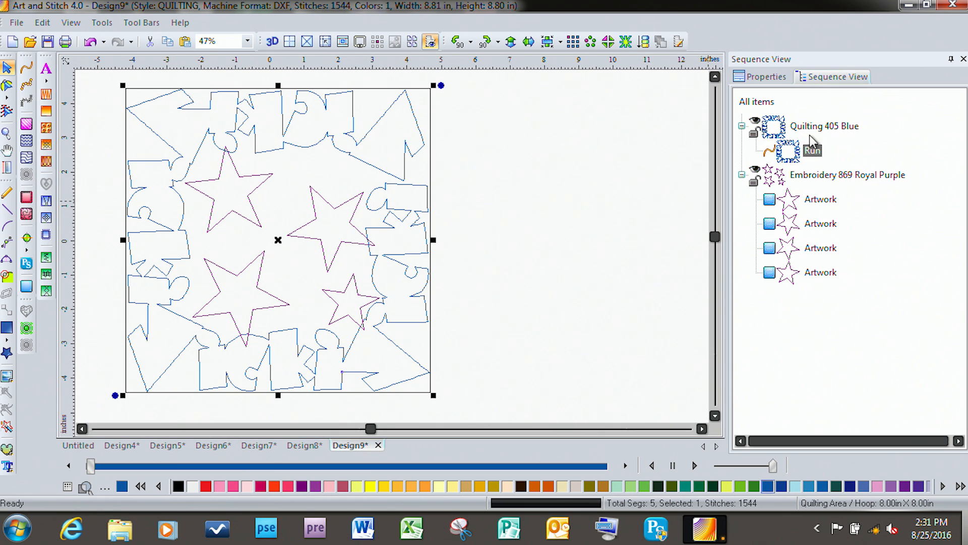
pyautogui.click(26, 287)
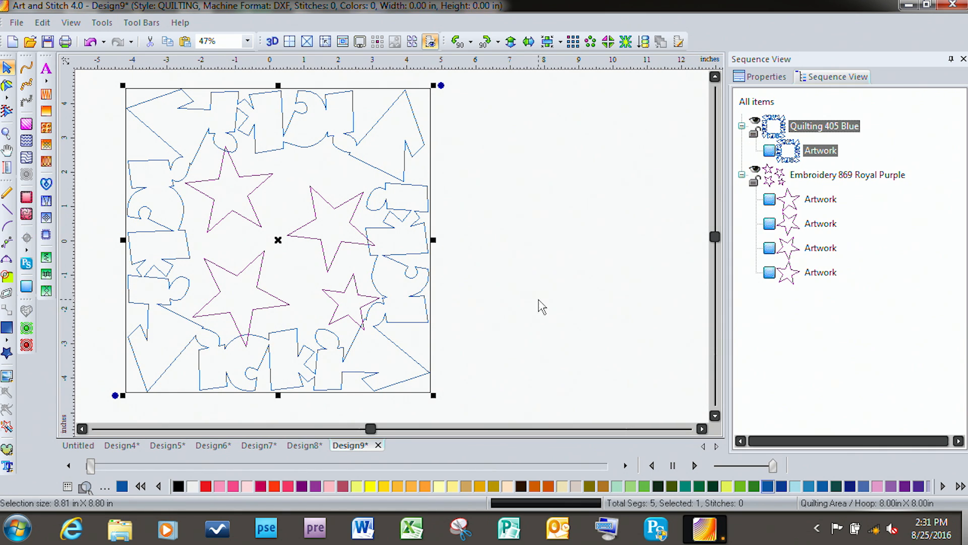
pyautogui.click(539, 293)
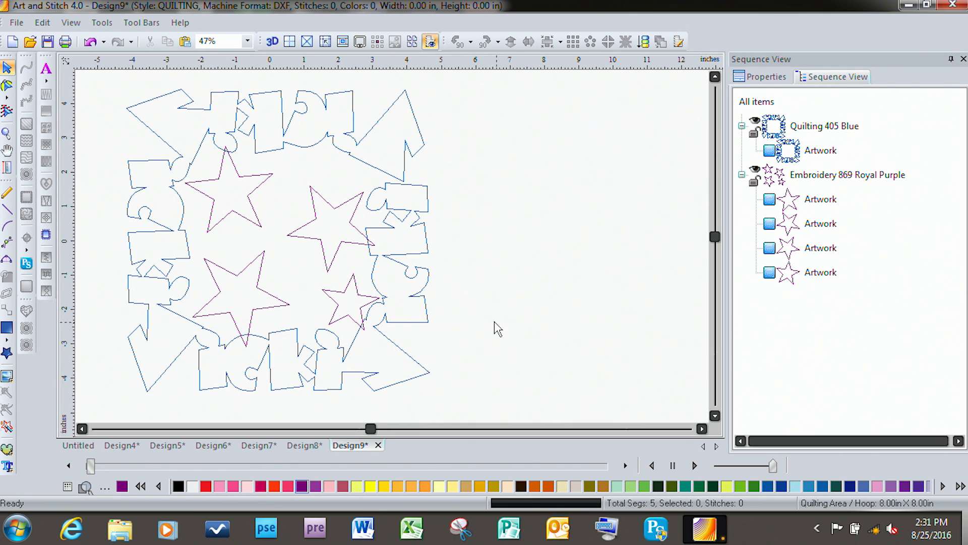
# Unite the word border and all four stars into a single outline
pyautogui.hotkey('ctrl', 'a')
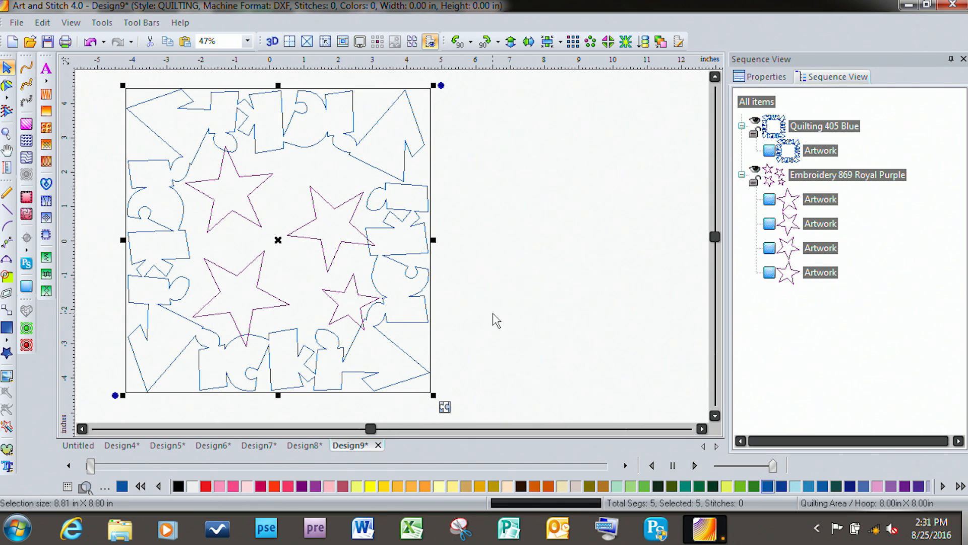
pyautogui.rightClick(296, 285)
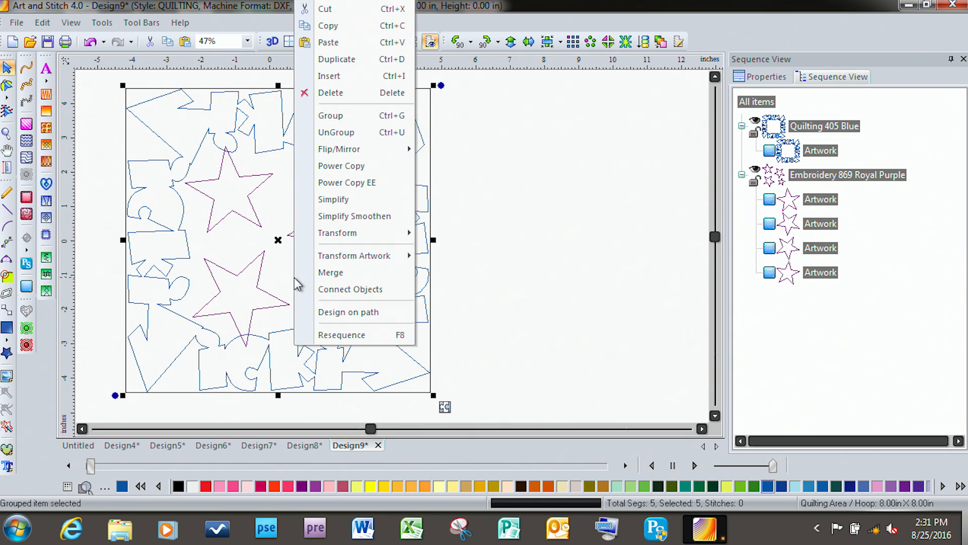
pyautogui.moveTo(358, 254)
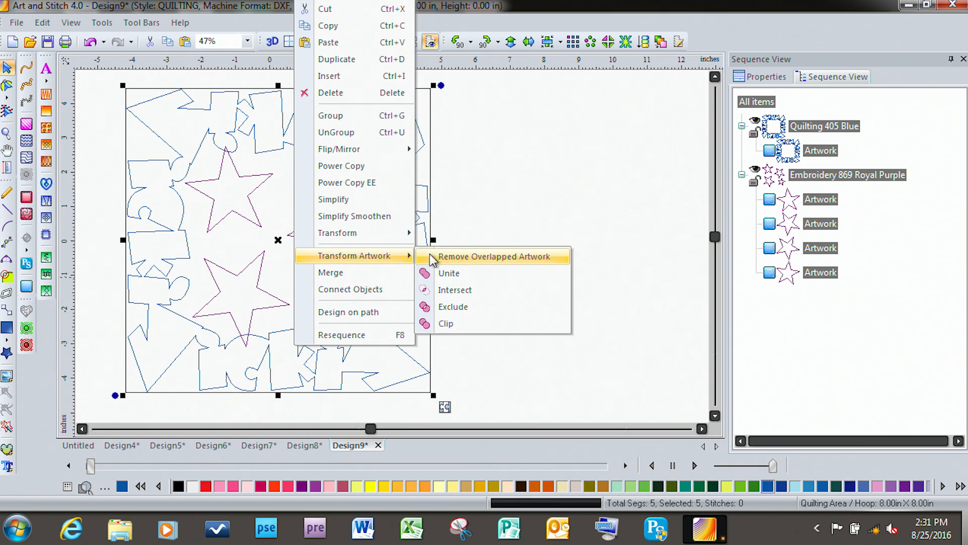
pyautogui.click(444, 276)
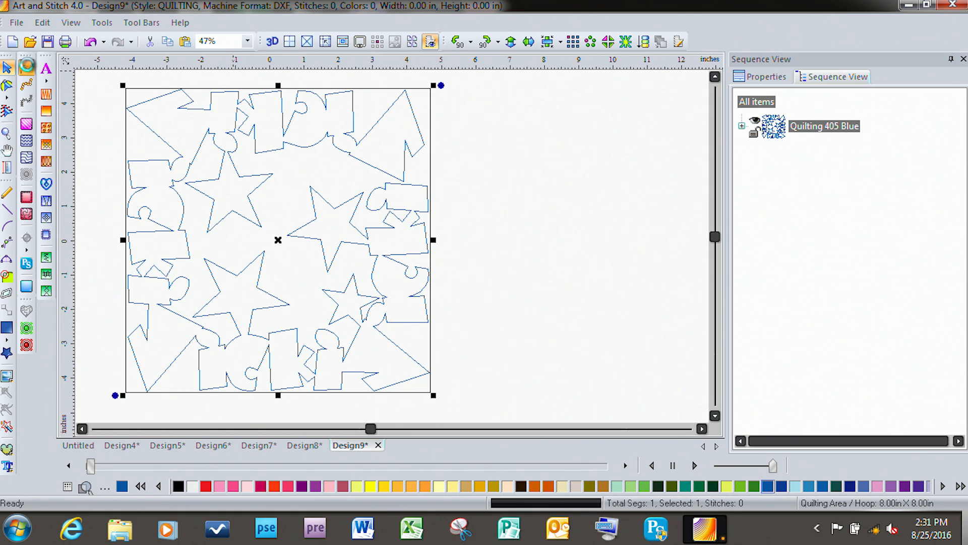
# Apply running stitches to the combined star and word outline and preview its stitching sequence
pyautogui.click(27, 68)
pyautogui.moveTo(91, 466); pyautogui.dragTo(553, 466)
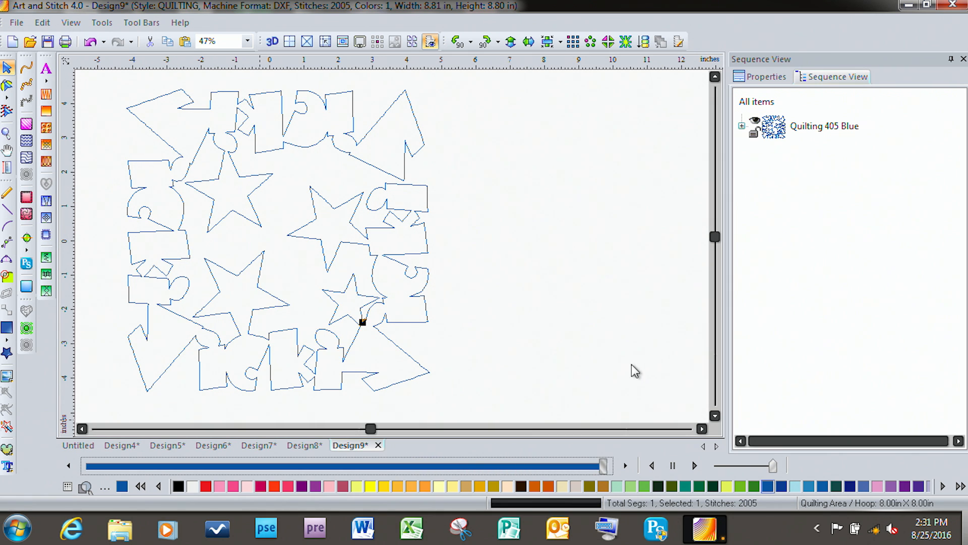